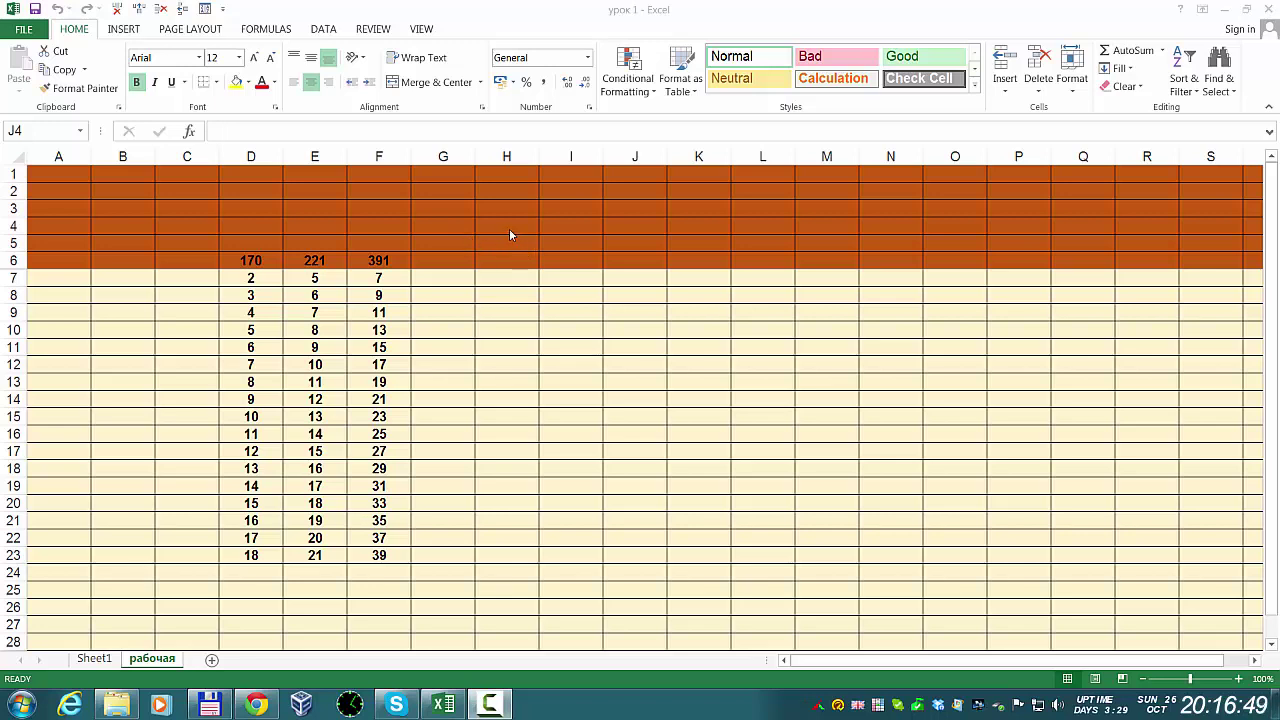
- Put the header 'if' in H4 and its Russian equivalent 'если' in I4
click(508, 226)
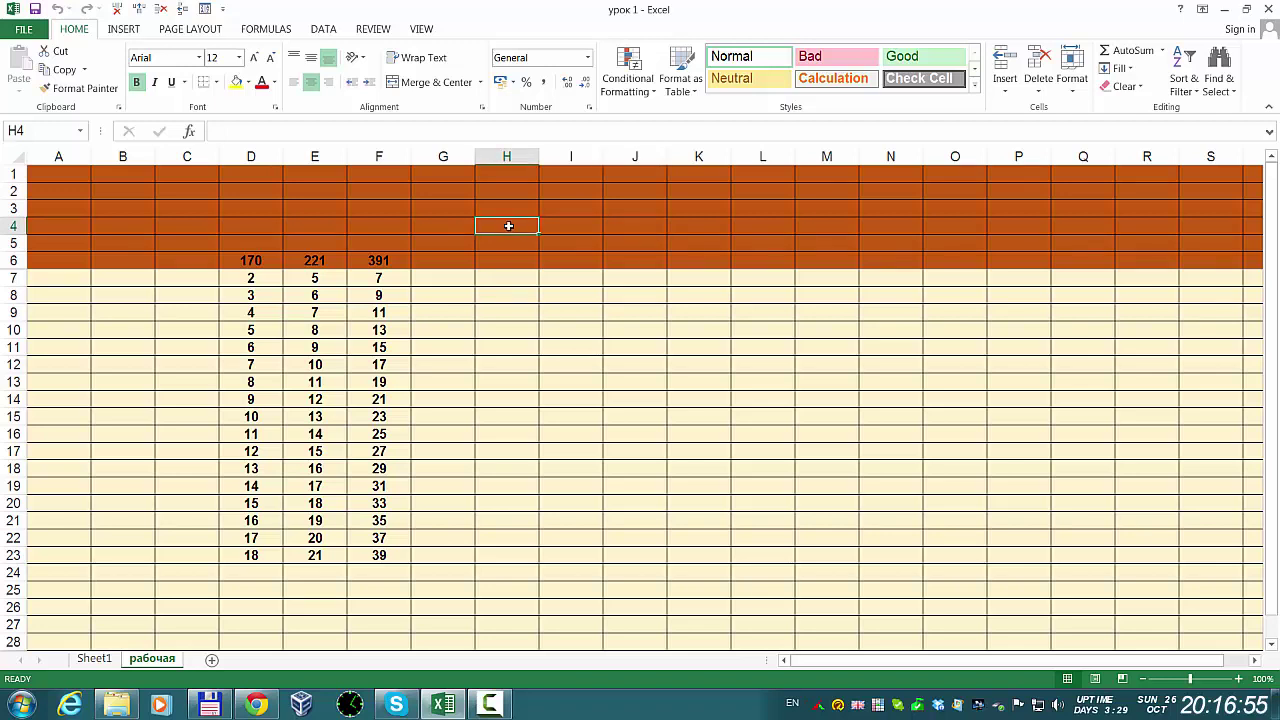
text(if)
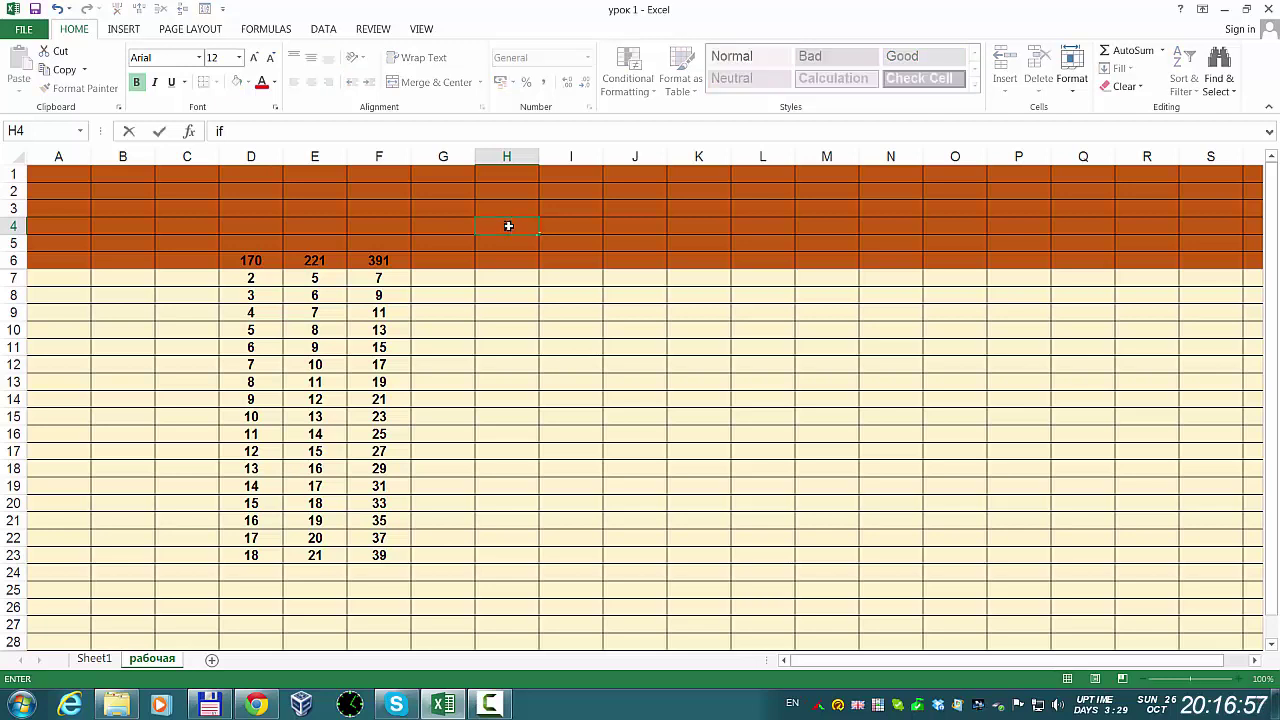
key(Return)
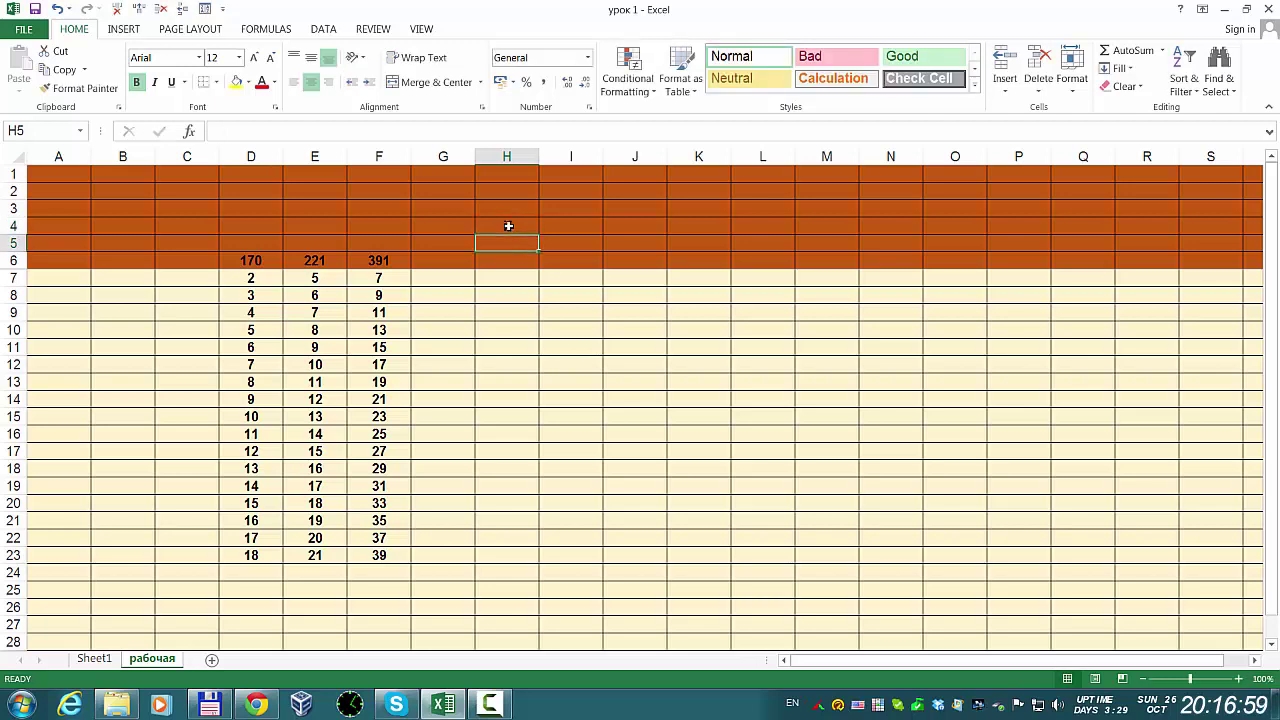
key(Right)
key(Up)
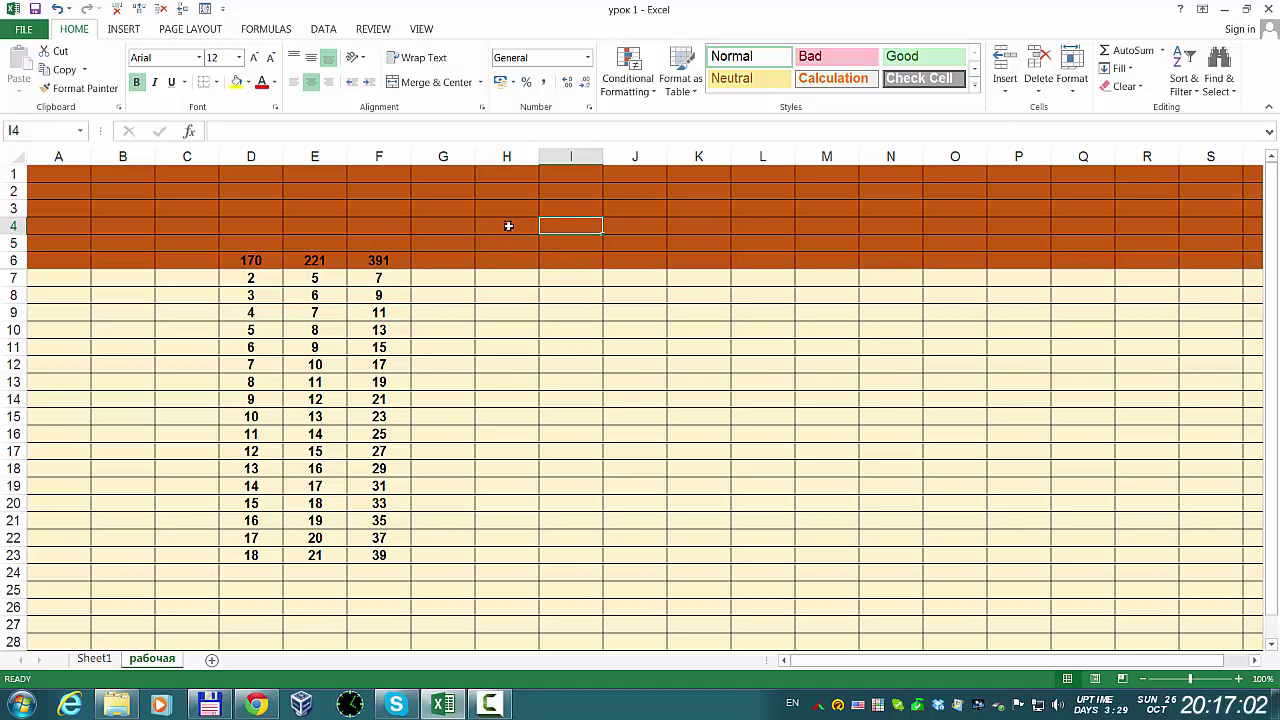
text(tck)
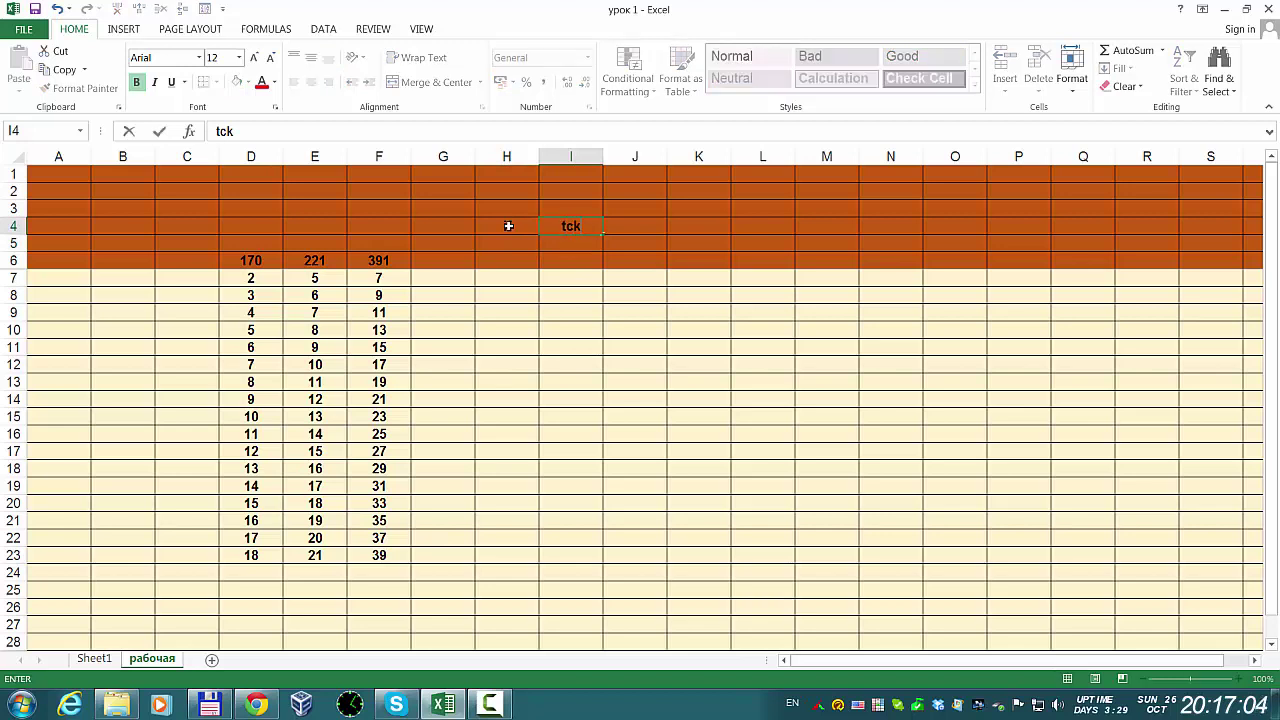
text(b)
key(Return)
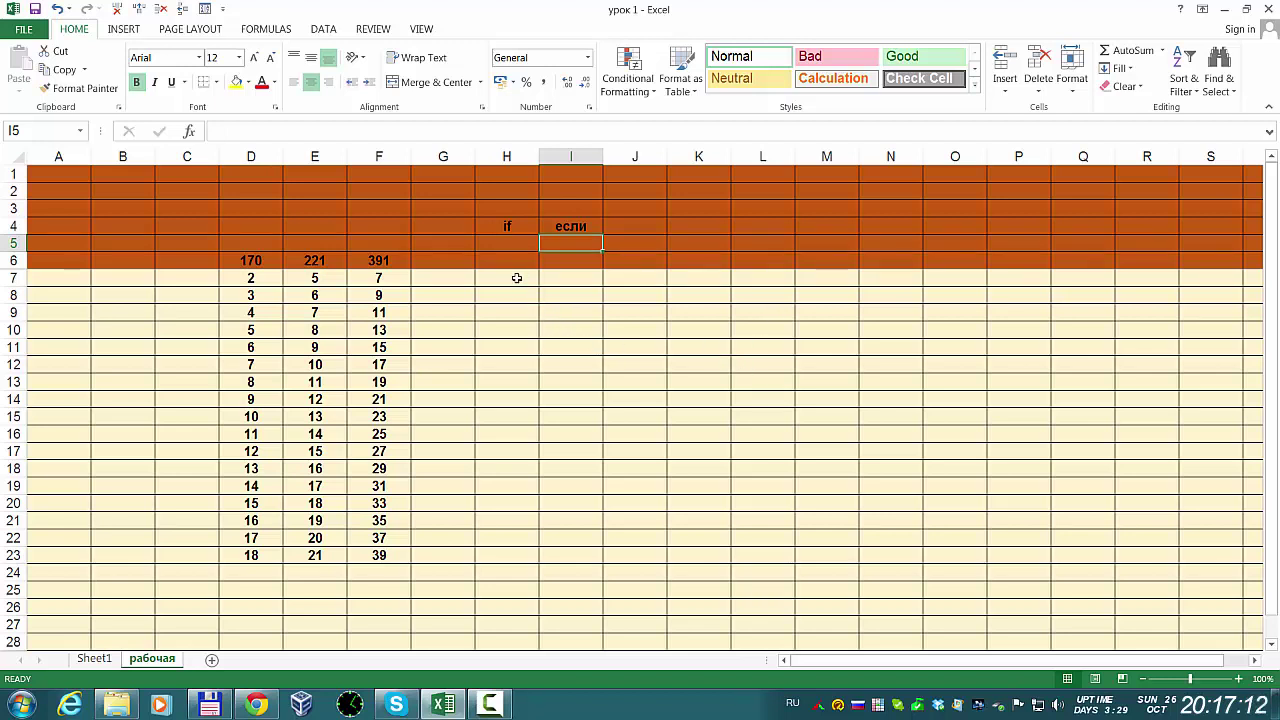
- In H7, replace the Cyrillic mistype with the formula =if(d7=9,1,"")
click(516, 278)
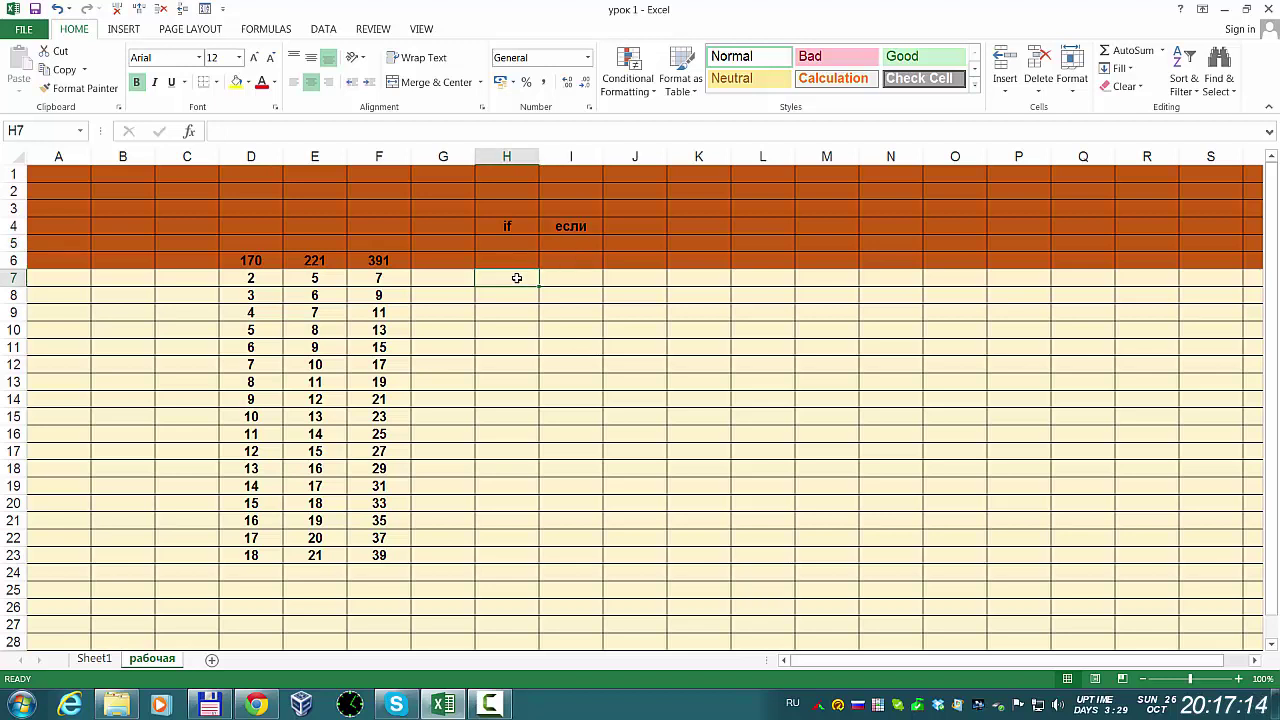
text(=)
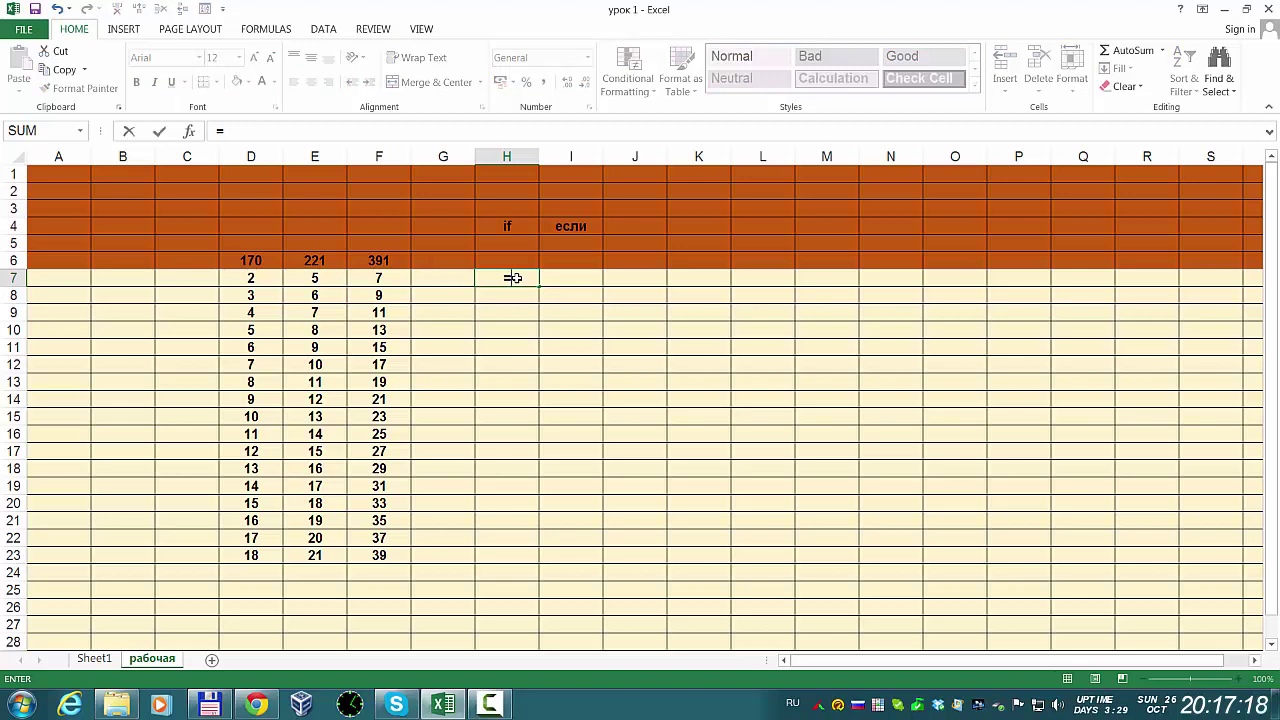
text(ша)
text(()
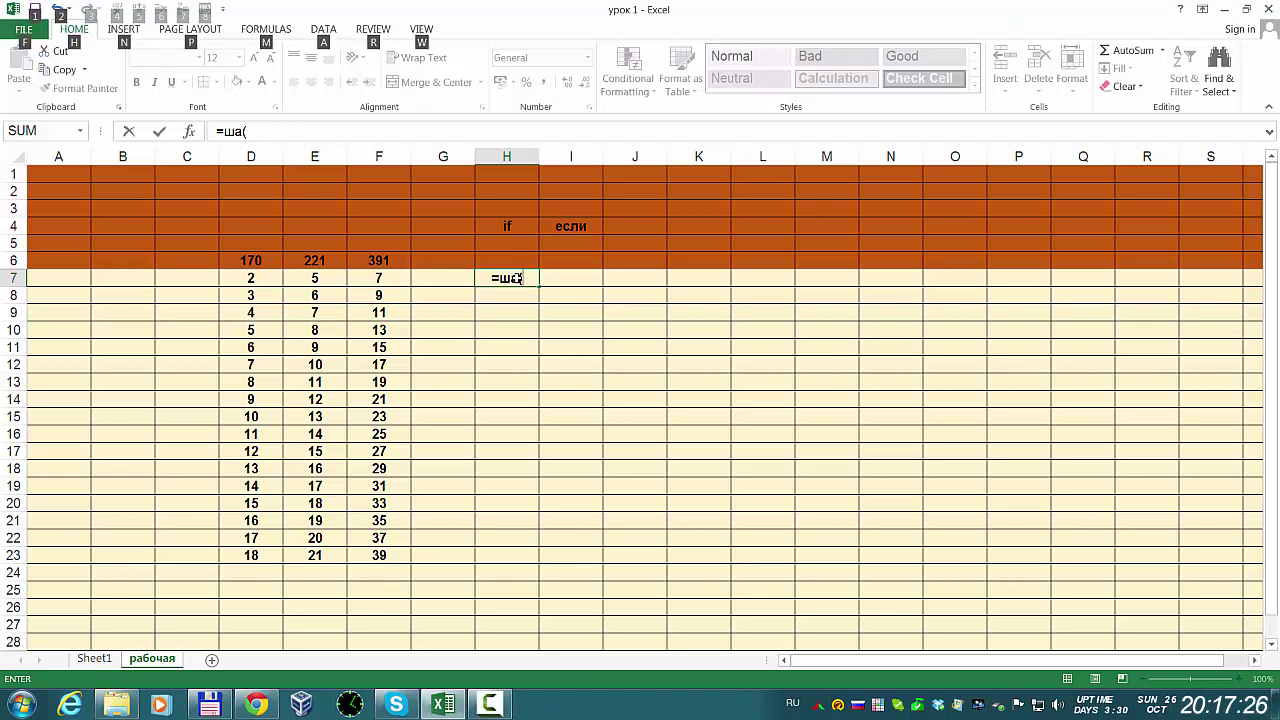
key(alt+shift)
key(BackSpace)
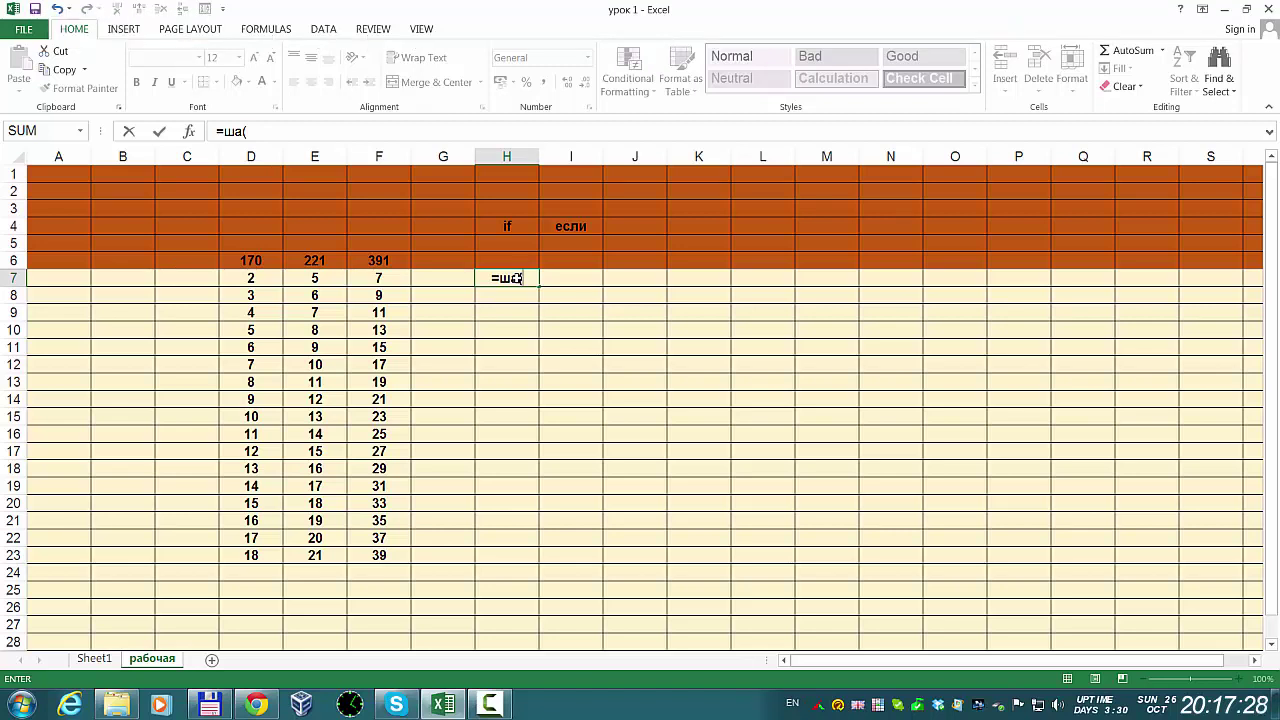
key(BackSpace)
key(BackSpace)
text(i)
text(f)
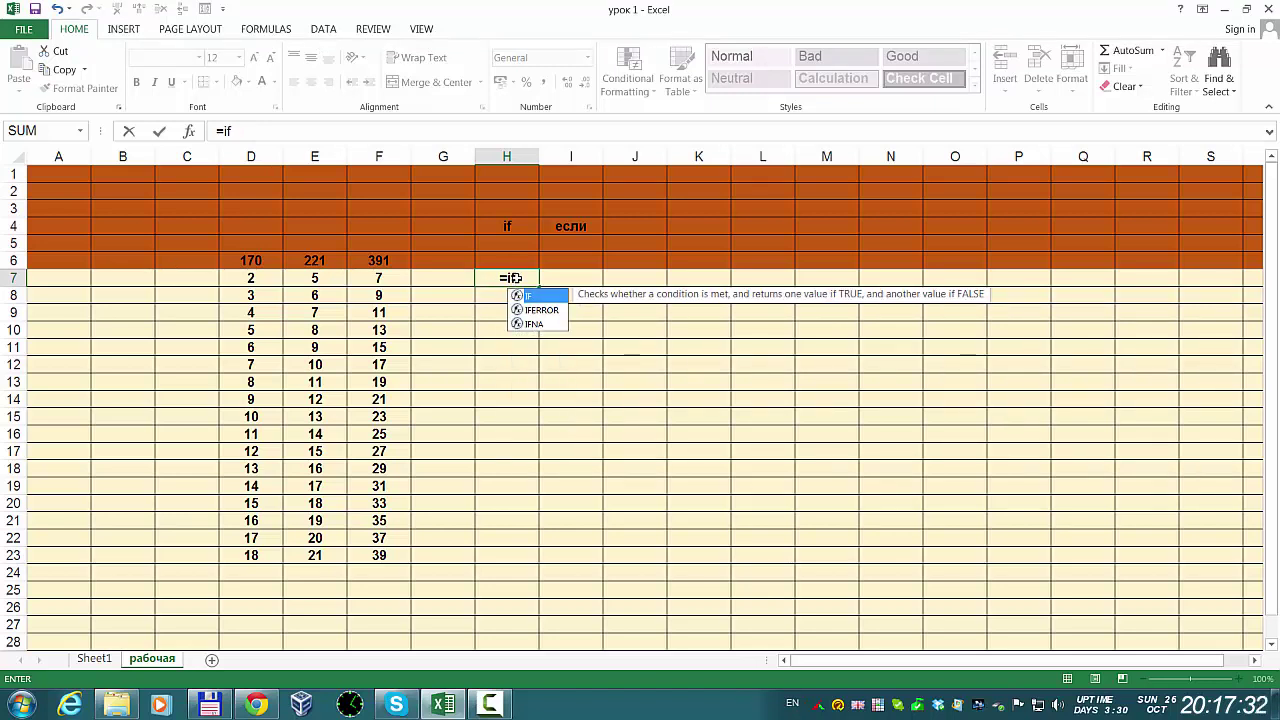
text(()
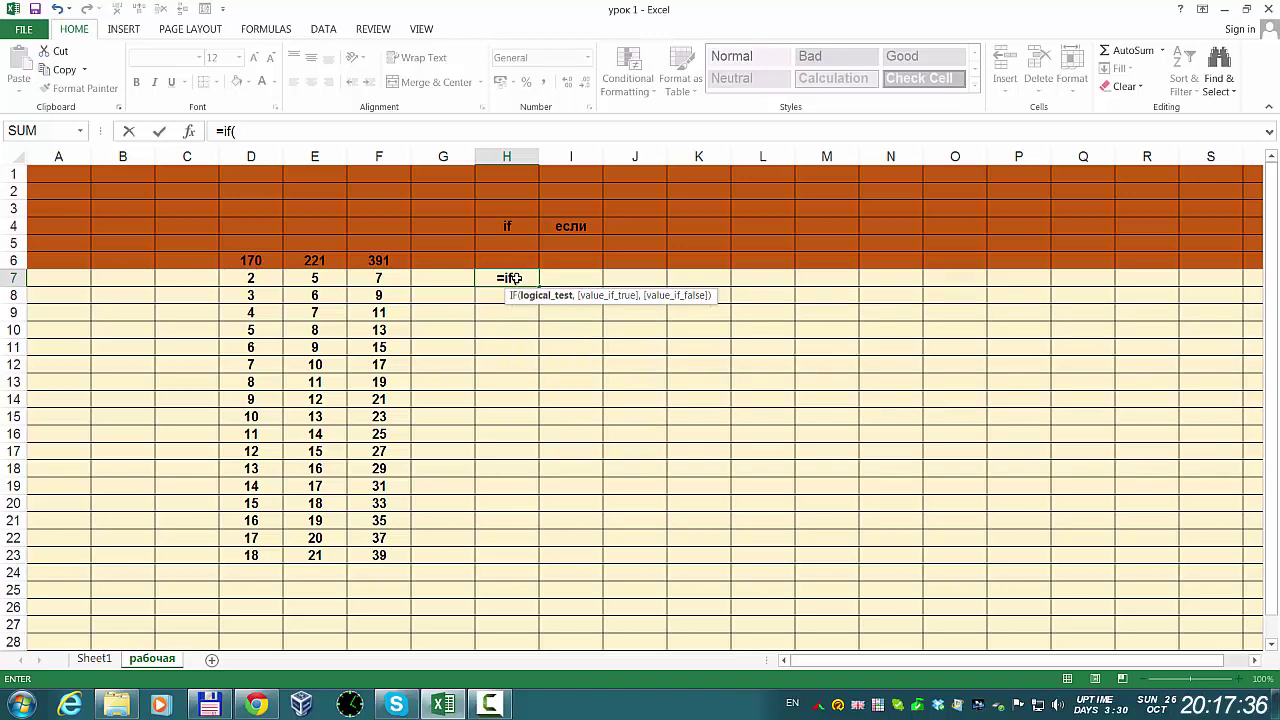
text(d)
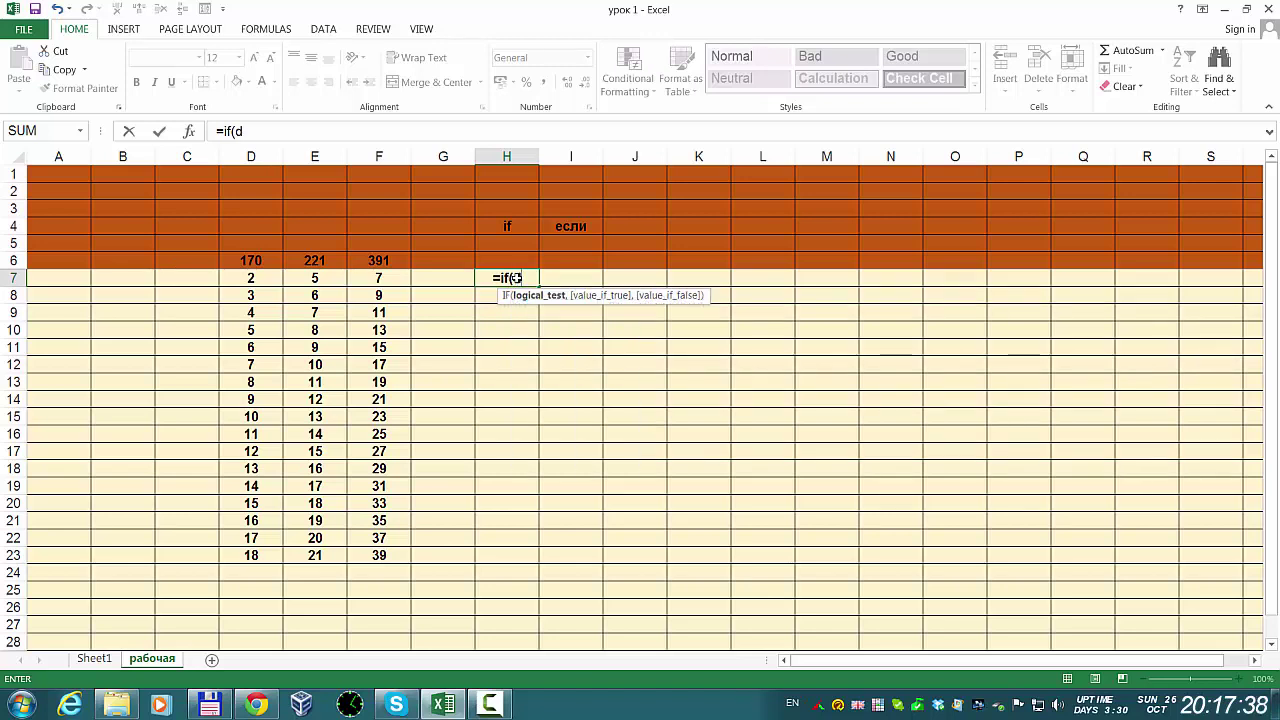
text(7)
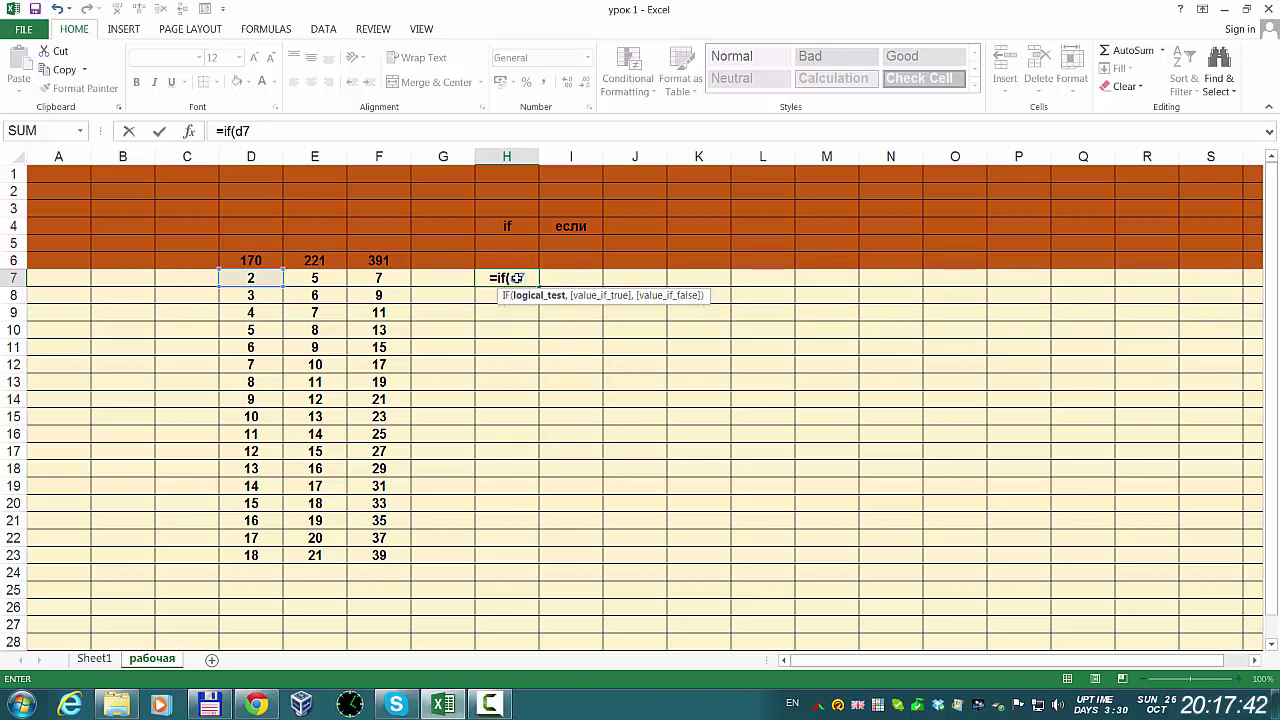
text(=)
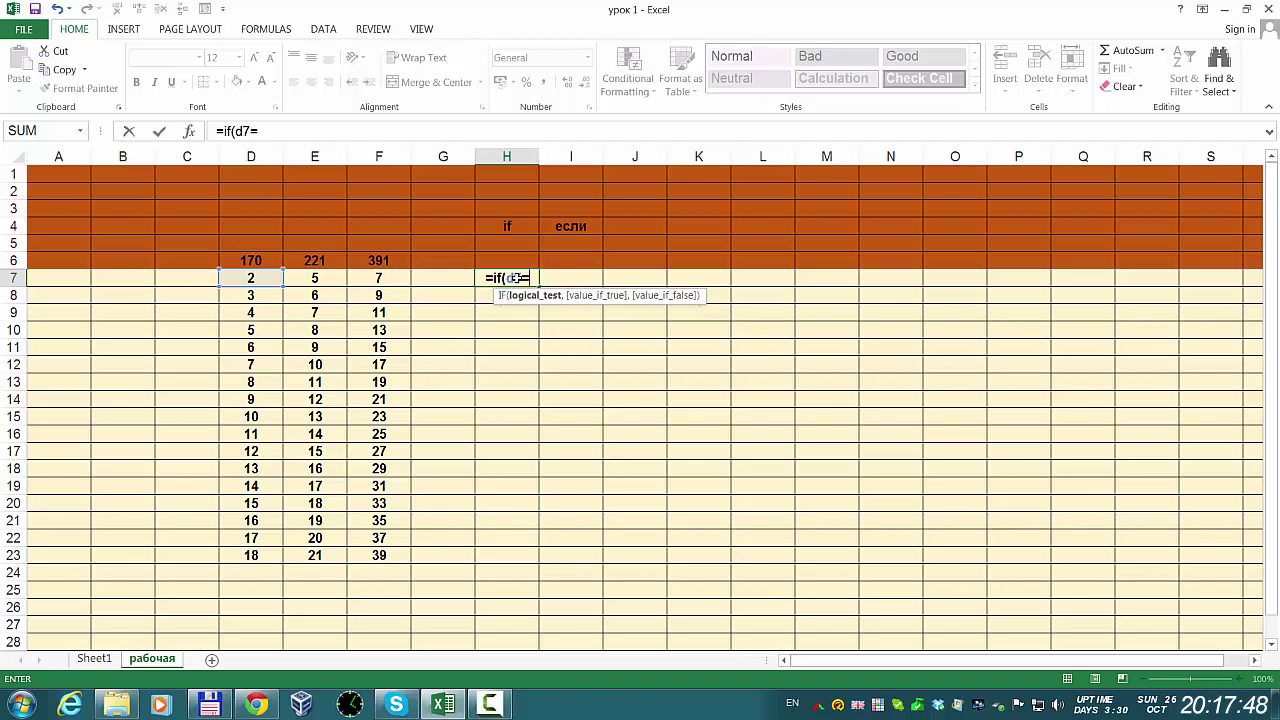
text(9)
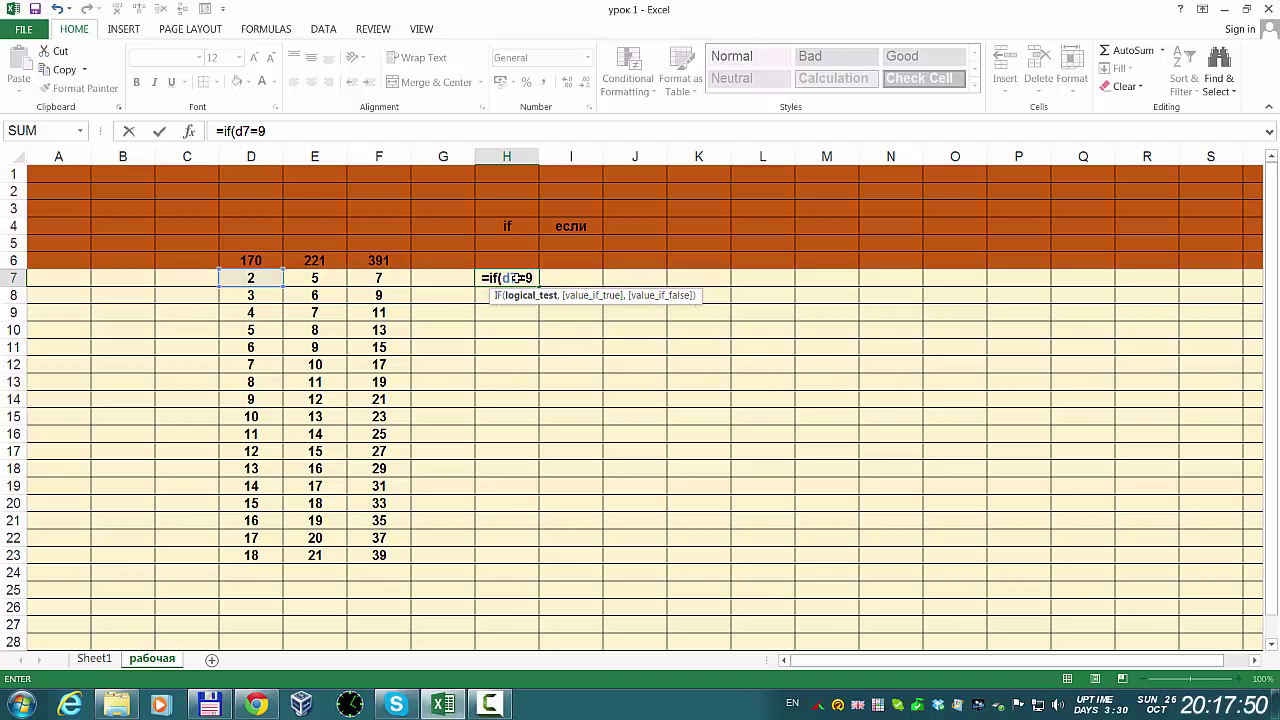
text(,)
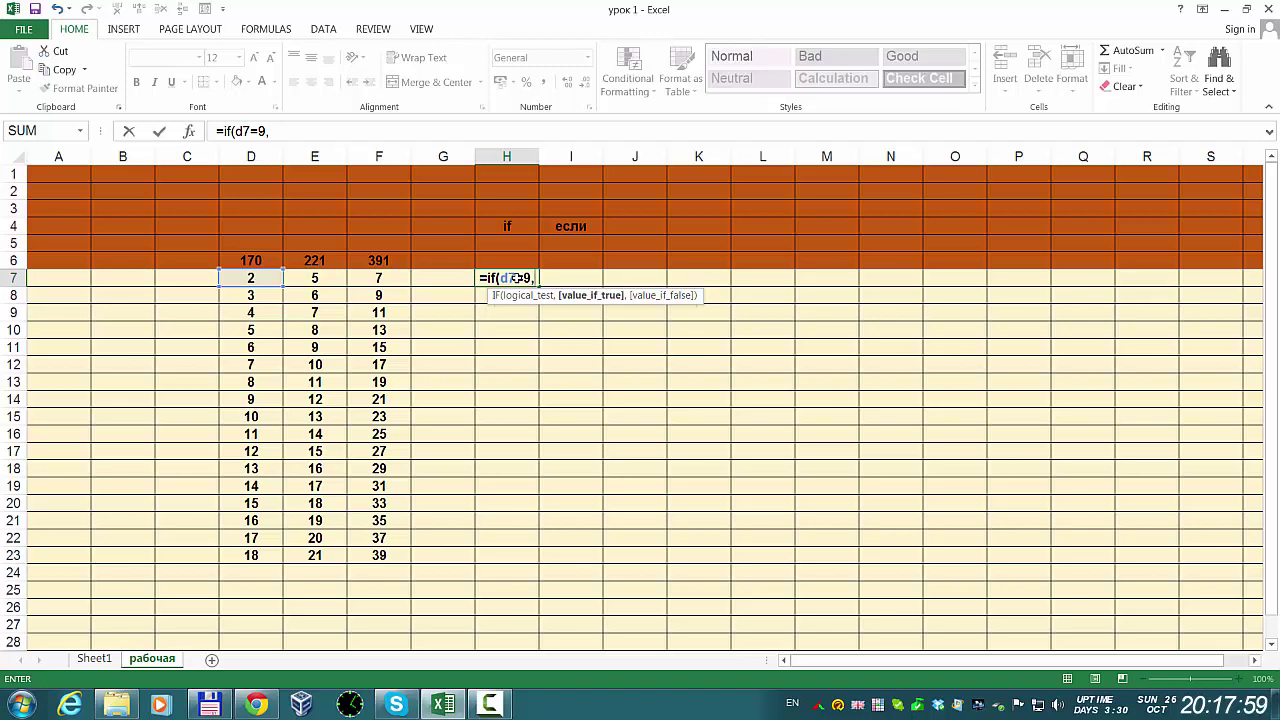
text(1)
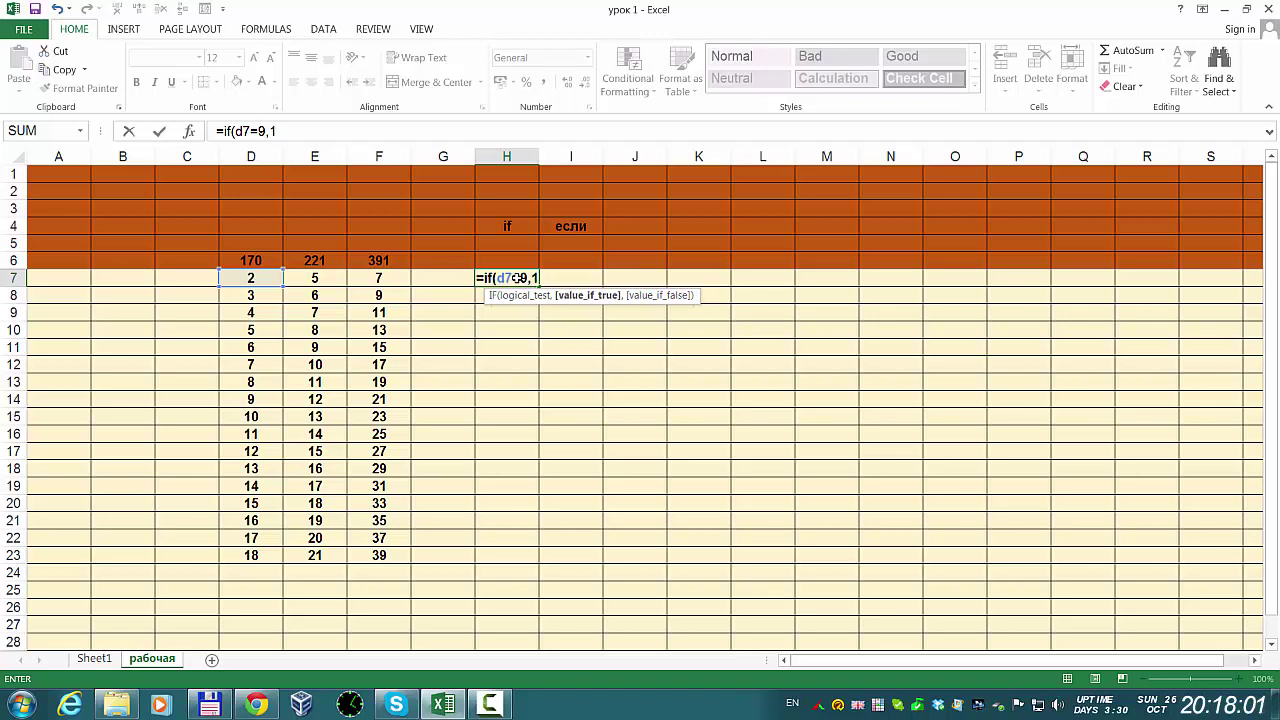
text(,)
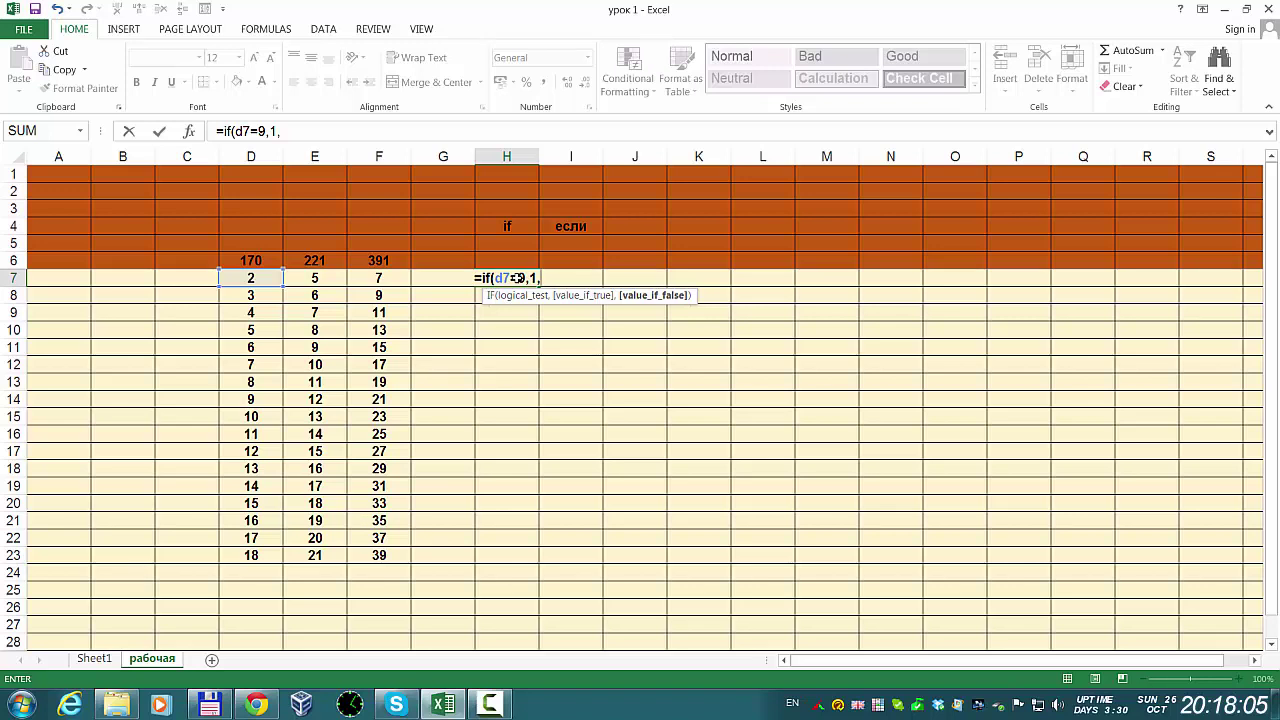
text("")
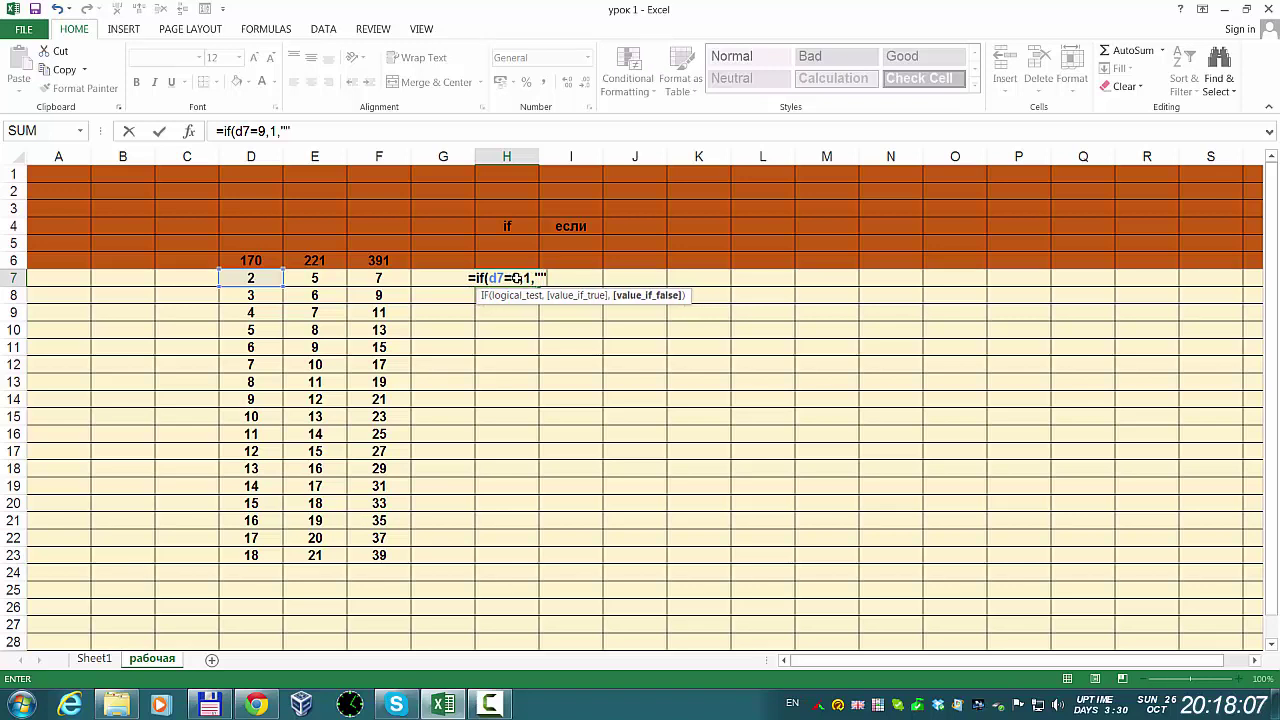
text())
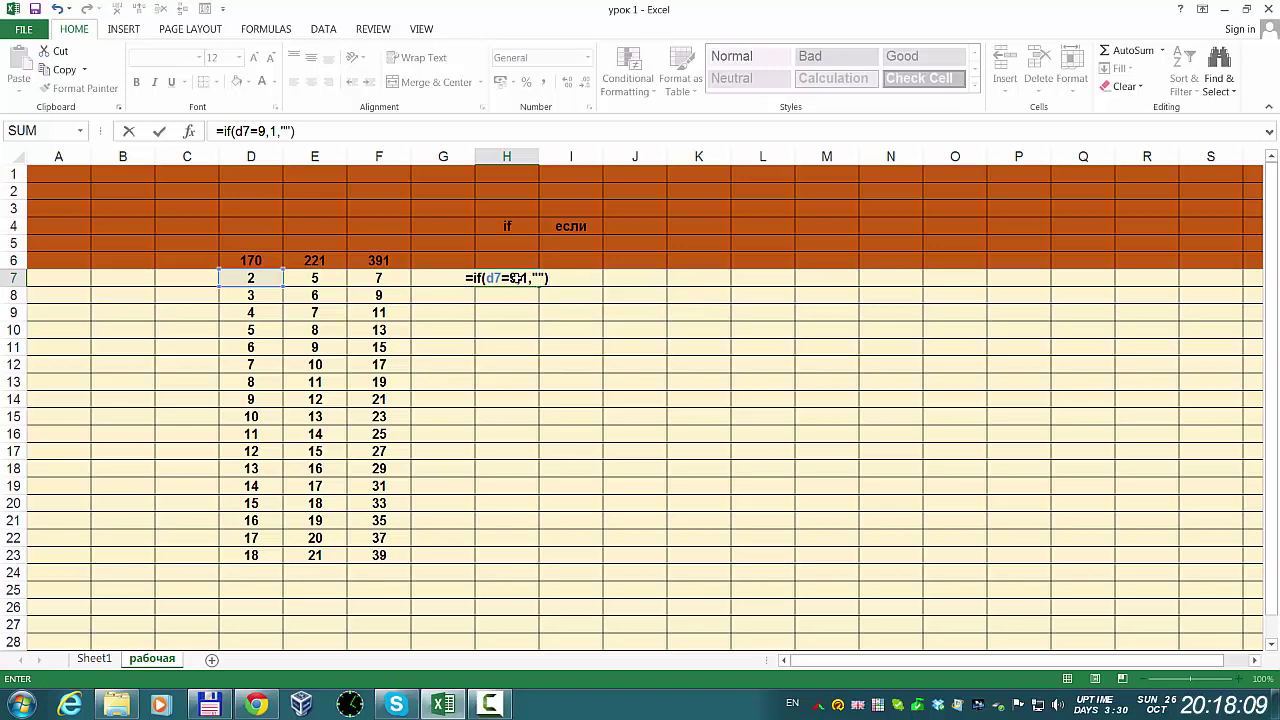
- Try to commit the H7 formula with @@ instead of "" and dismiss the resulting error
key(BackSpace)
key(BackSpace)
key(BackSpace)
text(@@))
key(Return)
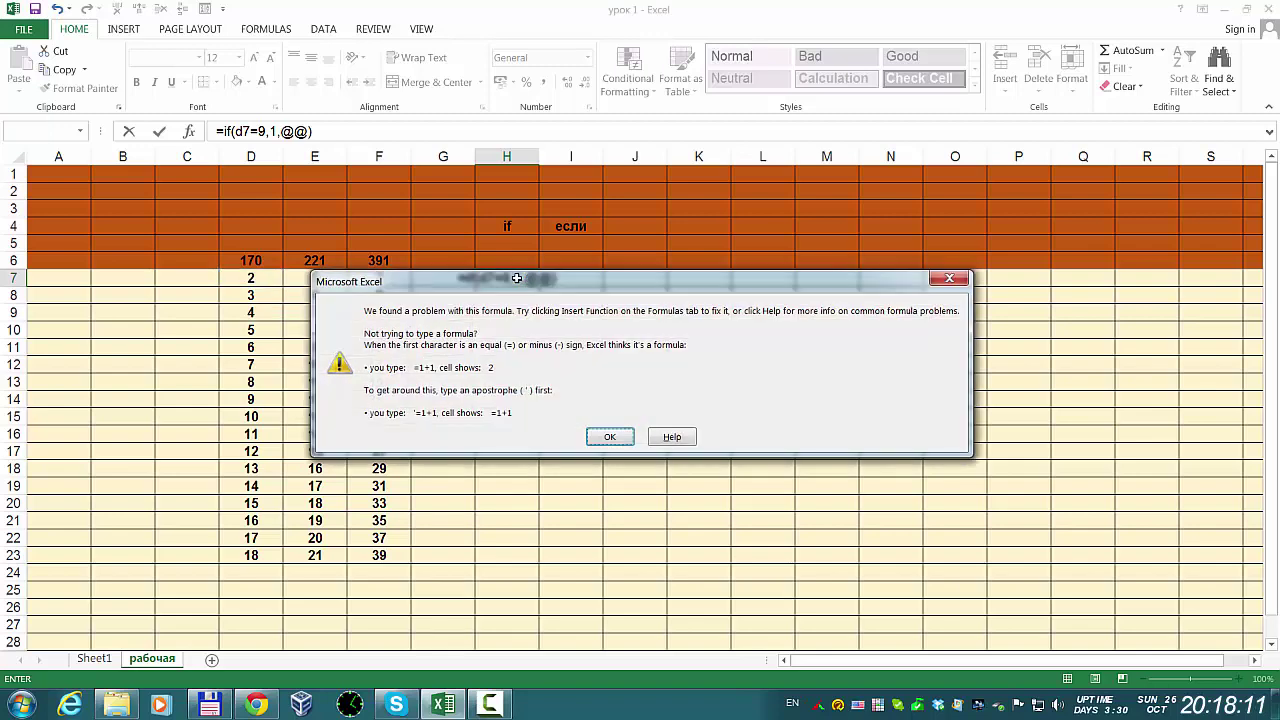
click(610, 437)
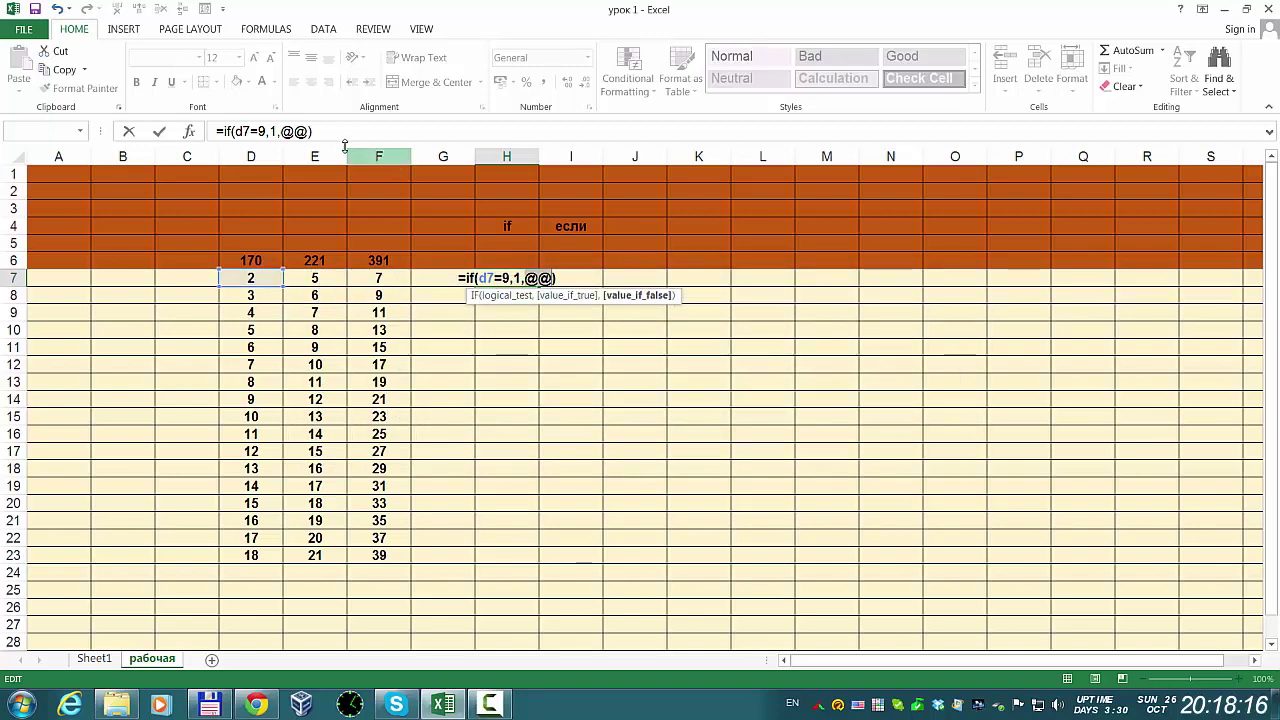
- Replace the stray @@ with "" and commit =IF(D7=9,1,"") in H7
click(307, 131)
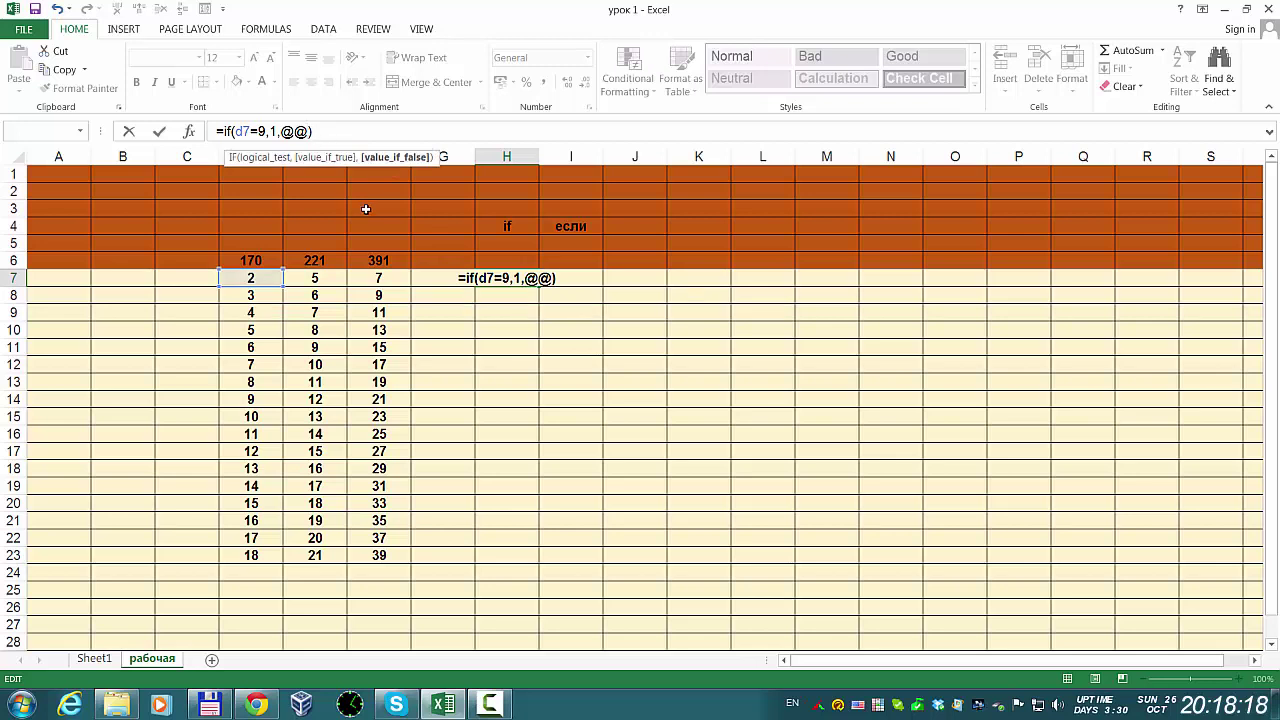
key(BackSpace)
key(BackSpace)
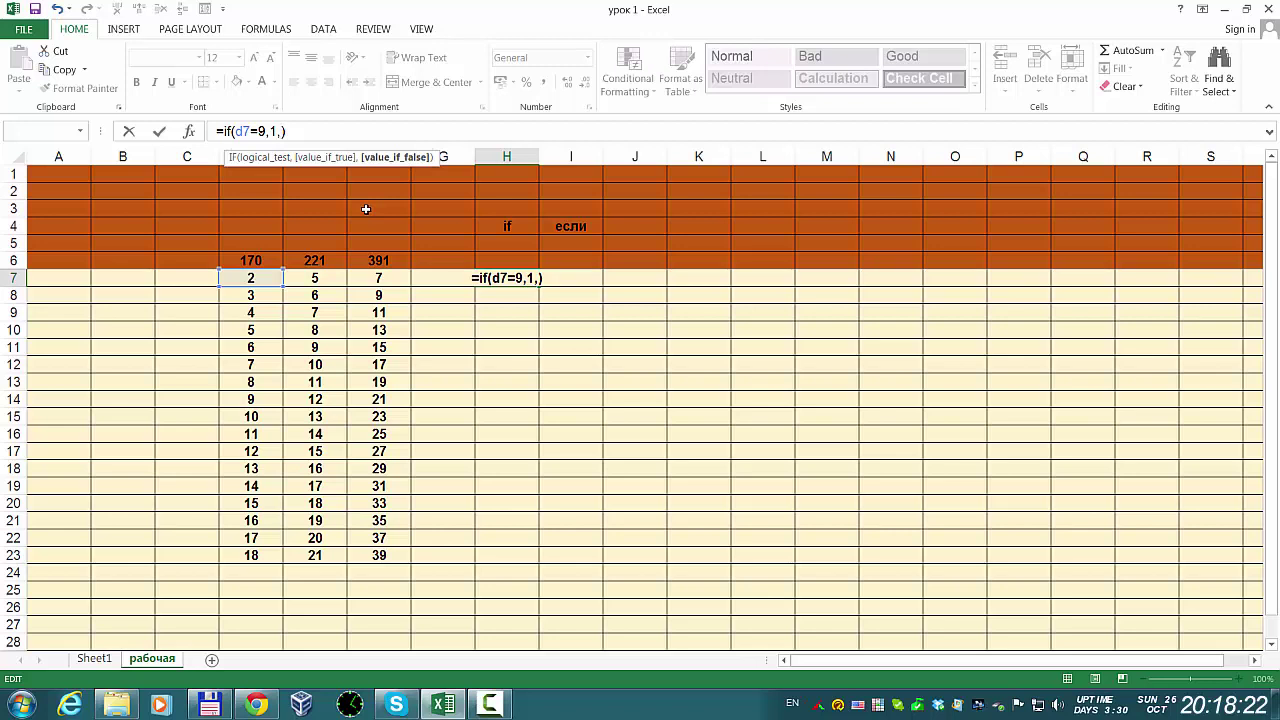
text(@)
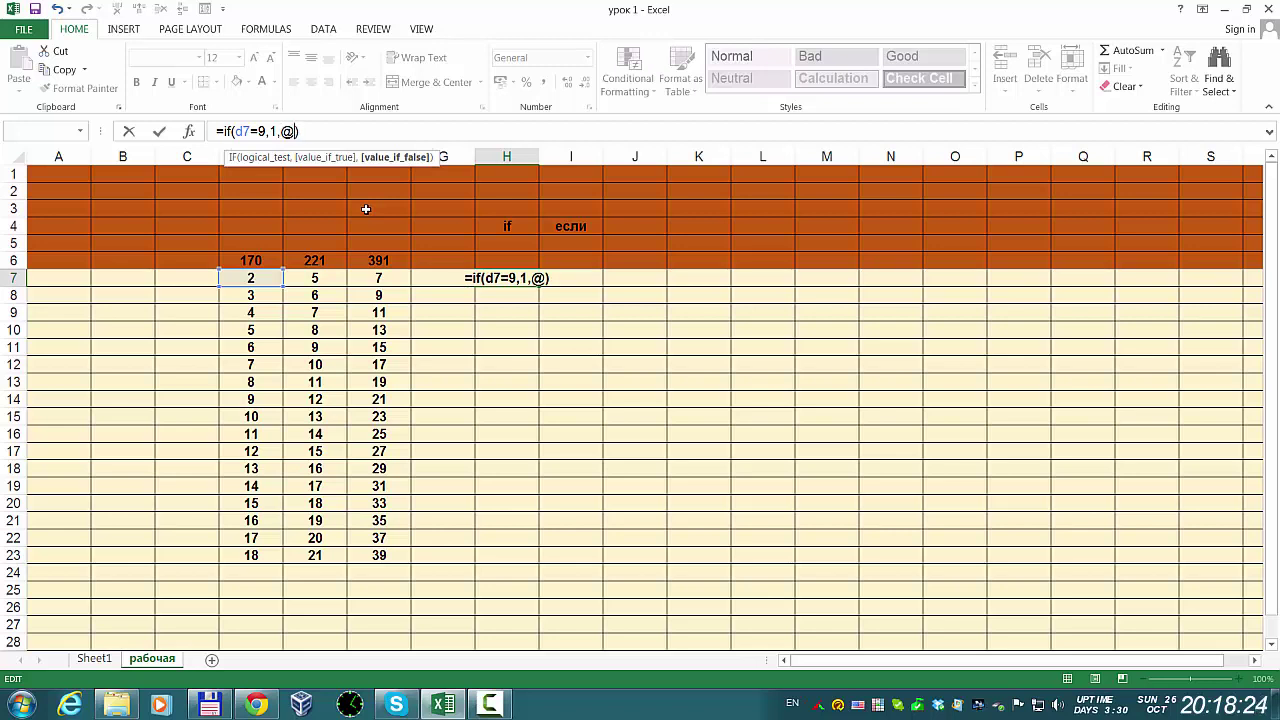
text(@)
key(BackSpace)
key(BackSpace)
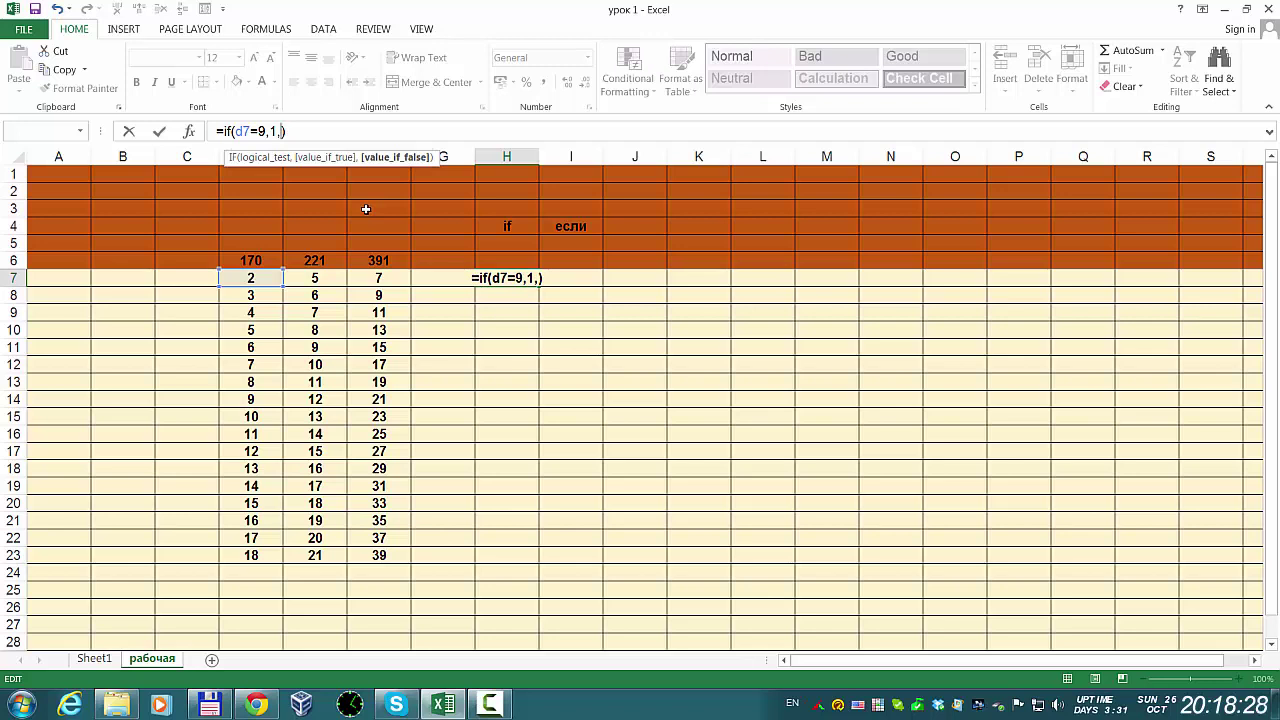
key(alt+shift)
key(alt+shift)
text("")
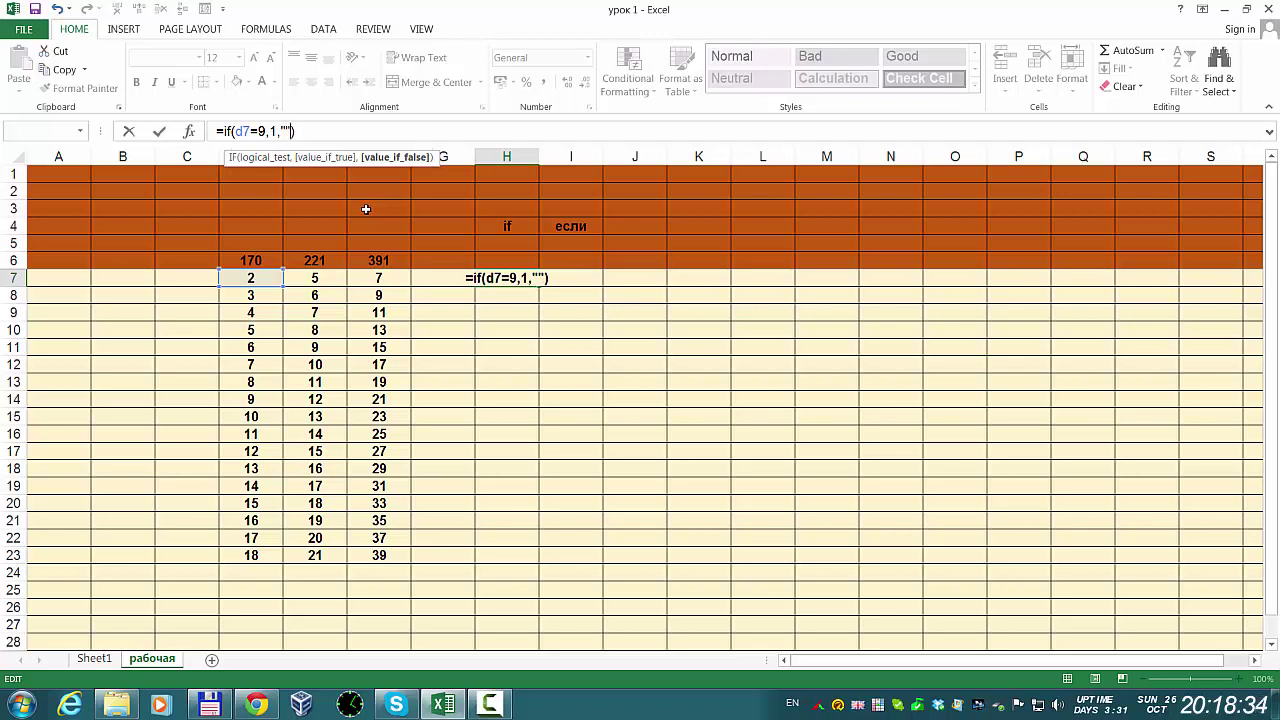
key(Return)
key(alt+shift)
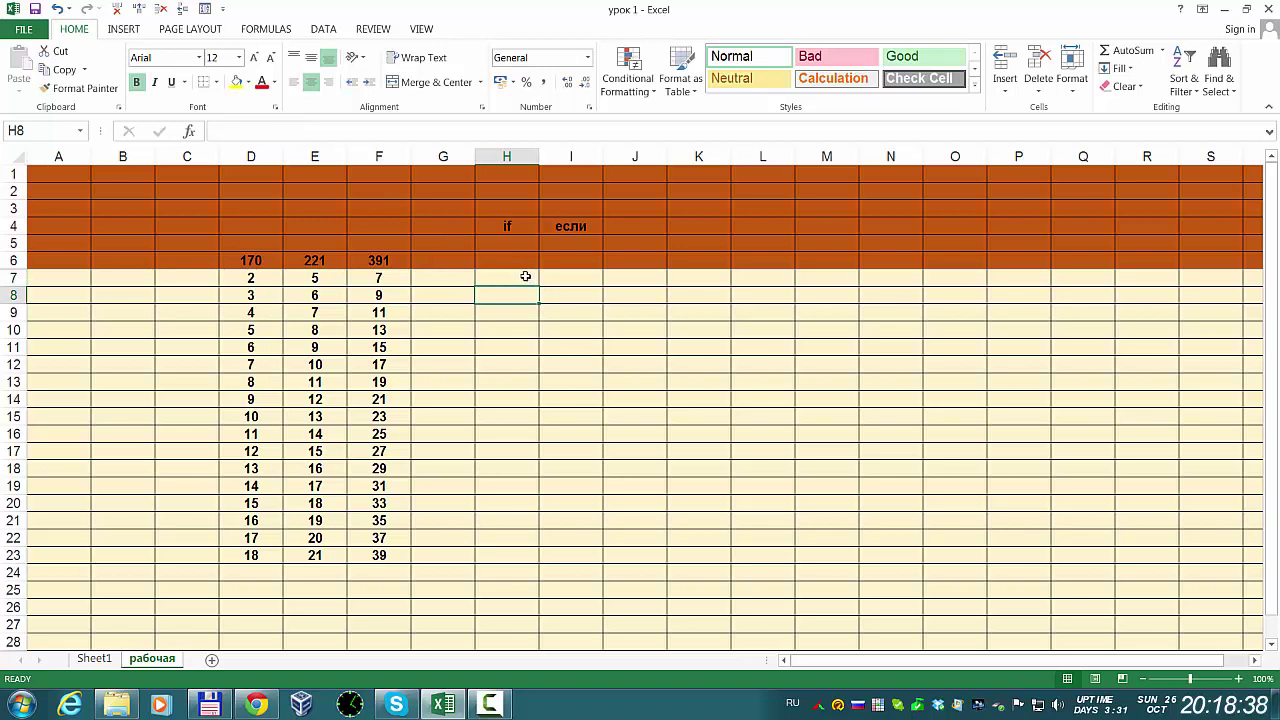
- Re-enter =IF(D7=9,1,"") in H7 and reselect the cell
click(524, 276)
text(=IF(D7=9,1,""))
click(295, 131)
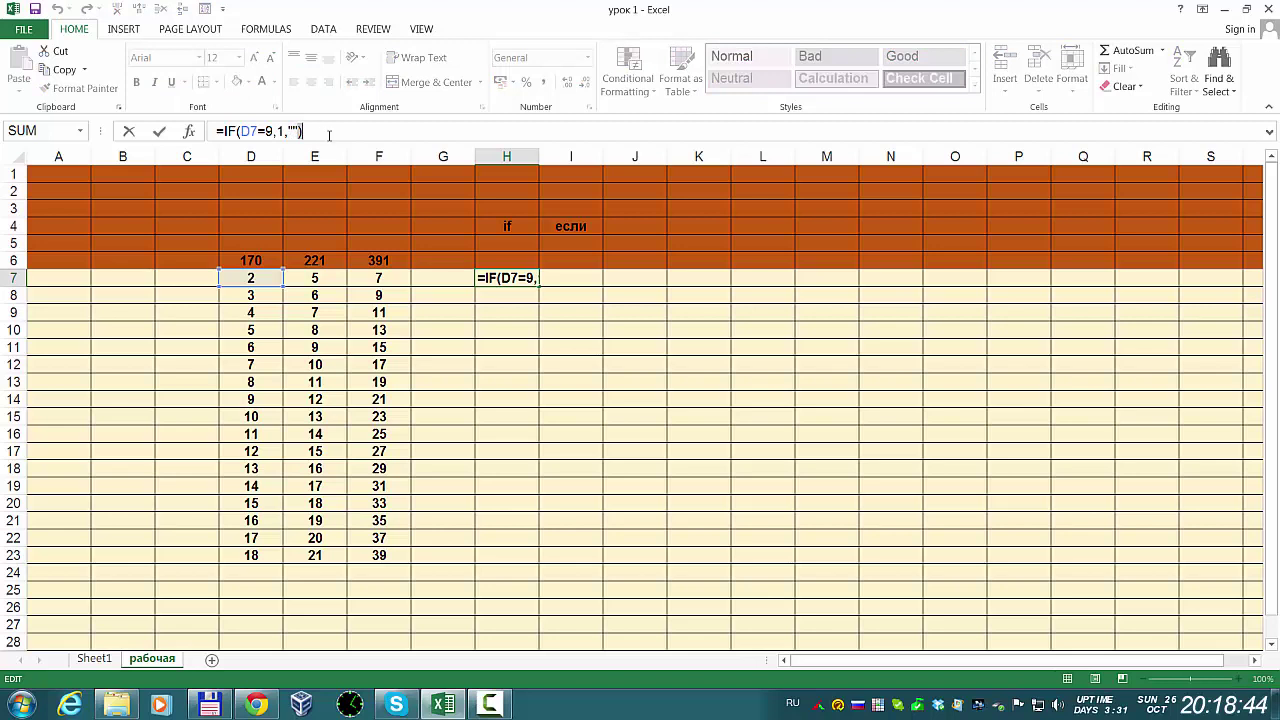
key(Return)
key(Return)
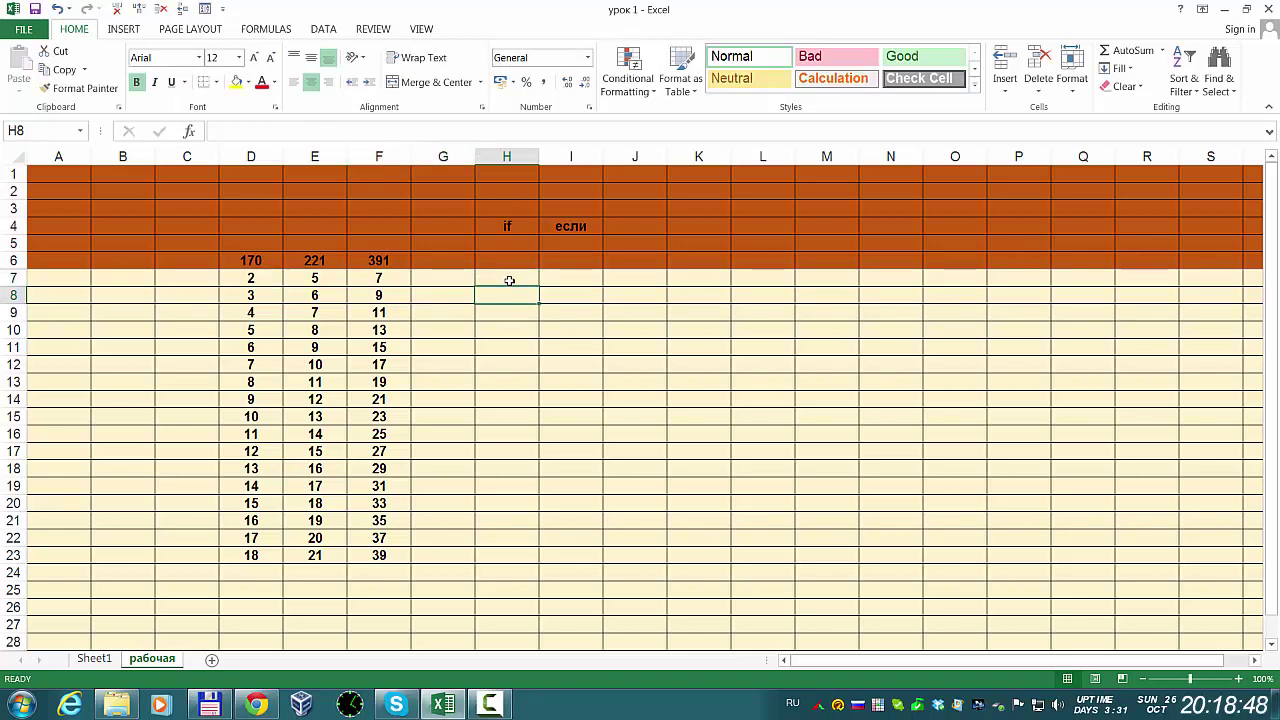
click(509, 279)
- Fill the IF formula from H7 down to H23 and check that only H14 shows 1
drag(539, 287, 518, 566)
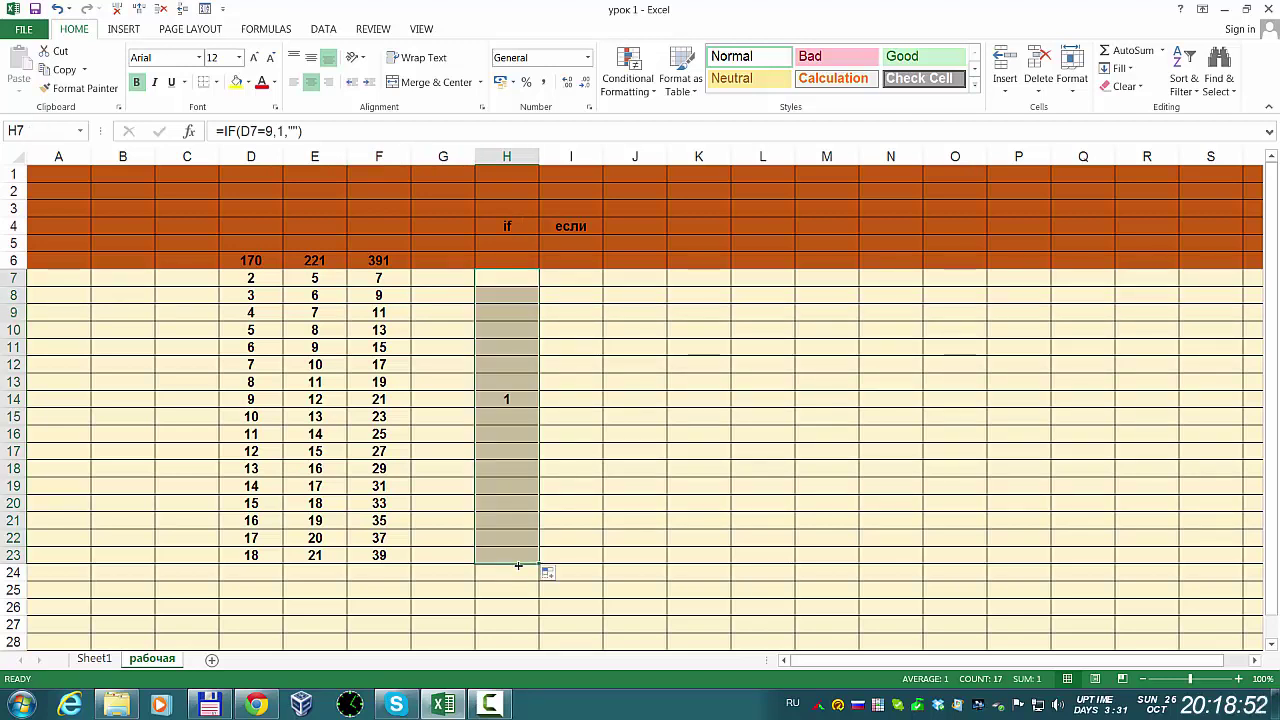
click(510, 400)
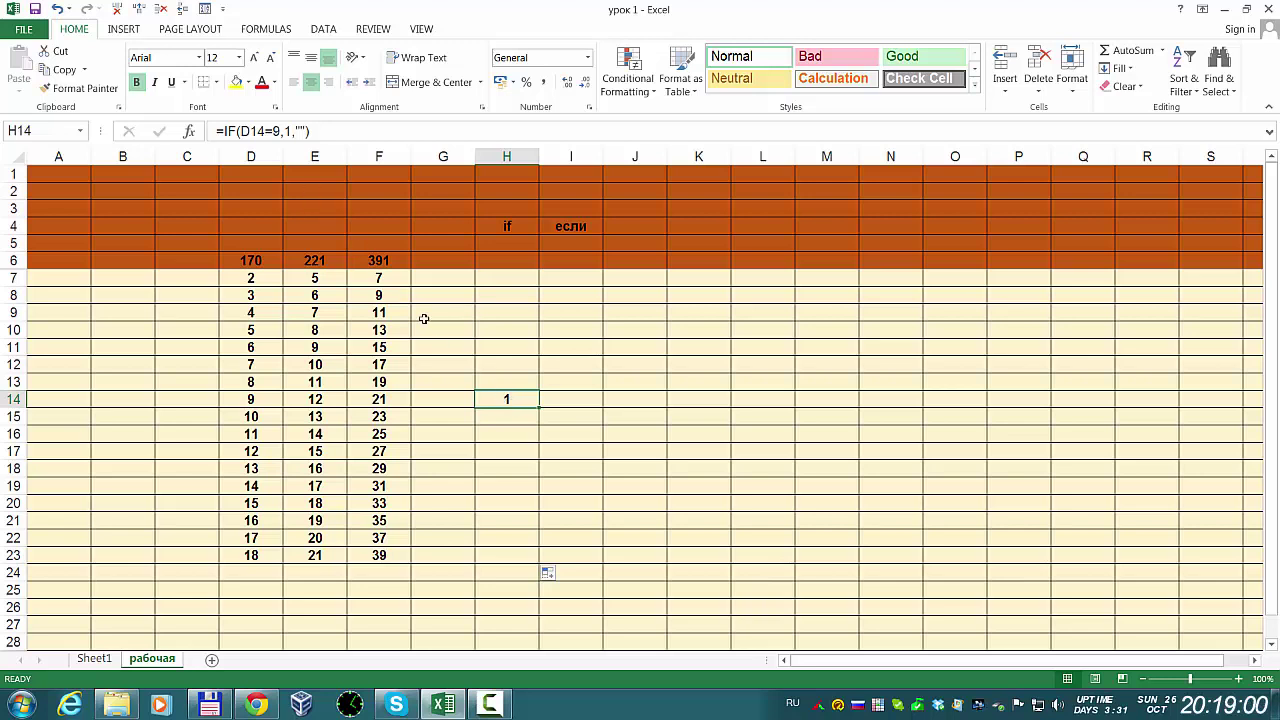
click(511, 417)
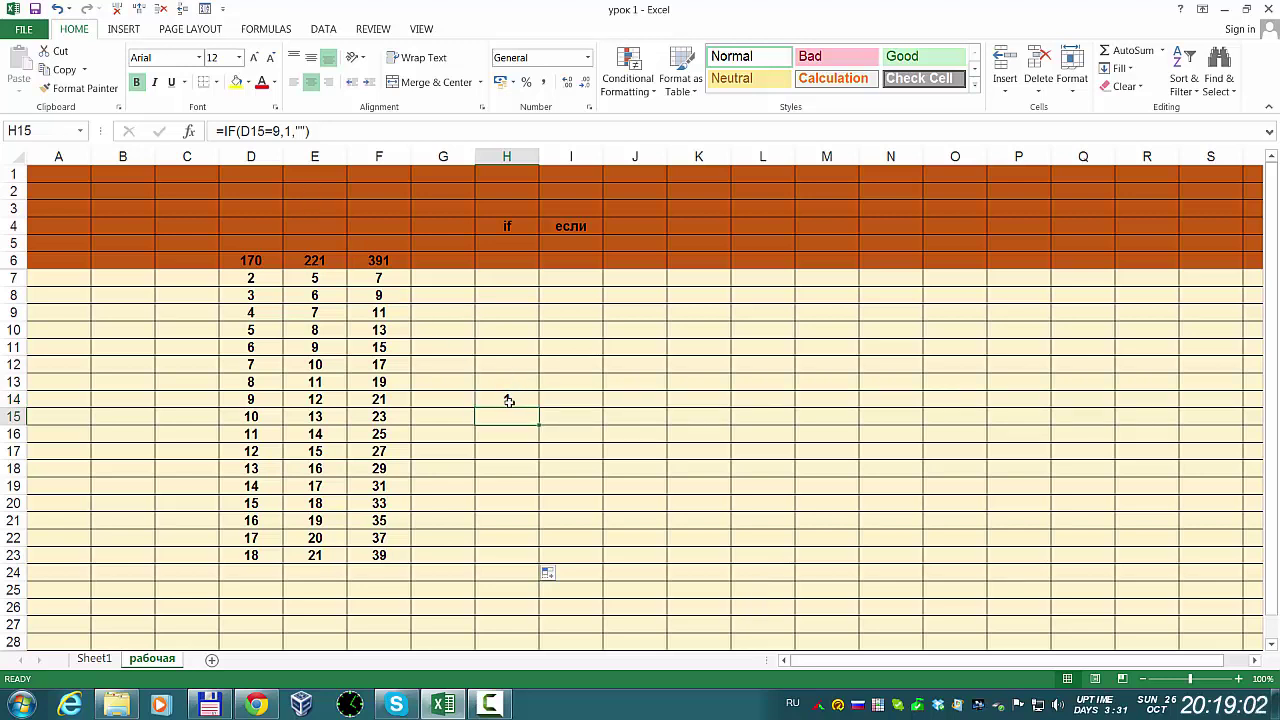
click(509, 401)
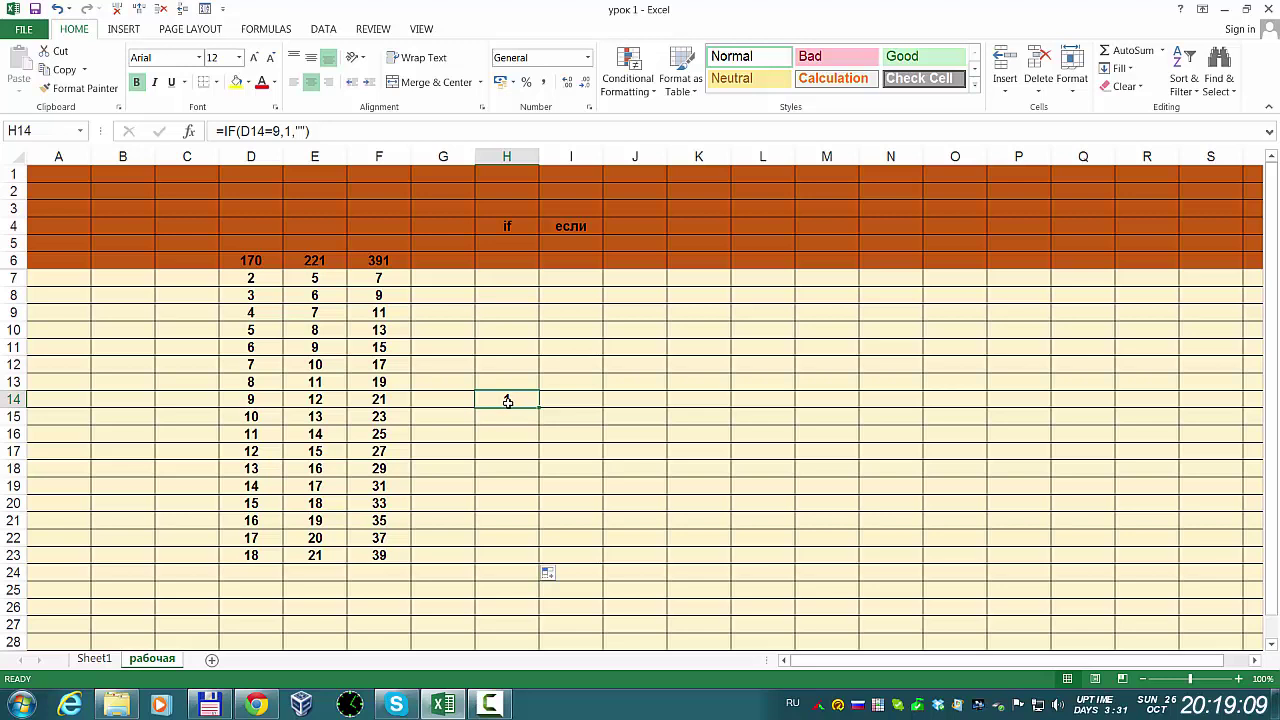
click(505, 278)
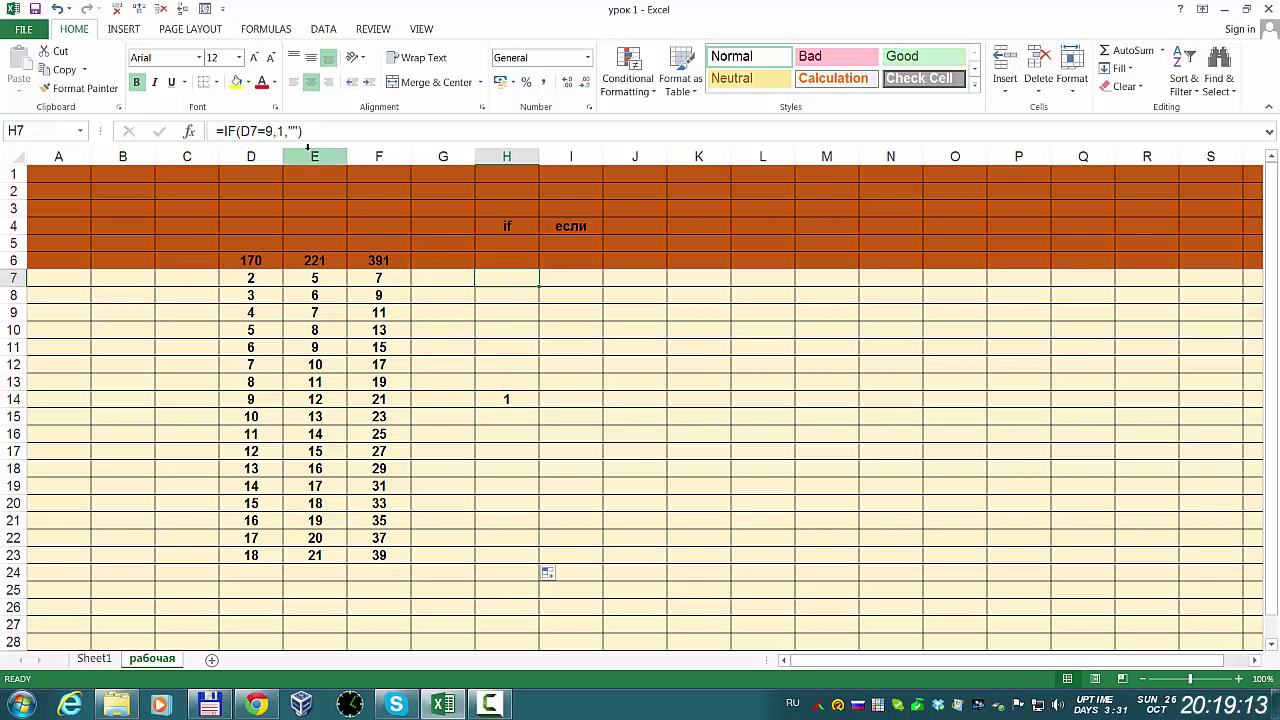
click(281, 131)
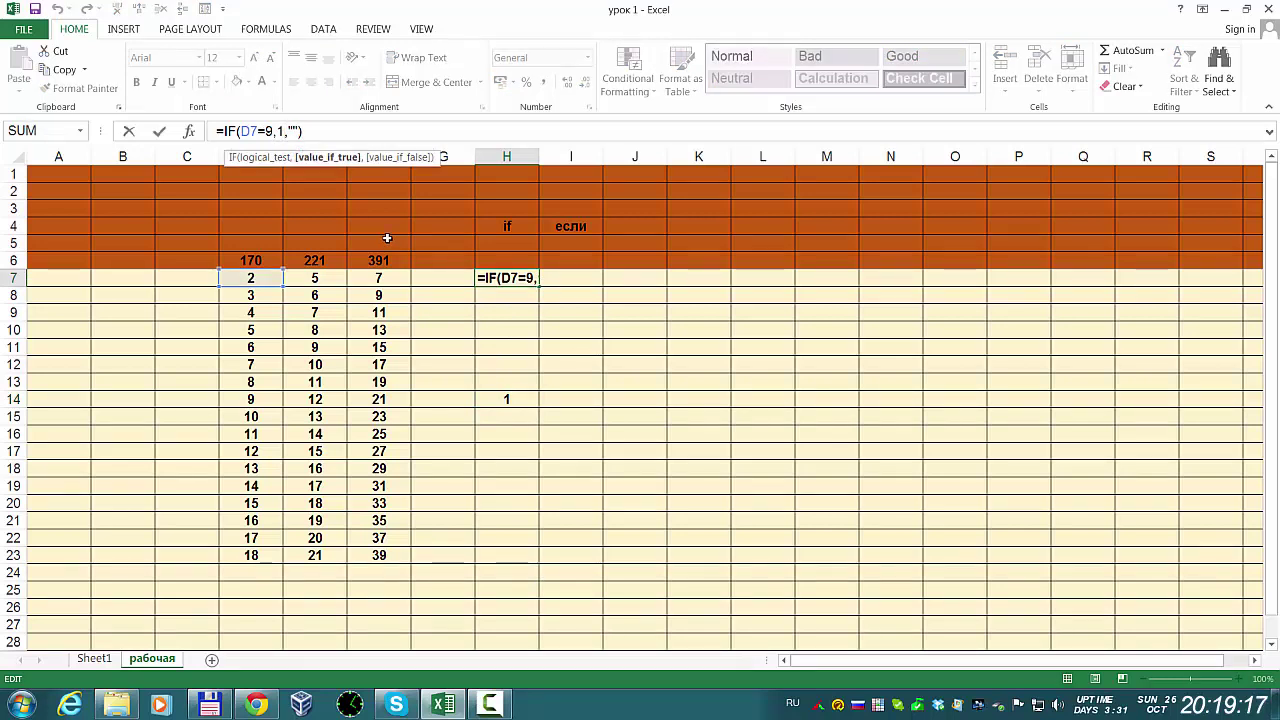
- Replace the true result 1 in H7's formula with "OK", fixing the Cyrillic mistype
key(BackSpace)
text(")
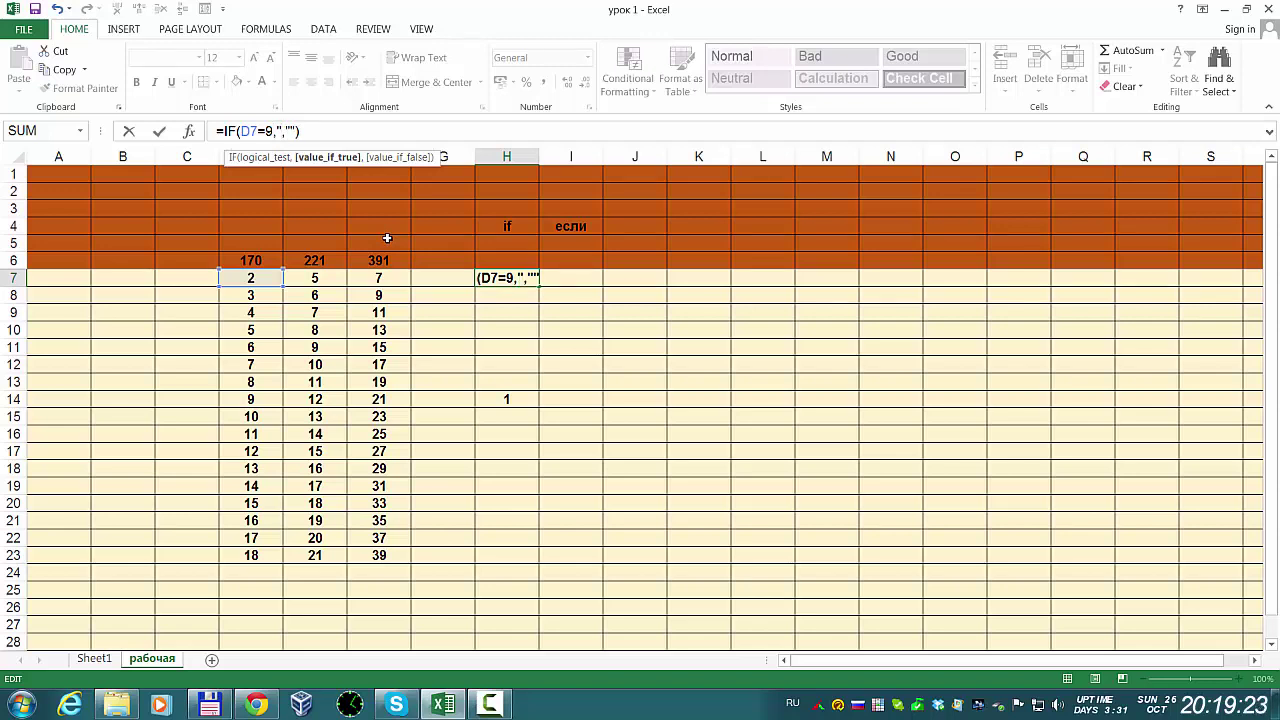
text(ЩЛ)
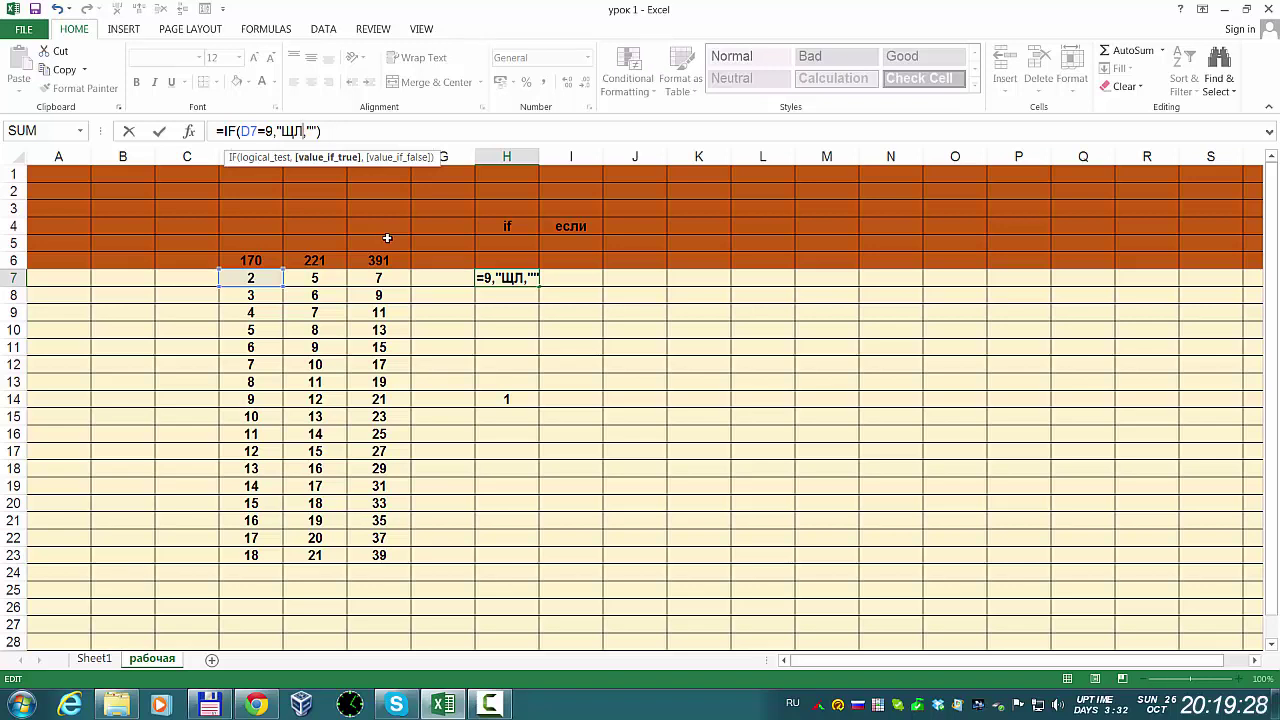
key(alt+shift)
key(BackSpace)
key(BackSpace)
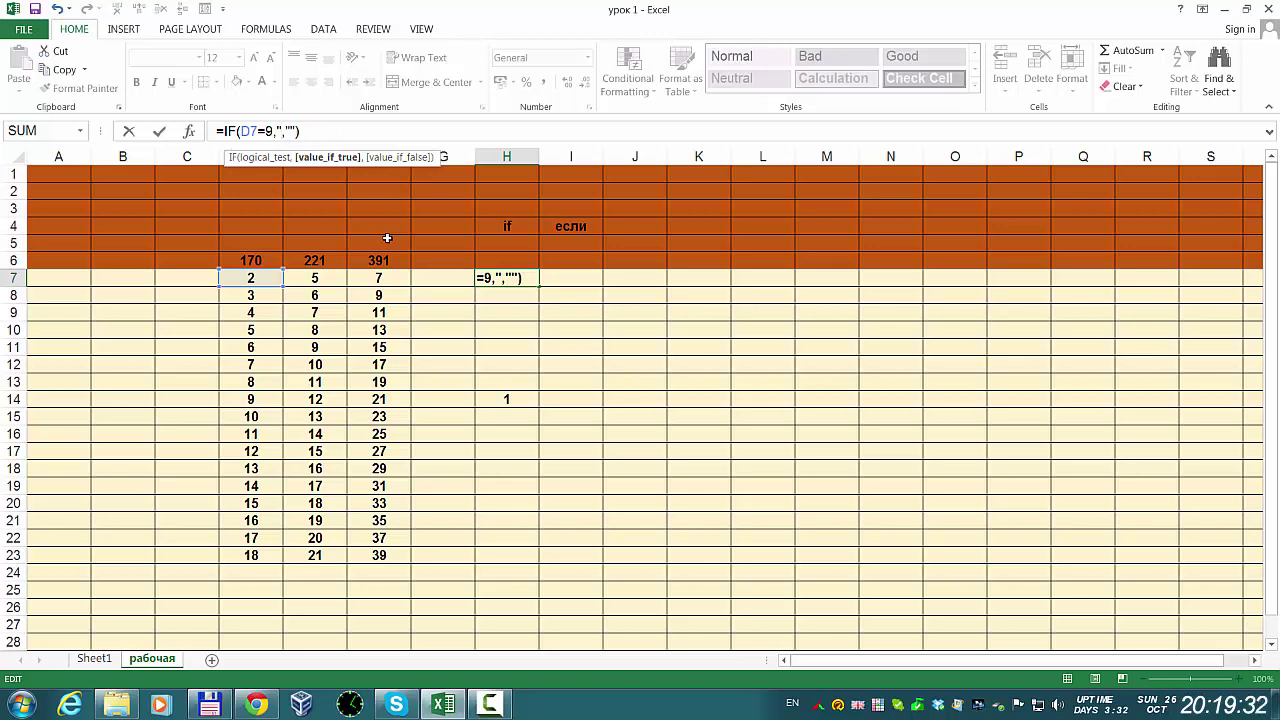
text(OK)
text(")
key(BackSpace)
text(@)
key(Return)
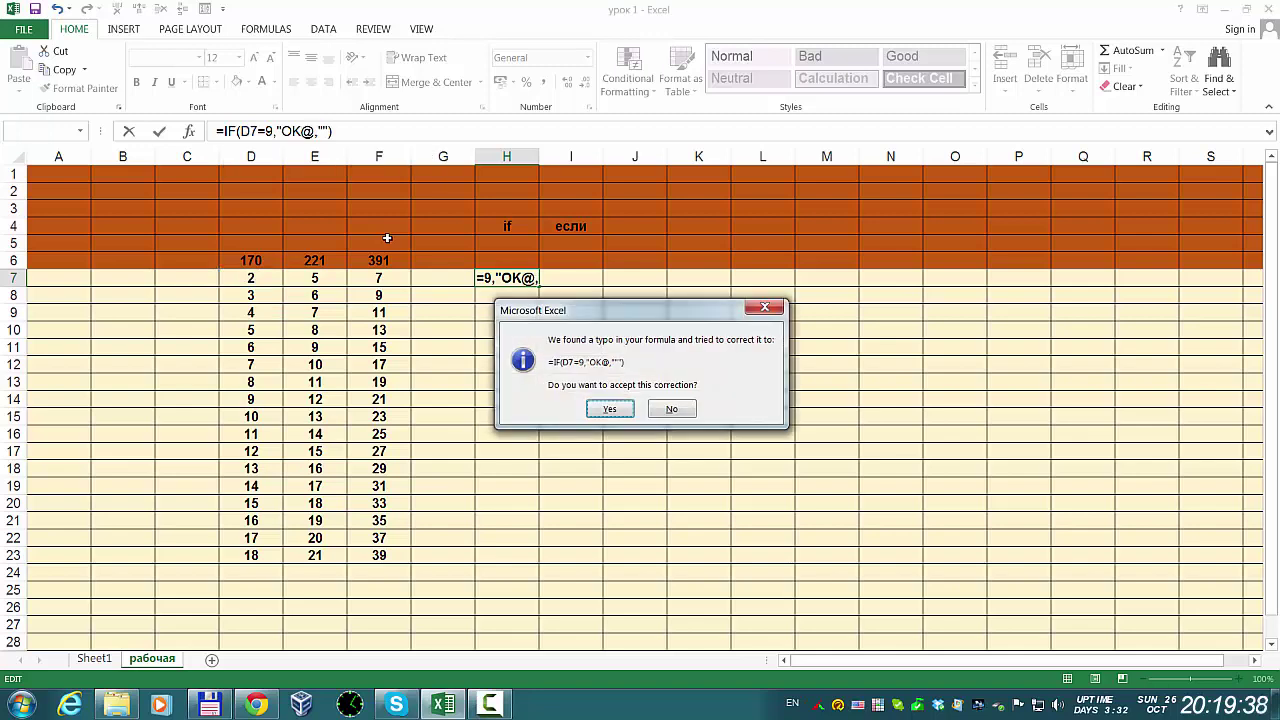
- Decline Excel's correction, turn the stray @ into a quote, and commit =IF(D7=9,"OK","")
click(676, 411)
click(611, 438)
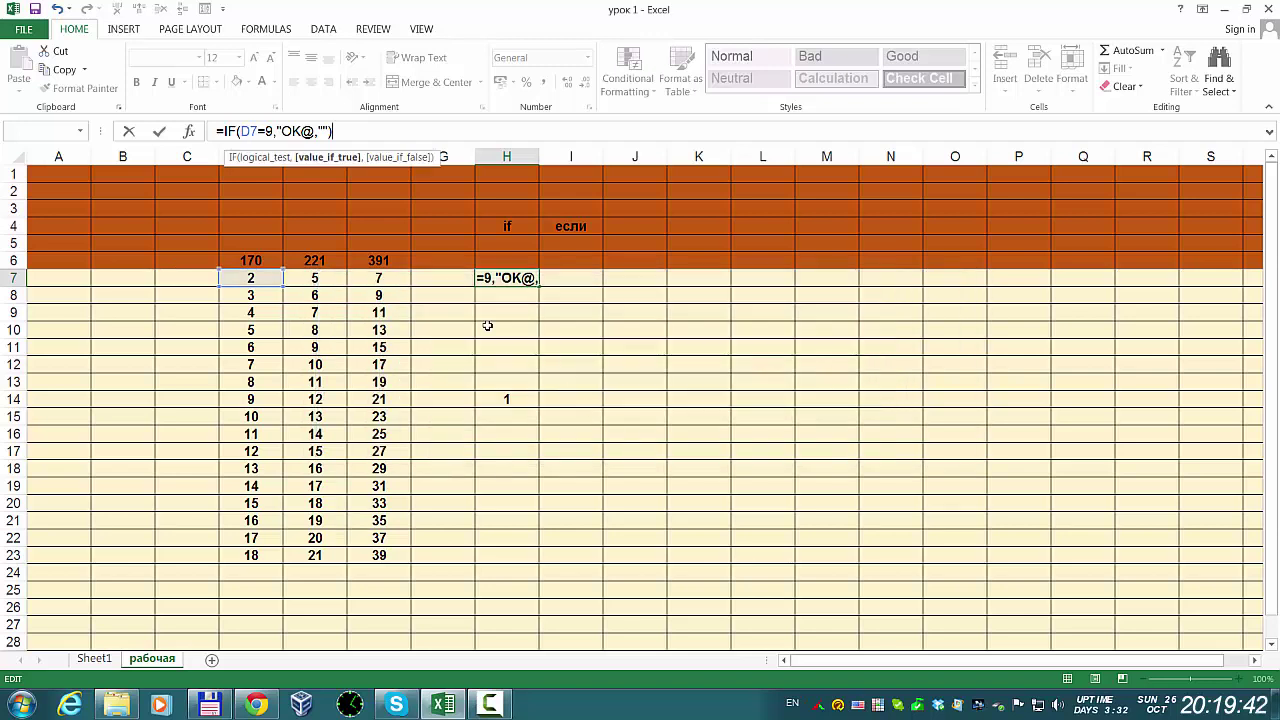
key(Left)
key(Left)
key(Left)
key(BackSpace)
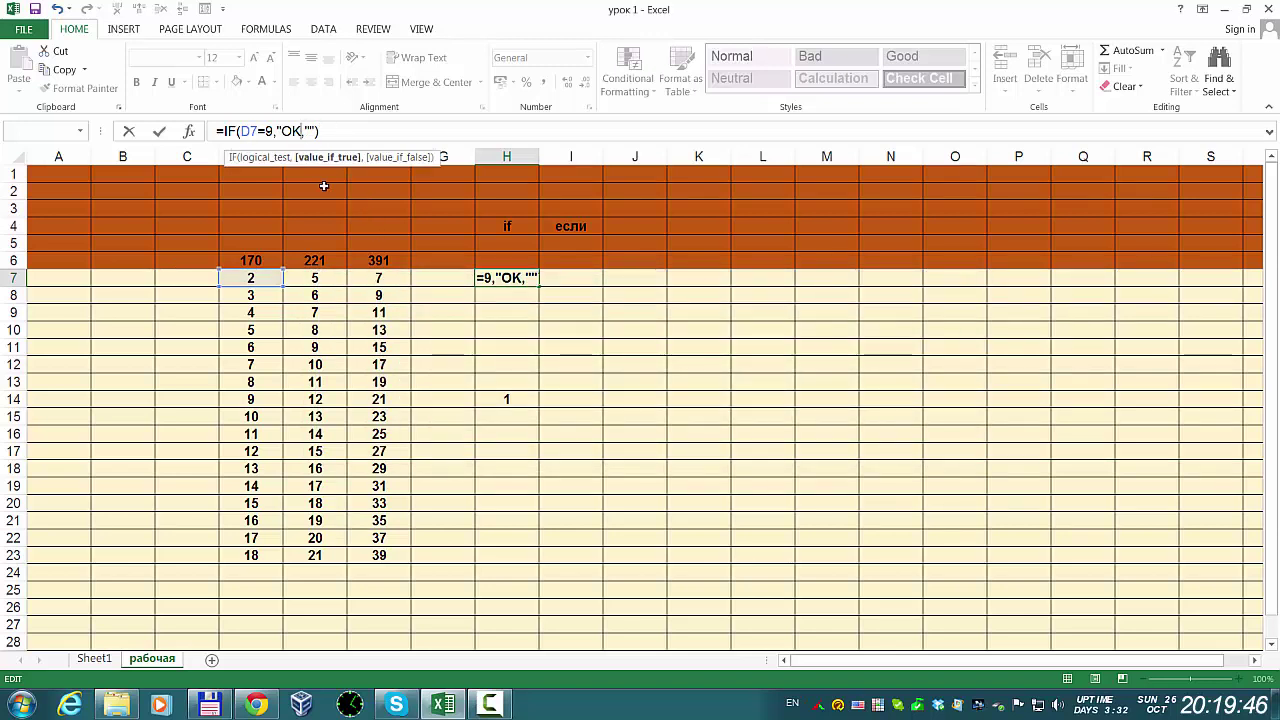
text(@)
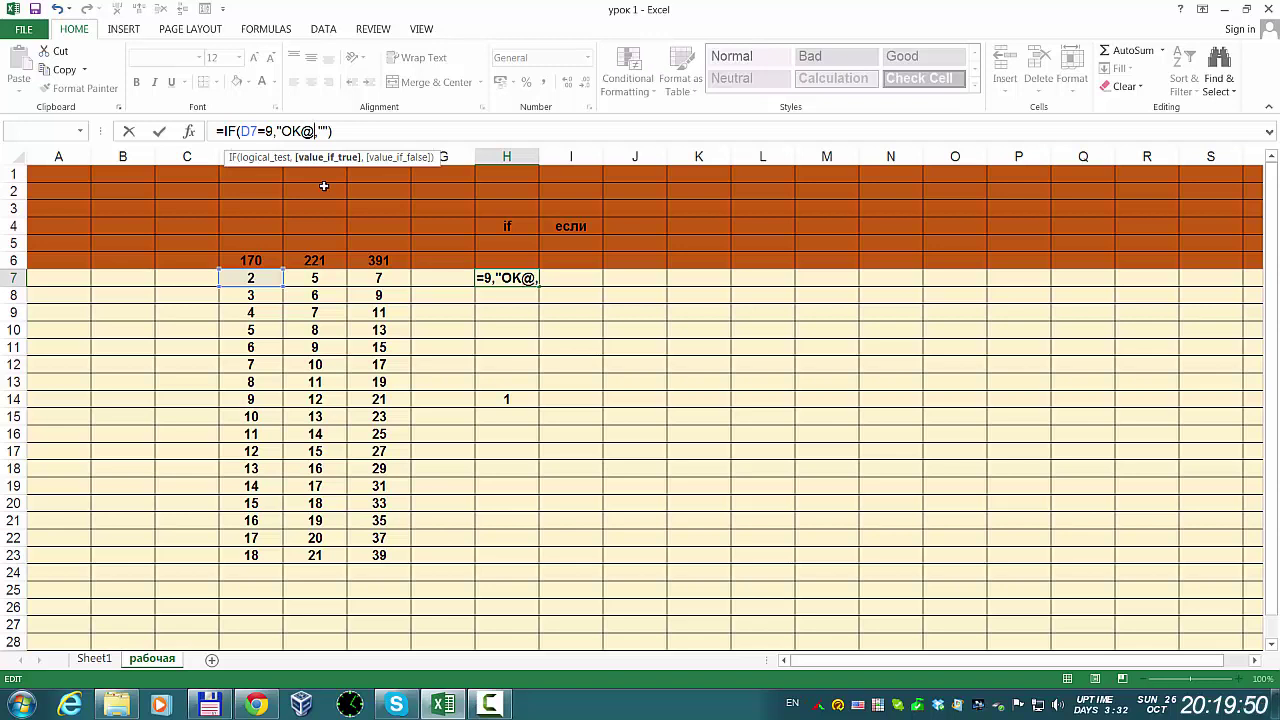
key(alt+shift)
key(alt+shift)
key(BackSpace)
text(")
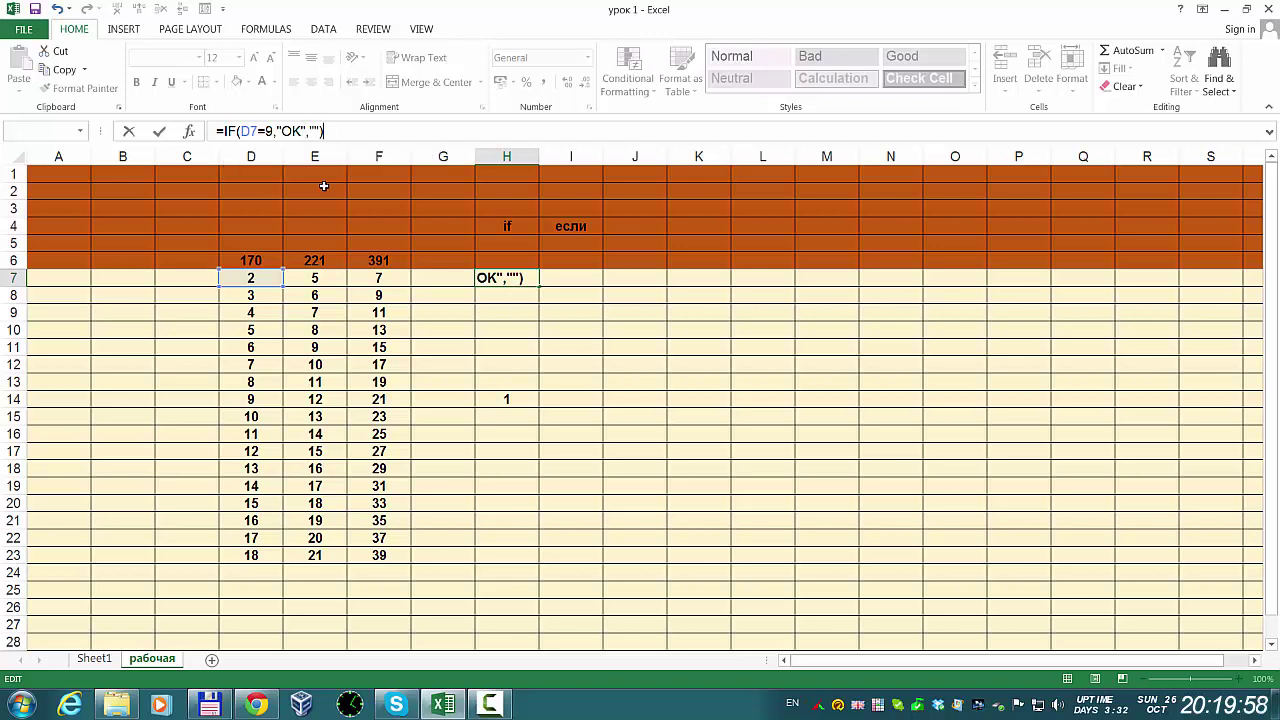
key(Return)
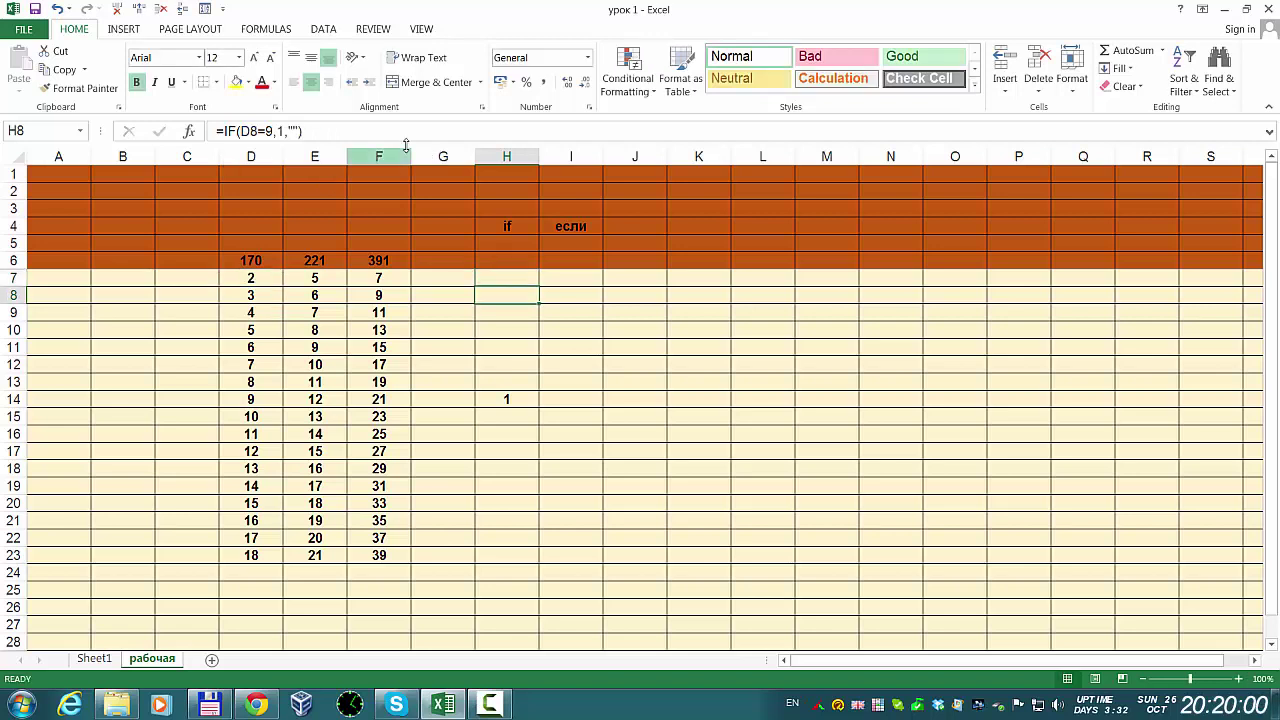
- Fill the OK formula from H7 down to H23 and confirm that H14 reads OK
click(517, 284)
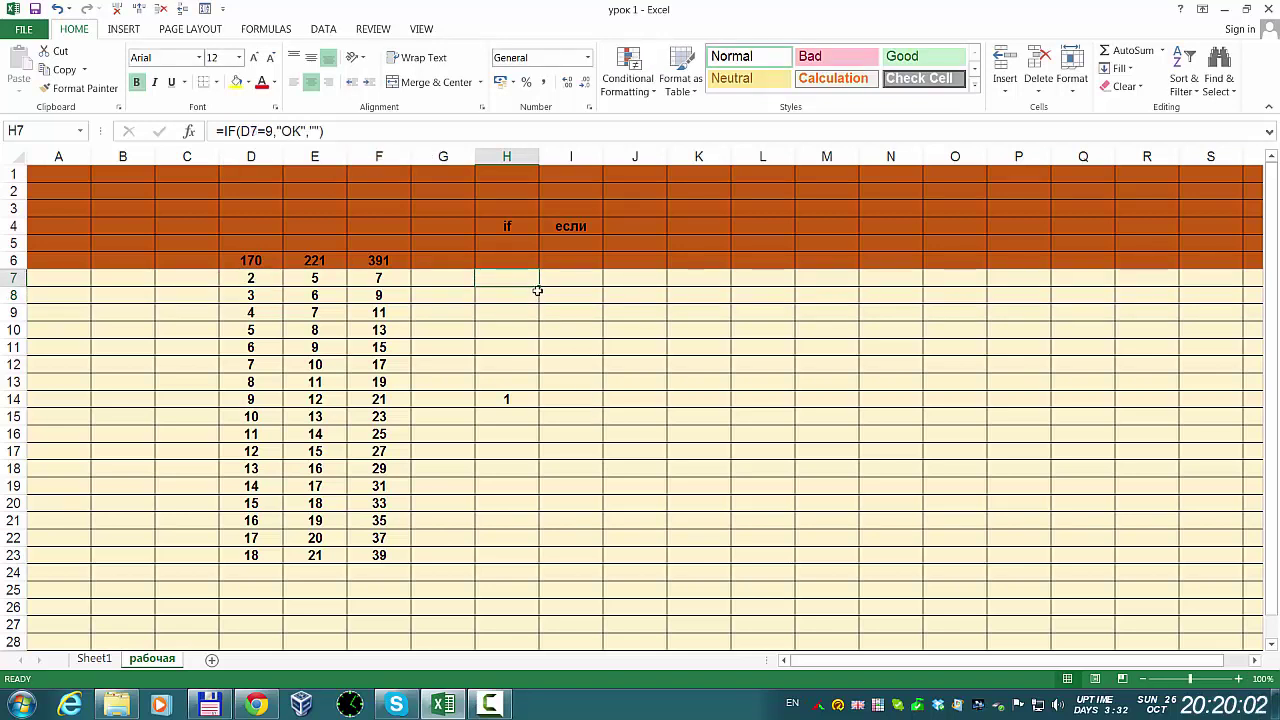
drag(538, 287, 514, 559)
drag(514, 558, 515, 557)
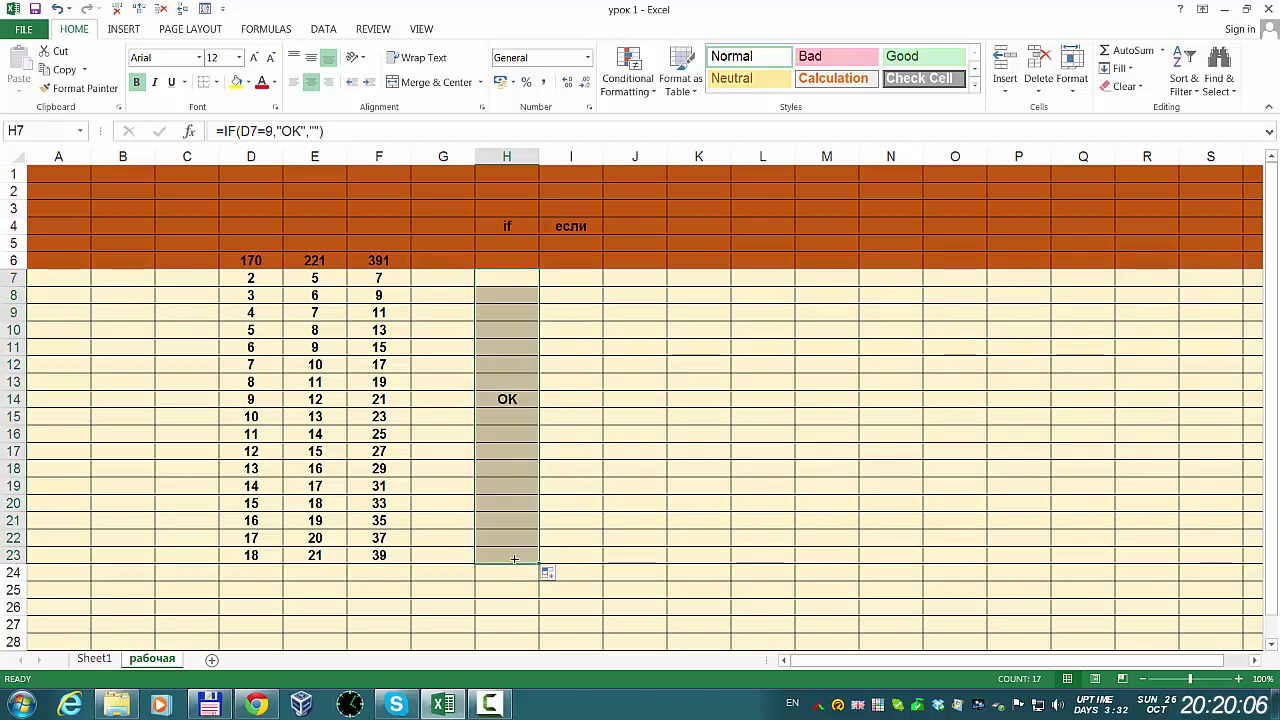
click(520, 398)
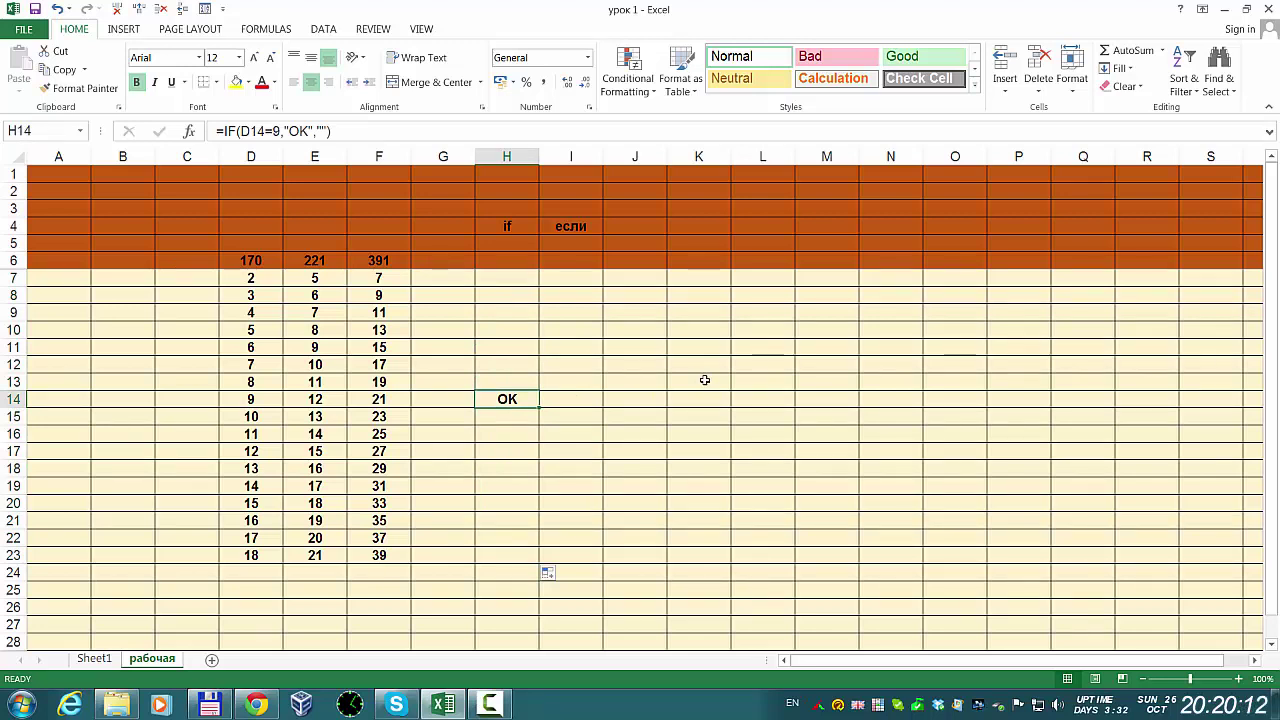
click(519, 279)
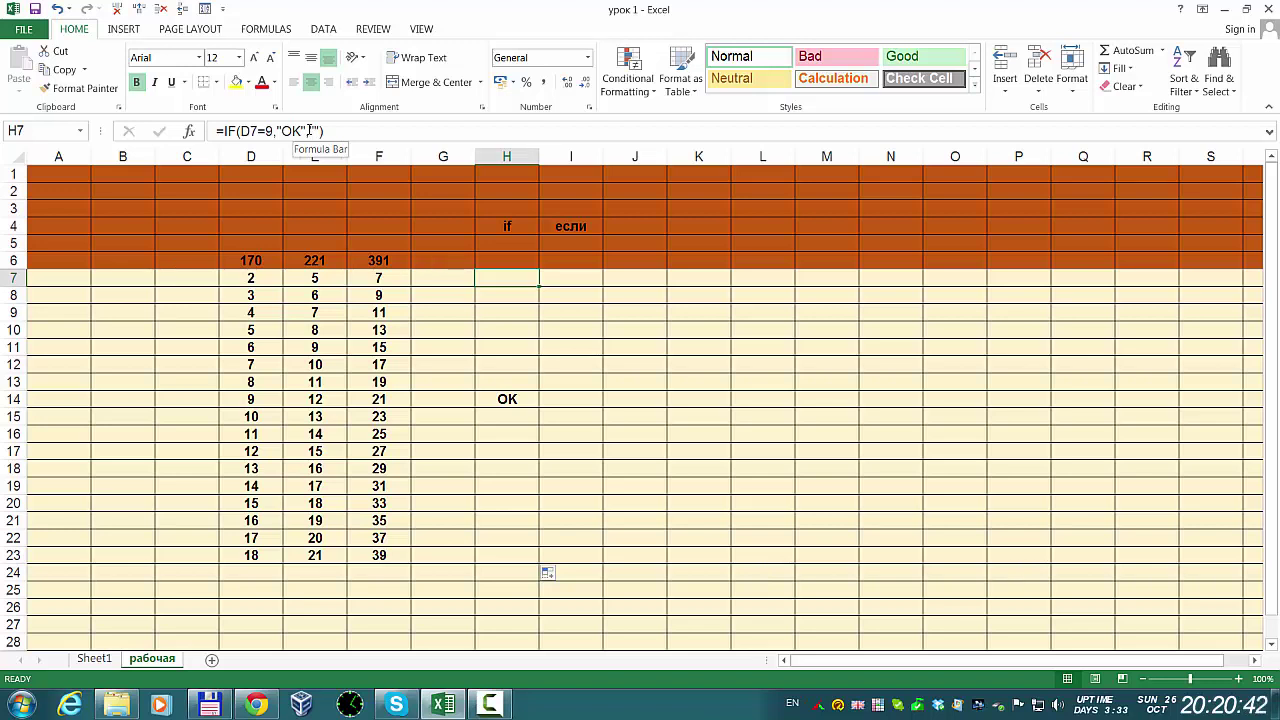
- Inspect the H7 formula in the formula bar and re-enter it unchanged
click(310, 131)
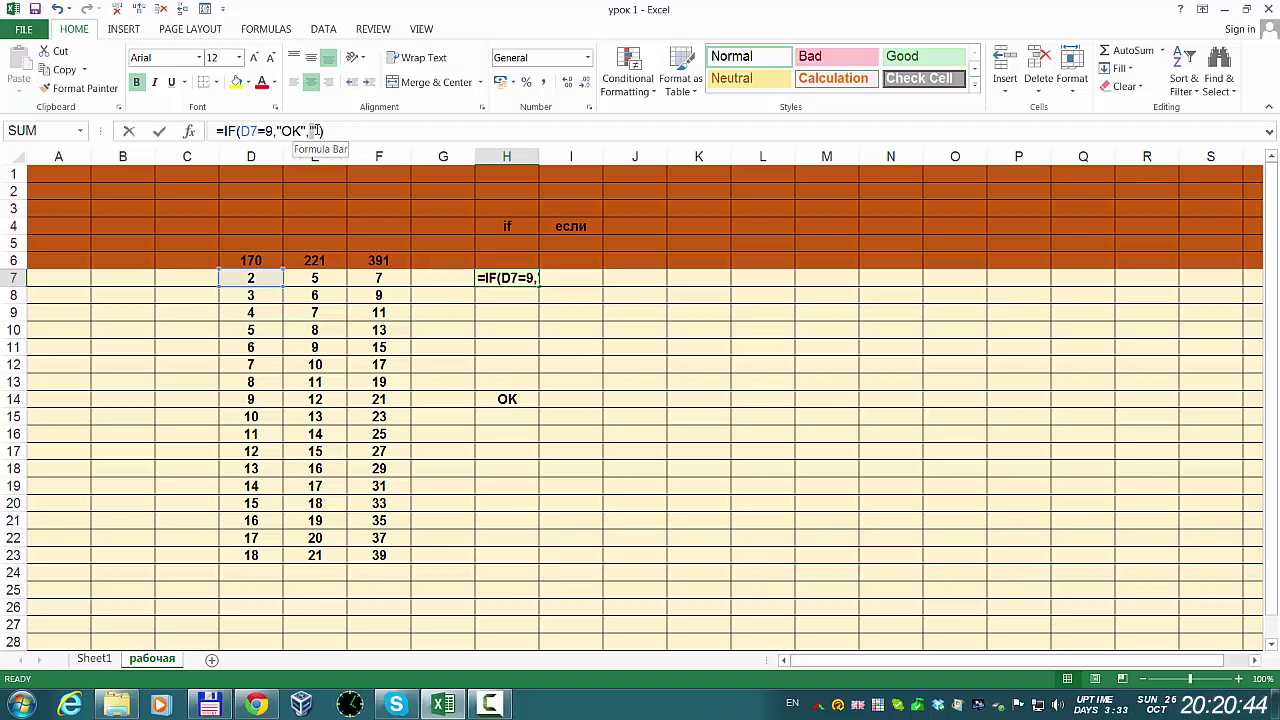
double_click(314, 131)
click(327, 131)
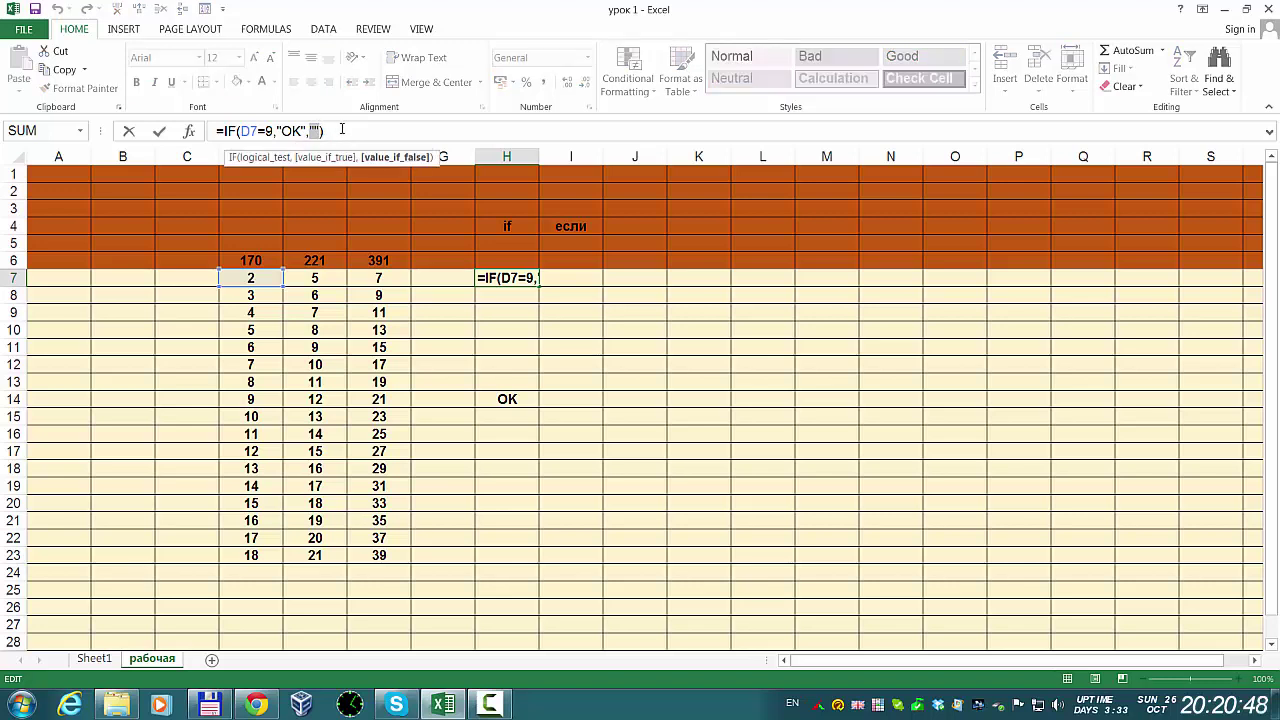
click(342, 129)
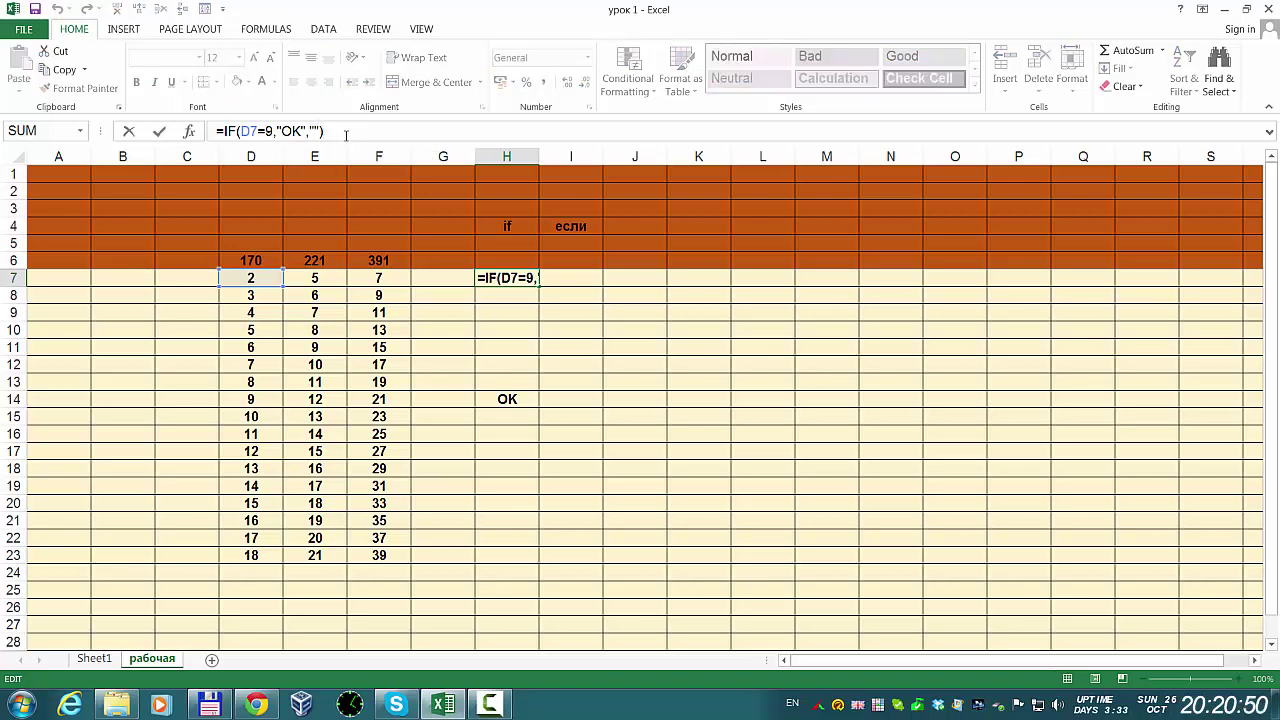
key(Return)
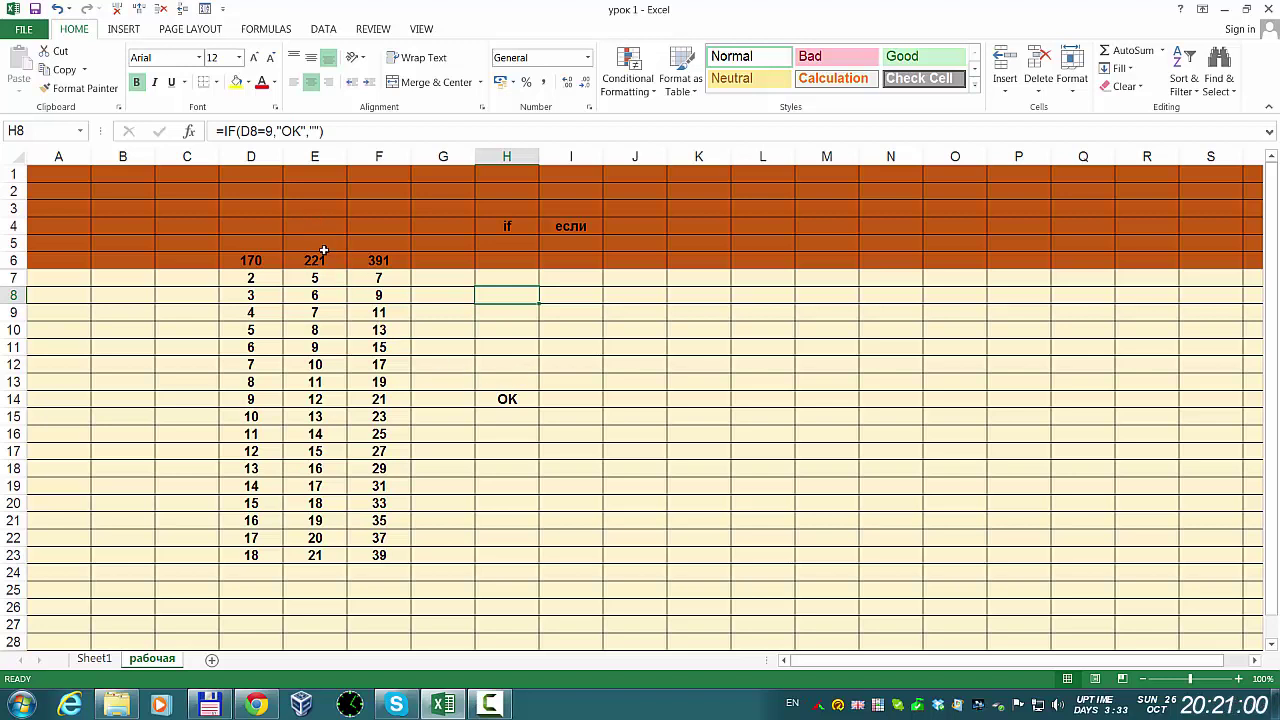
- Change the D7 reference to E7, which gives #NAME? because of a Cyrillic letter
click(502, 281)
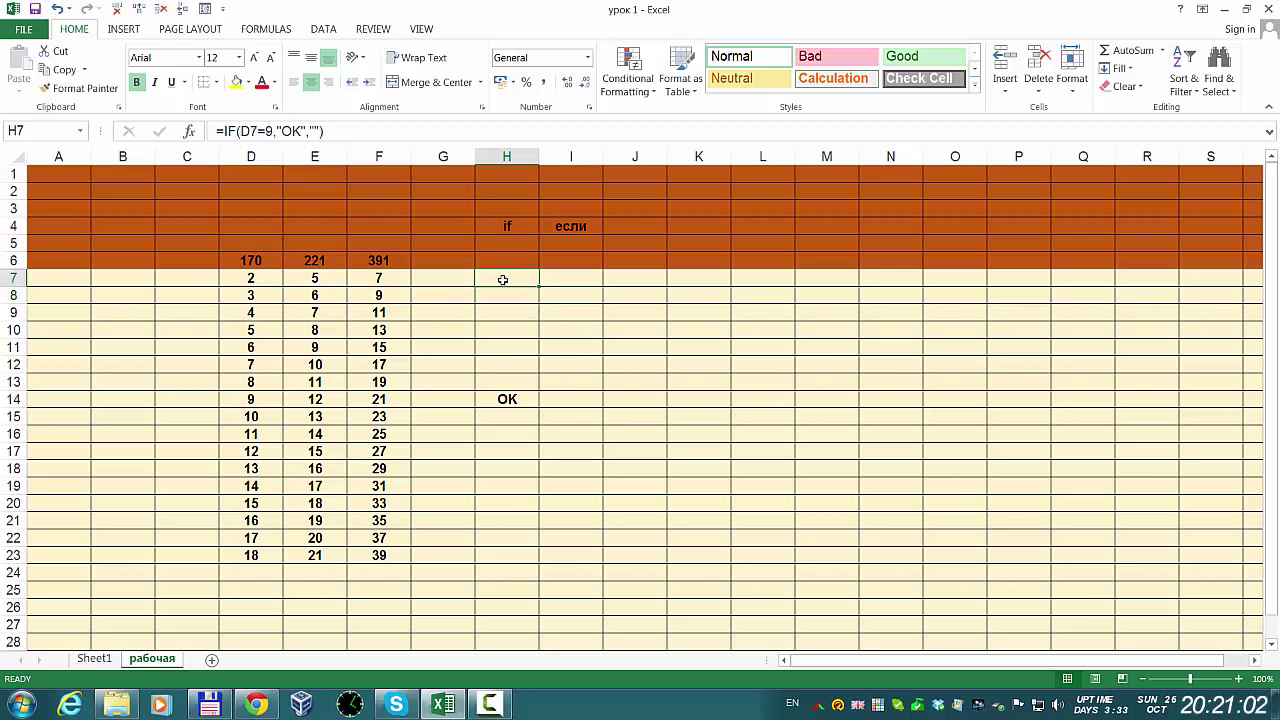
click(251, 130)
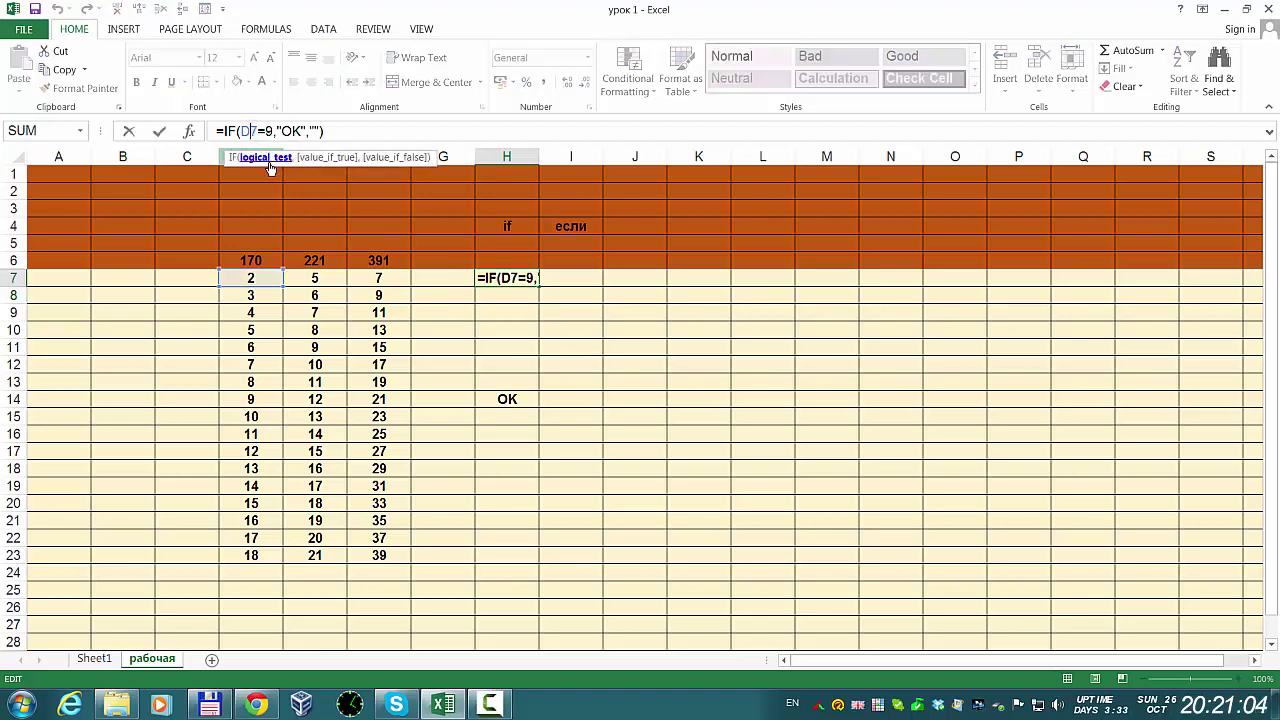
key(BackSpace)
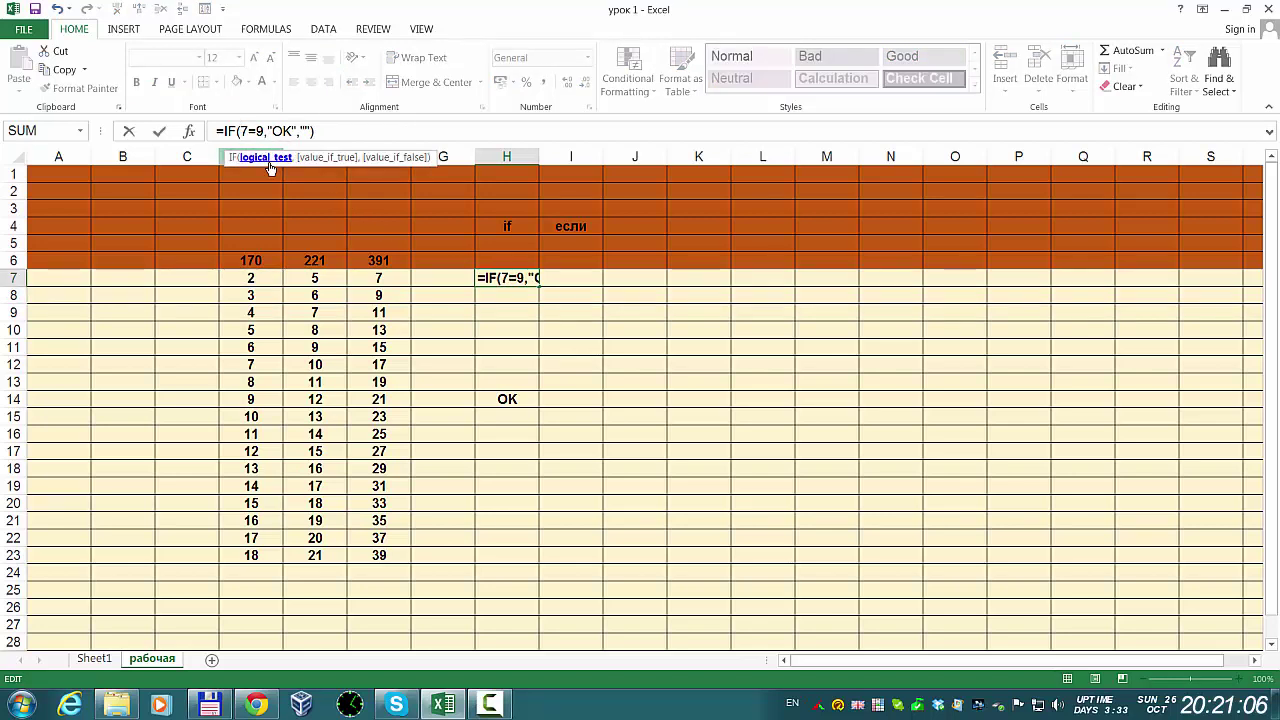
text(e)
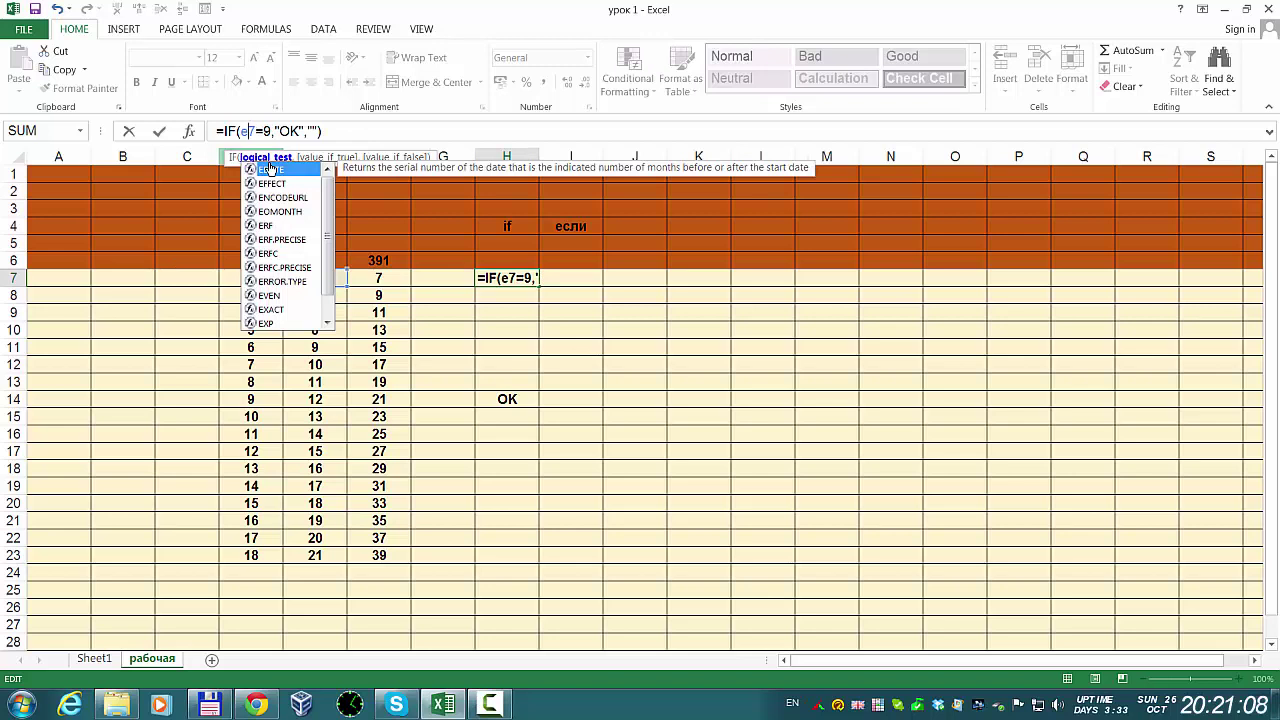
key(Return)
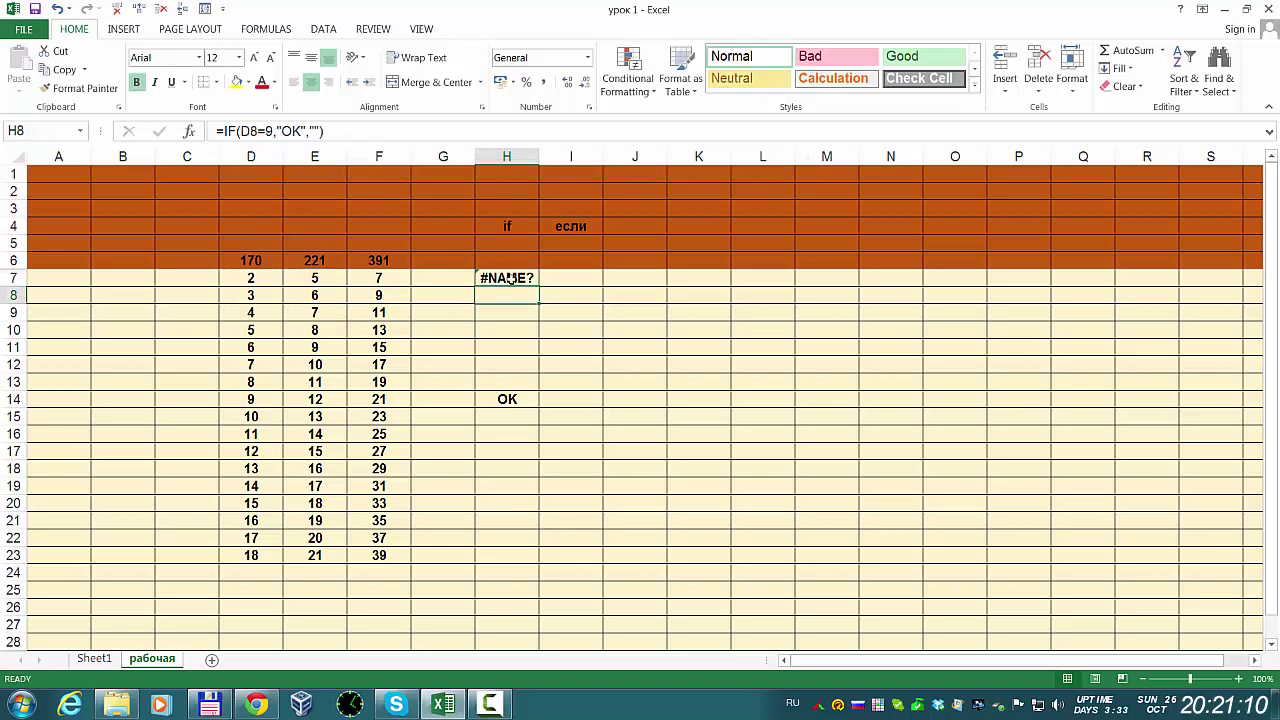
- Retype the column letter in English so that H7 reads =IF(E7=9,"OK","")
click(510, 279)
click(248, 130)
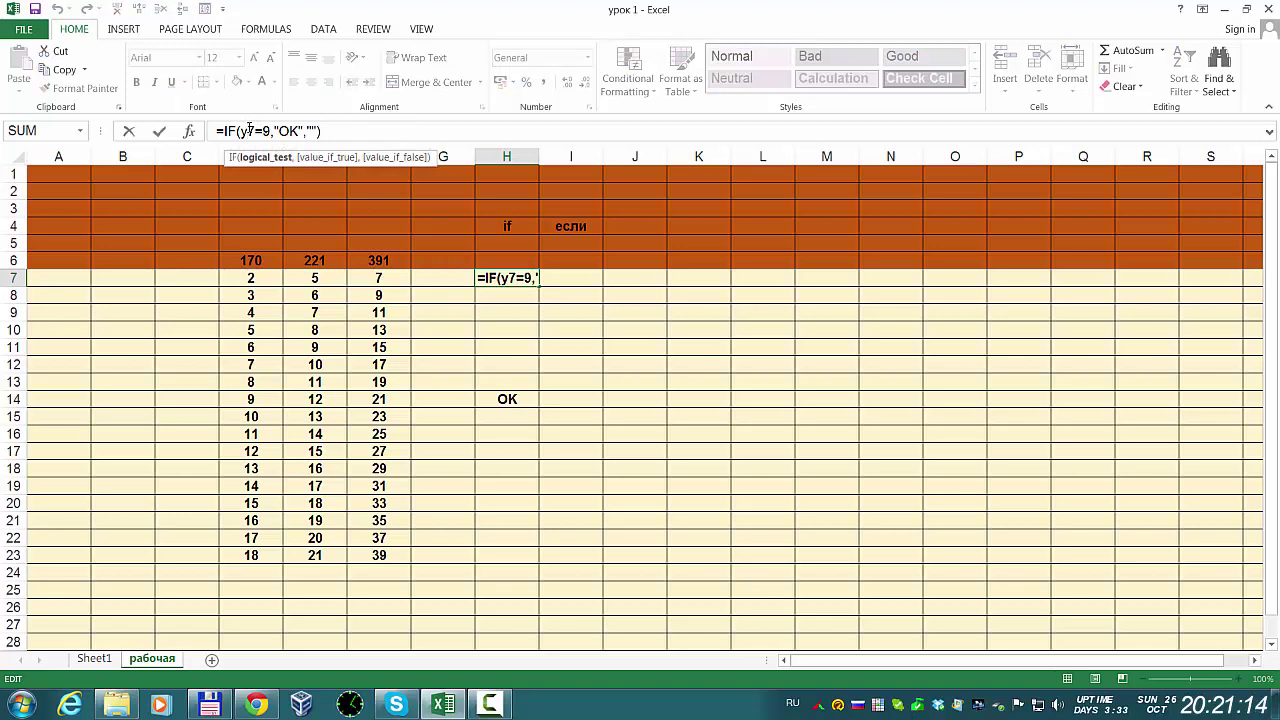
key(alt+shift)
key(BackSpace)
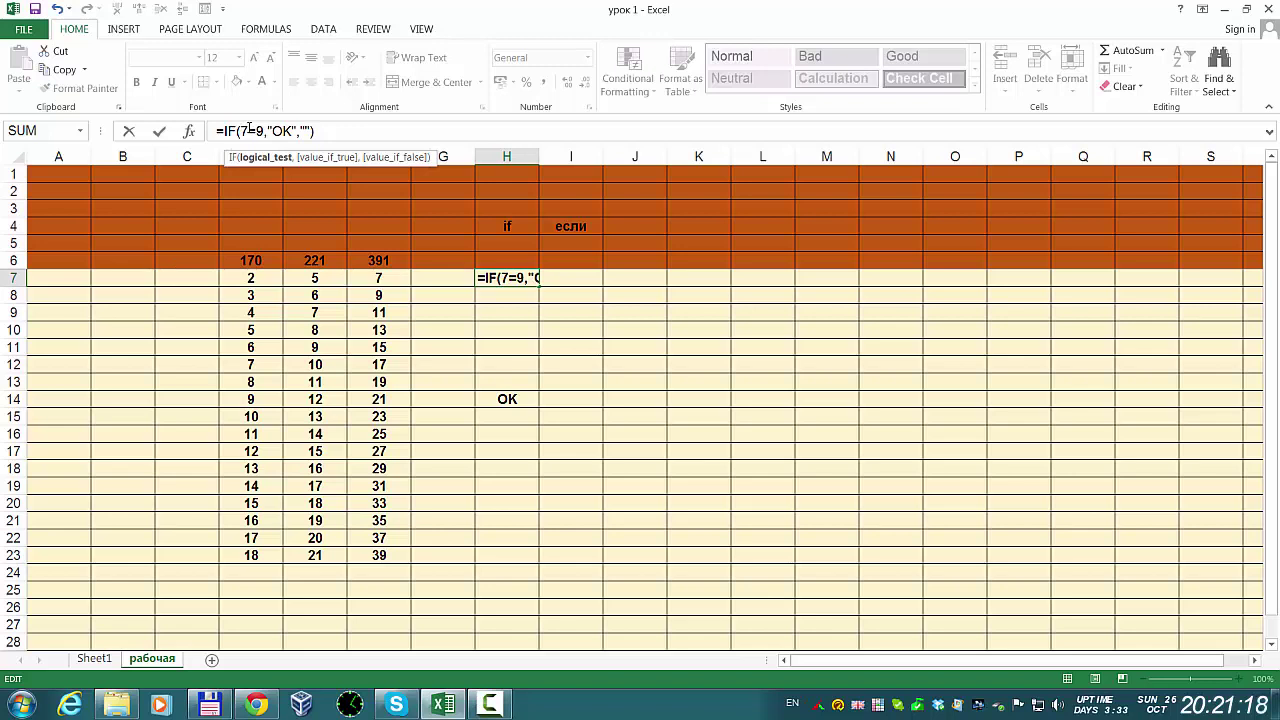
text(e)
key(Escape)
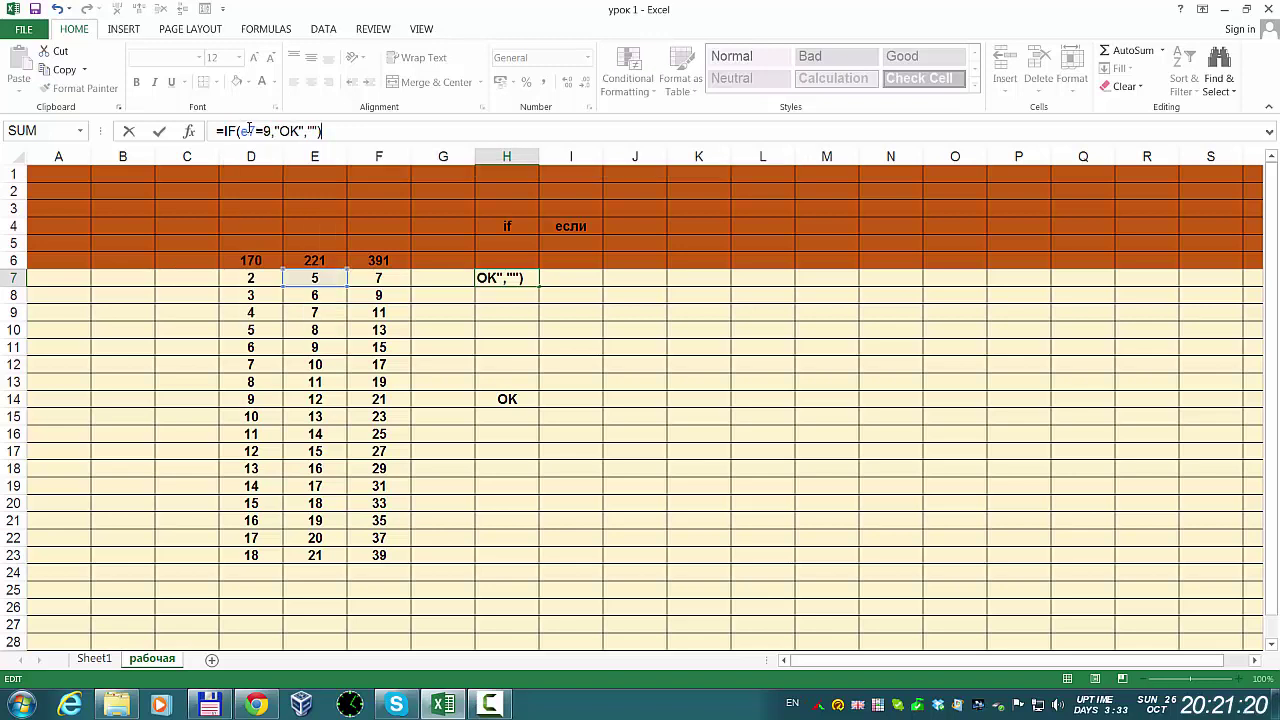
key(Return)
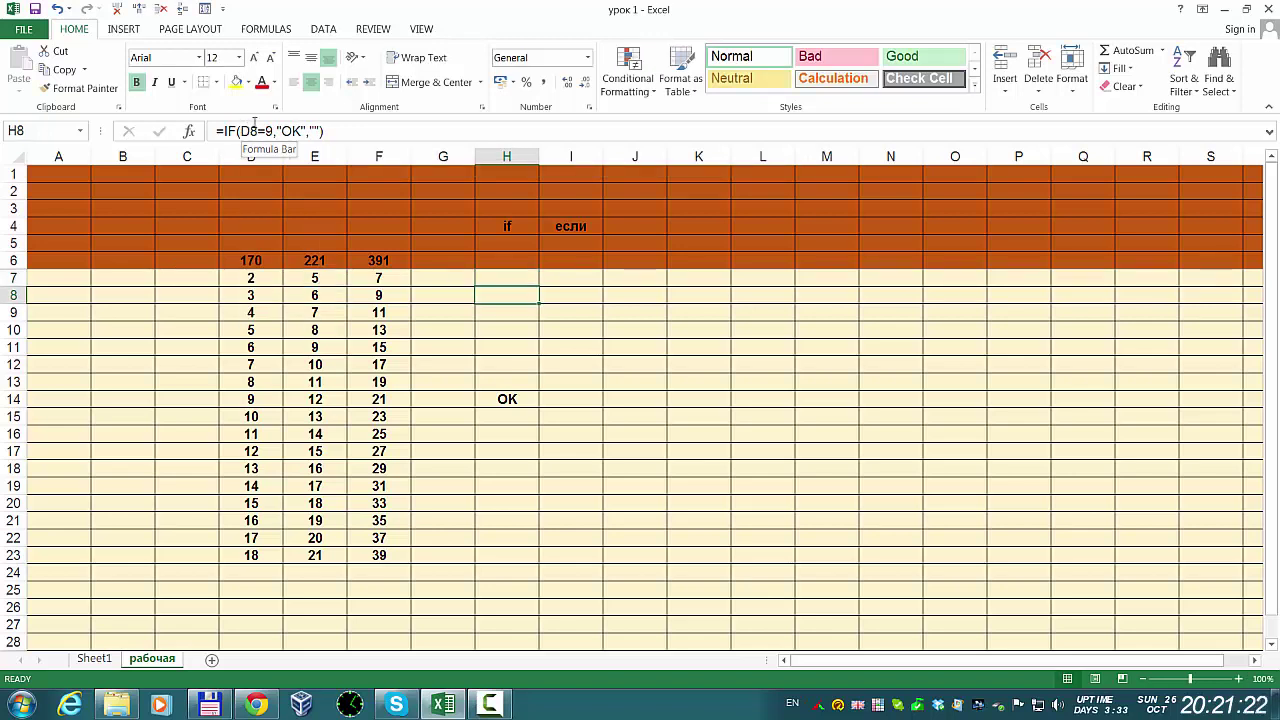
click(516, 277)
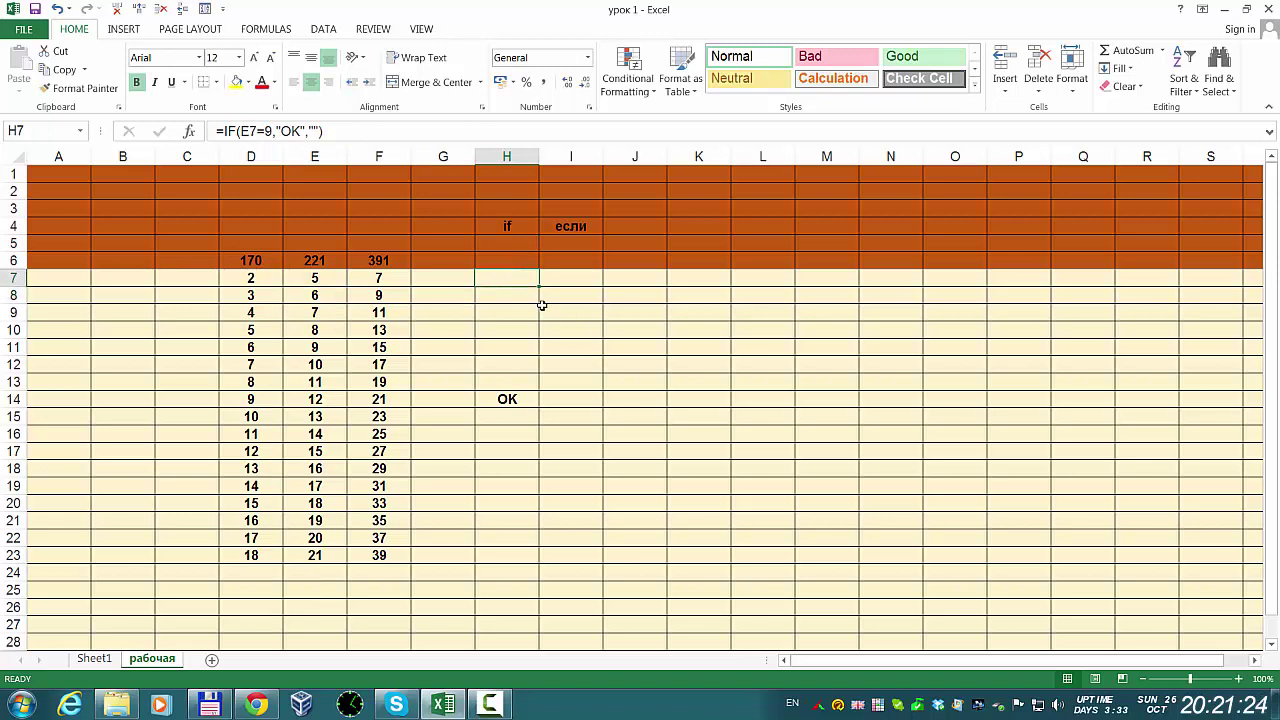
- Fill the E-column IF formula down to H23 and verify that OK appears in H11, beside the 9 in E11
drag(539, 285, 524, 558)
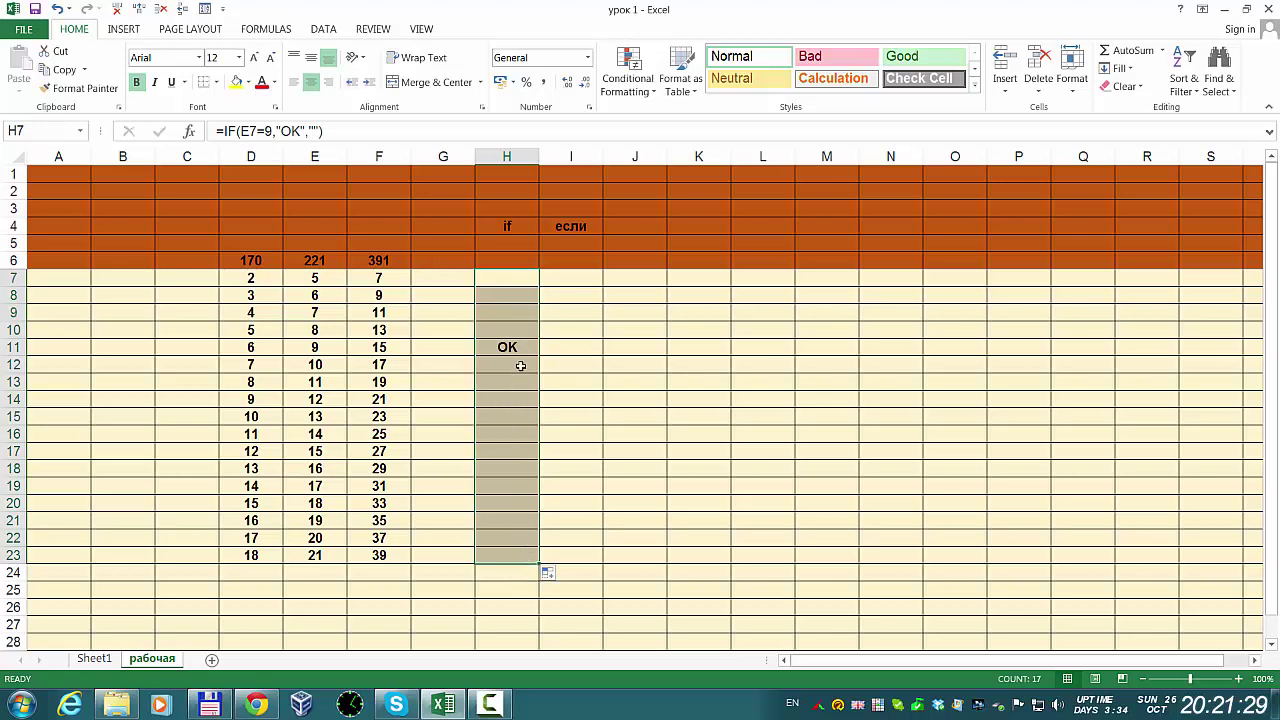
click(513, 283)
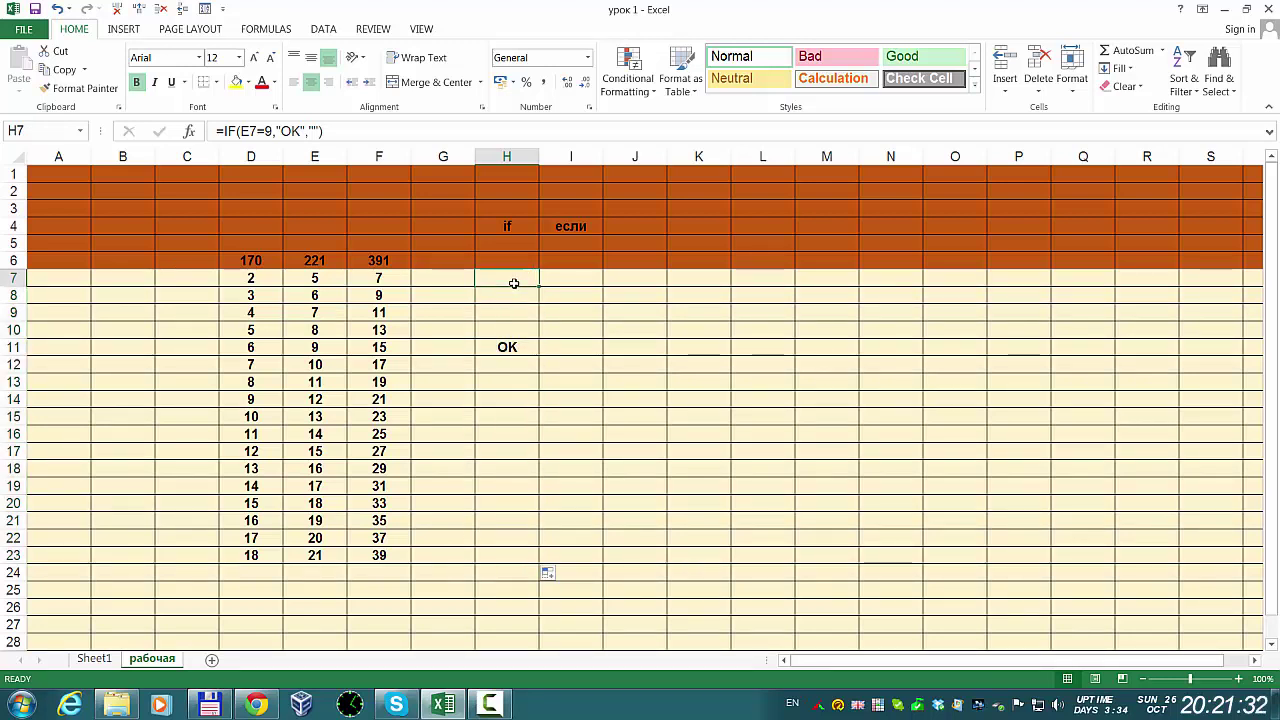
click(327, 345)
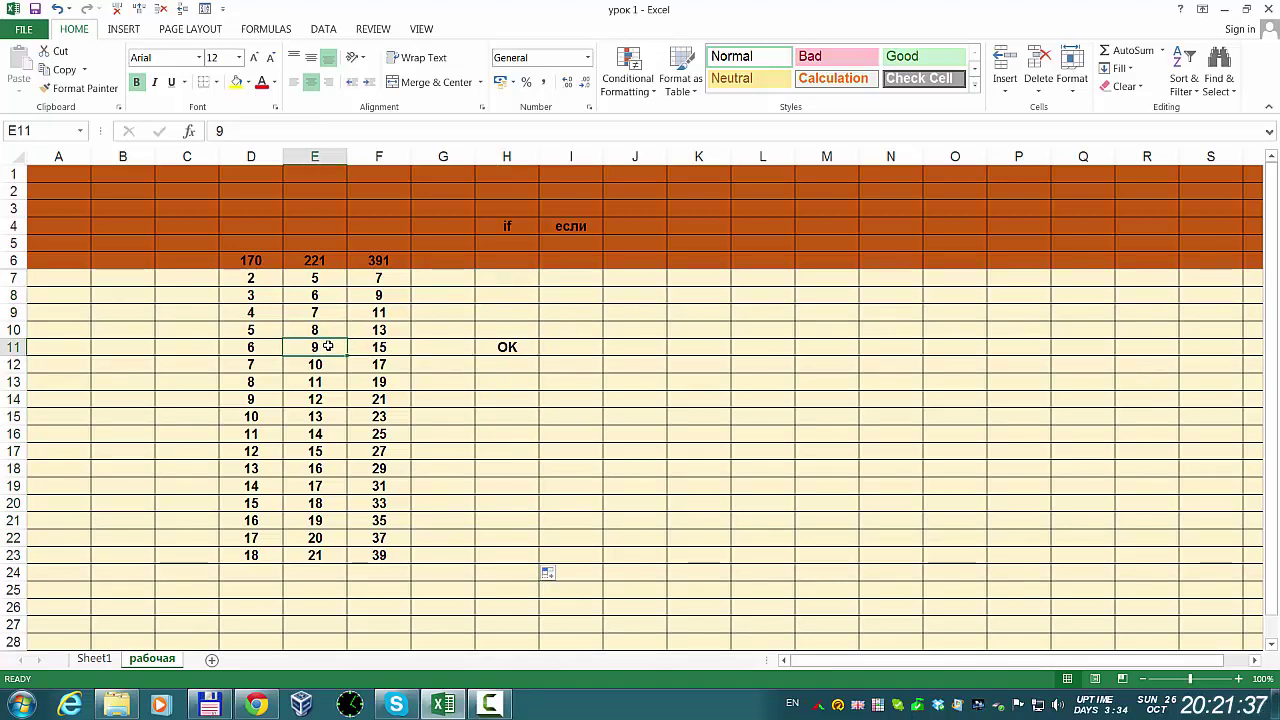
click(507, 347)
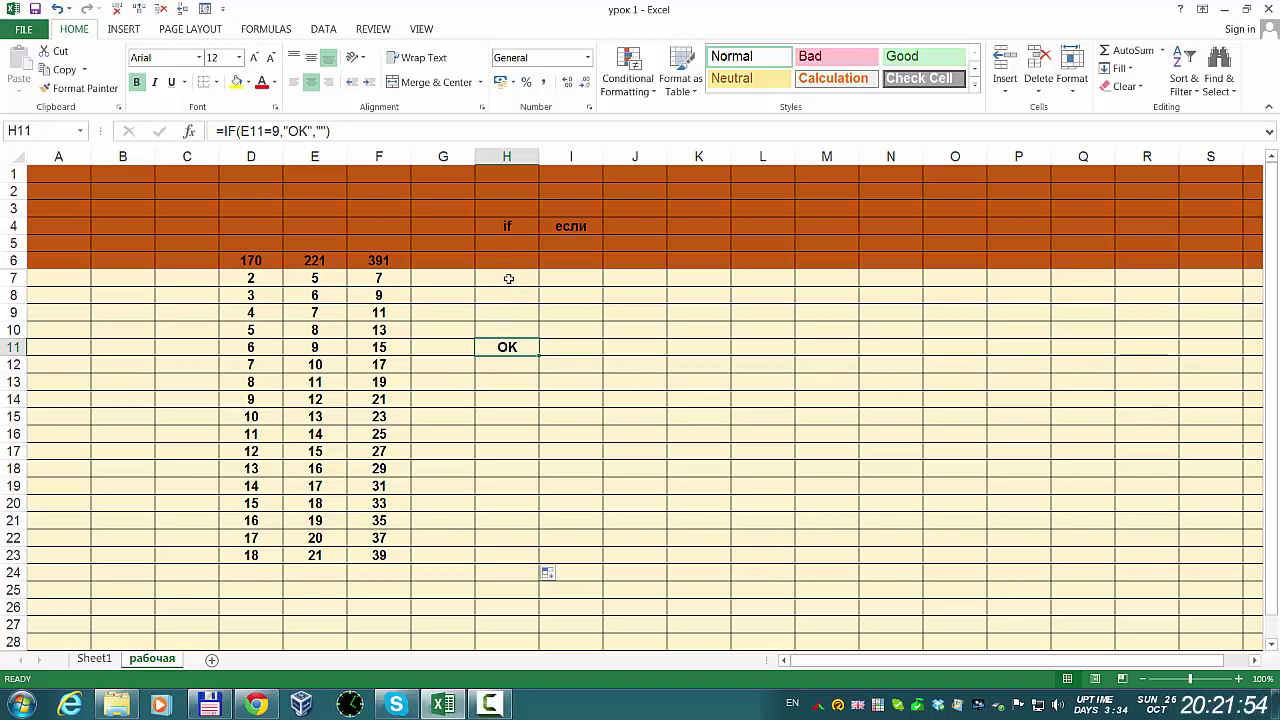
click(508, 279)
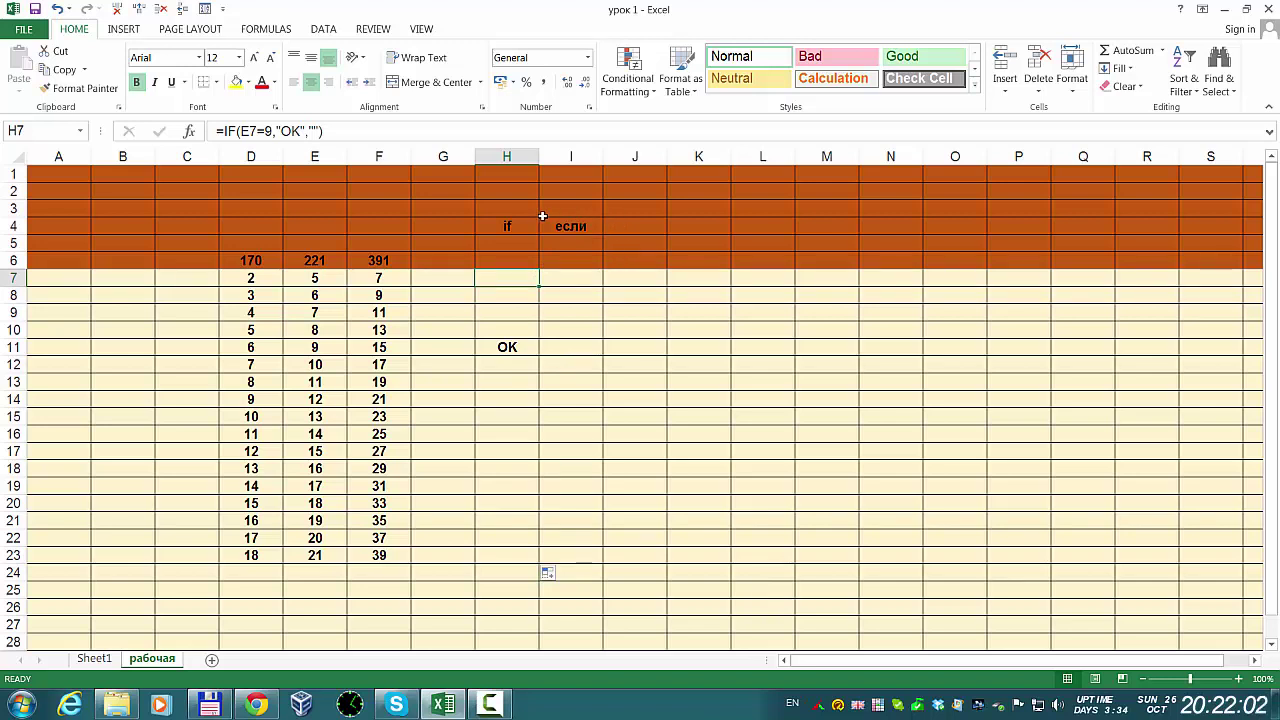
- Enter 'if' in H2 by mistake, then return to H2 to replace it
click(511, 190)
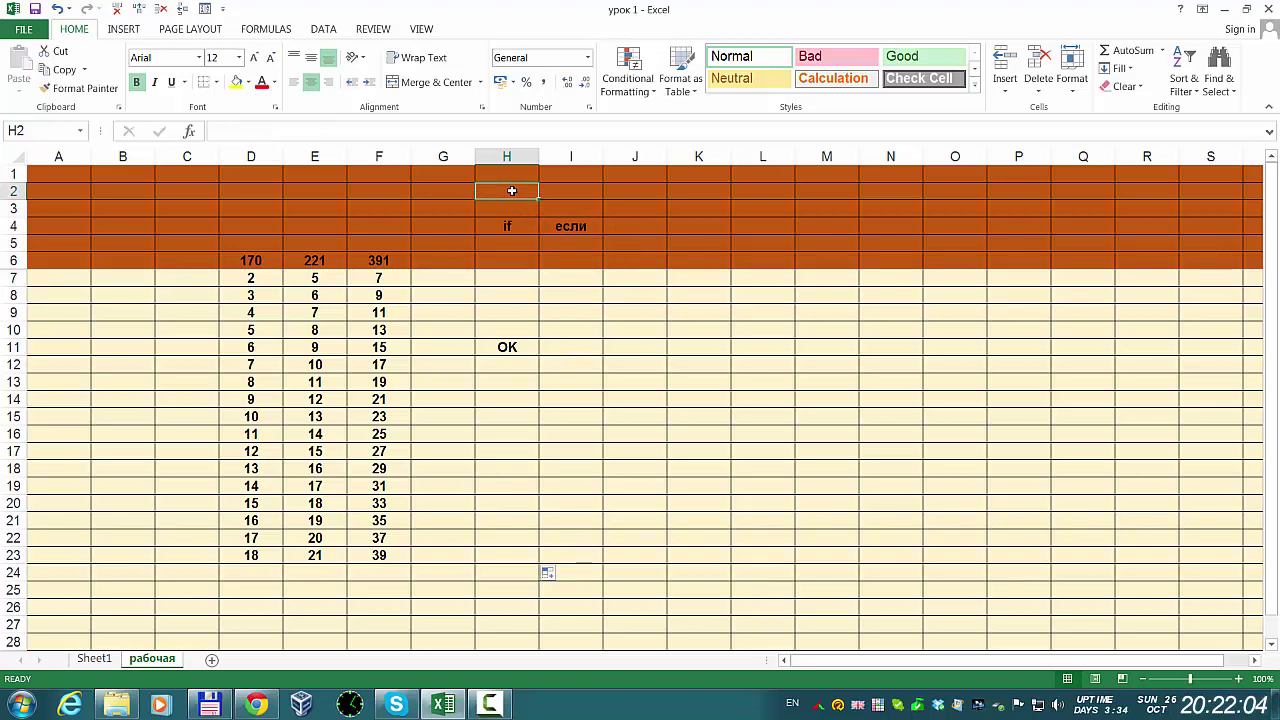
text(if)
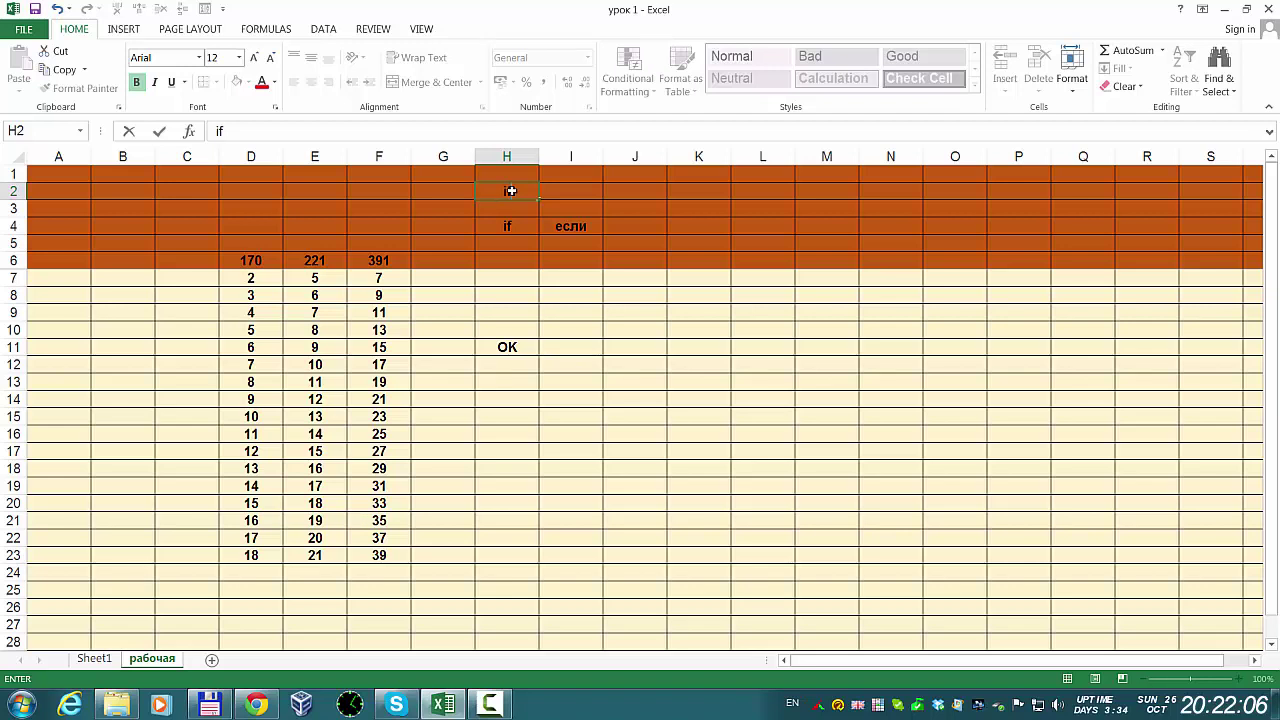
key(Return)
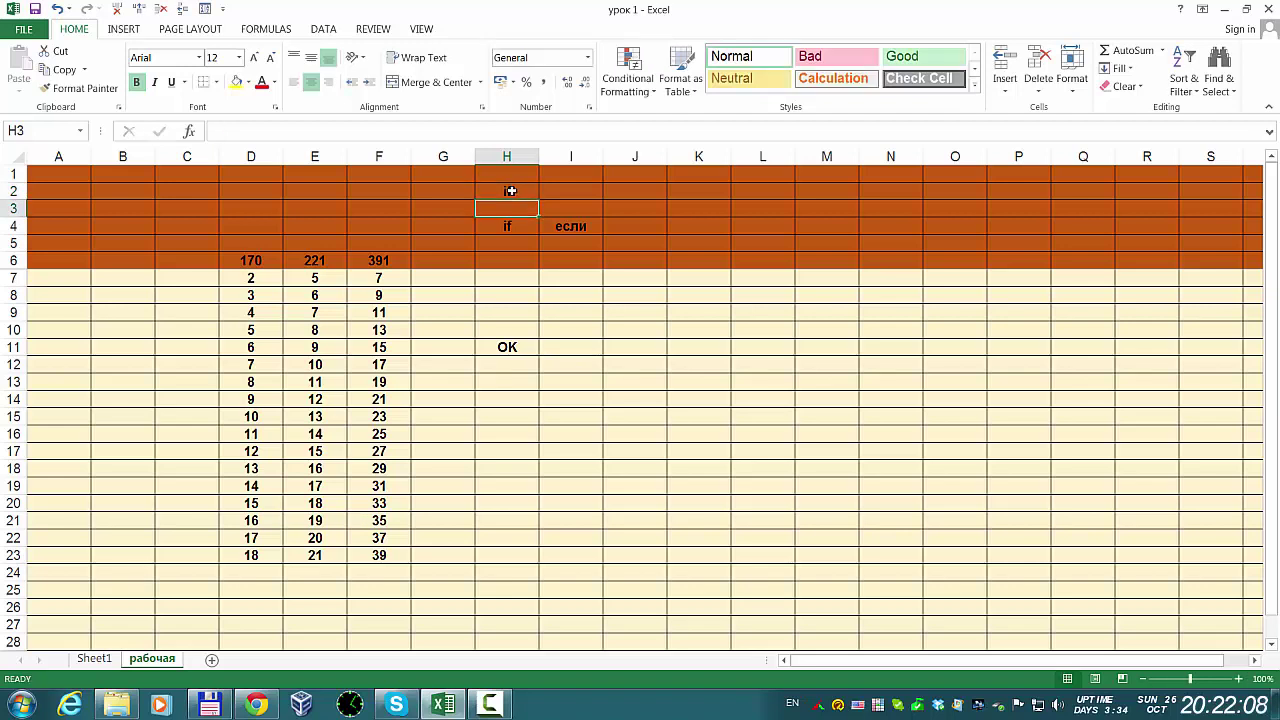
key(Right)
key(Up)
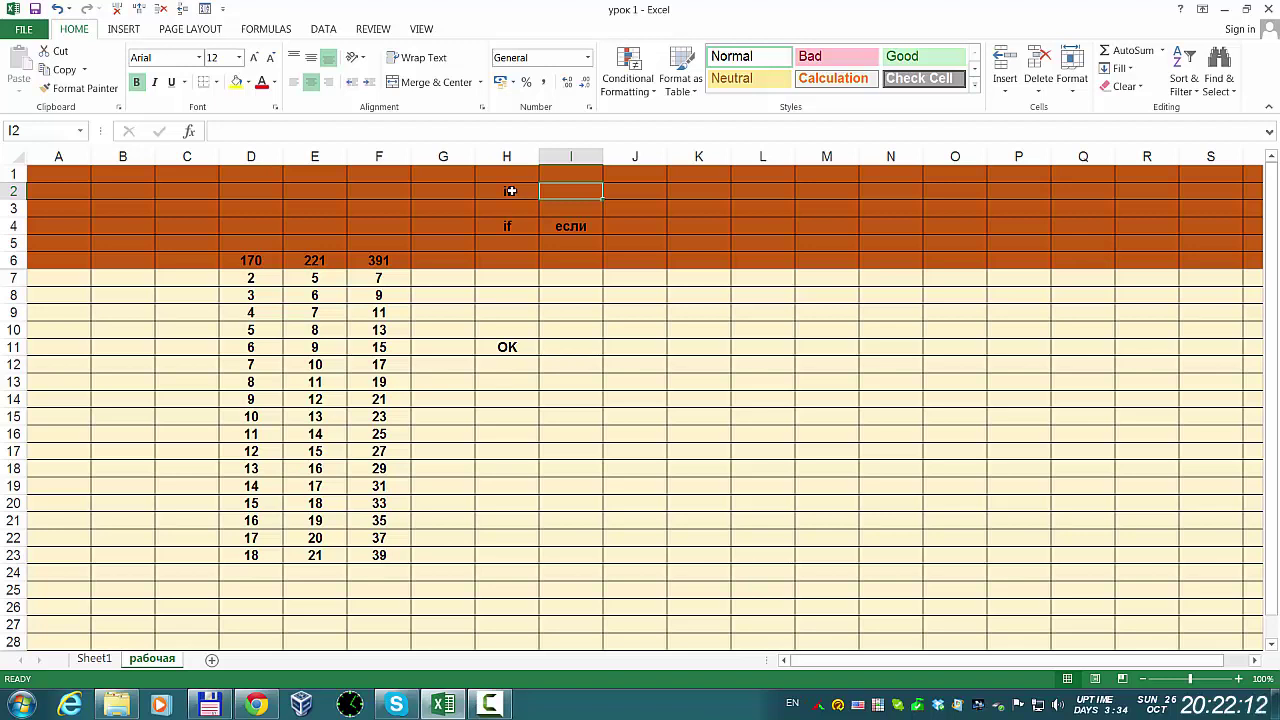
key(Left)
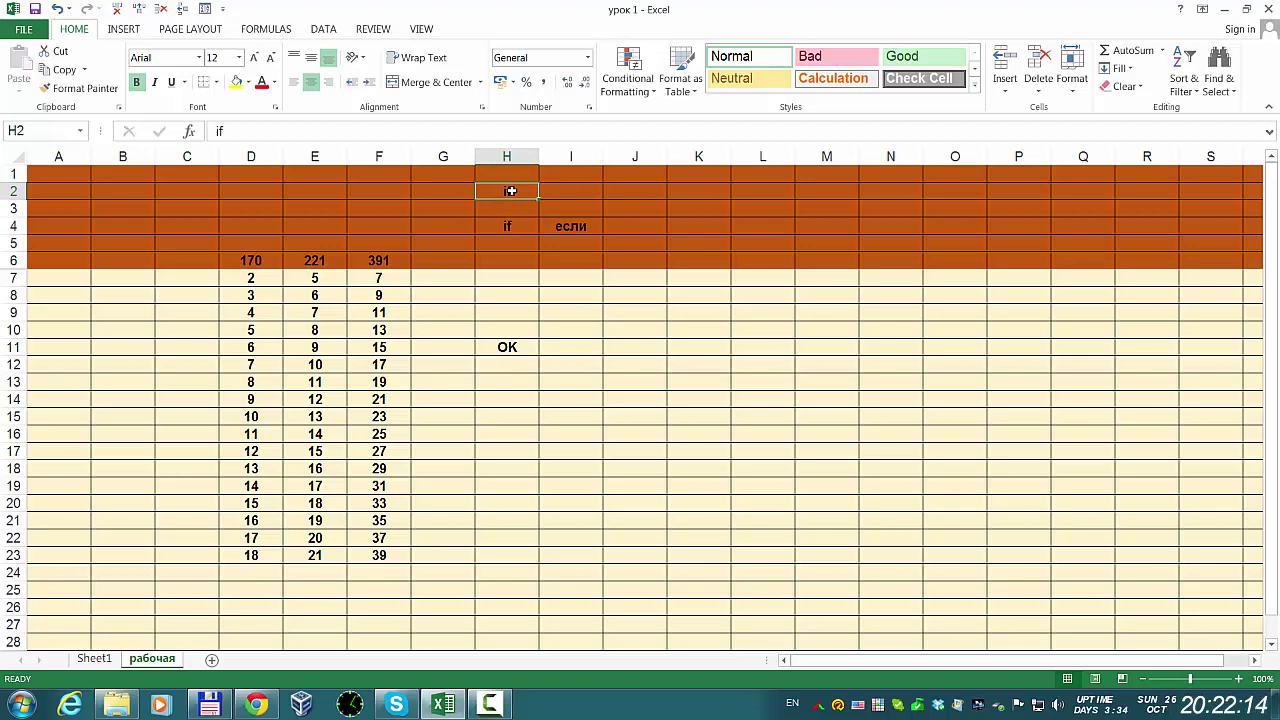
- Put 'or' in H2 and its Russian equivalent 'или' in I2
text(or)
key(Return)
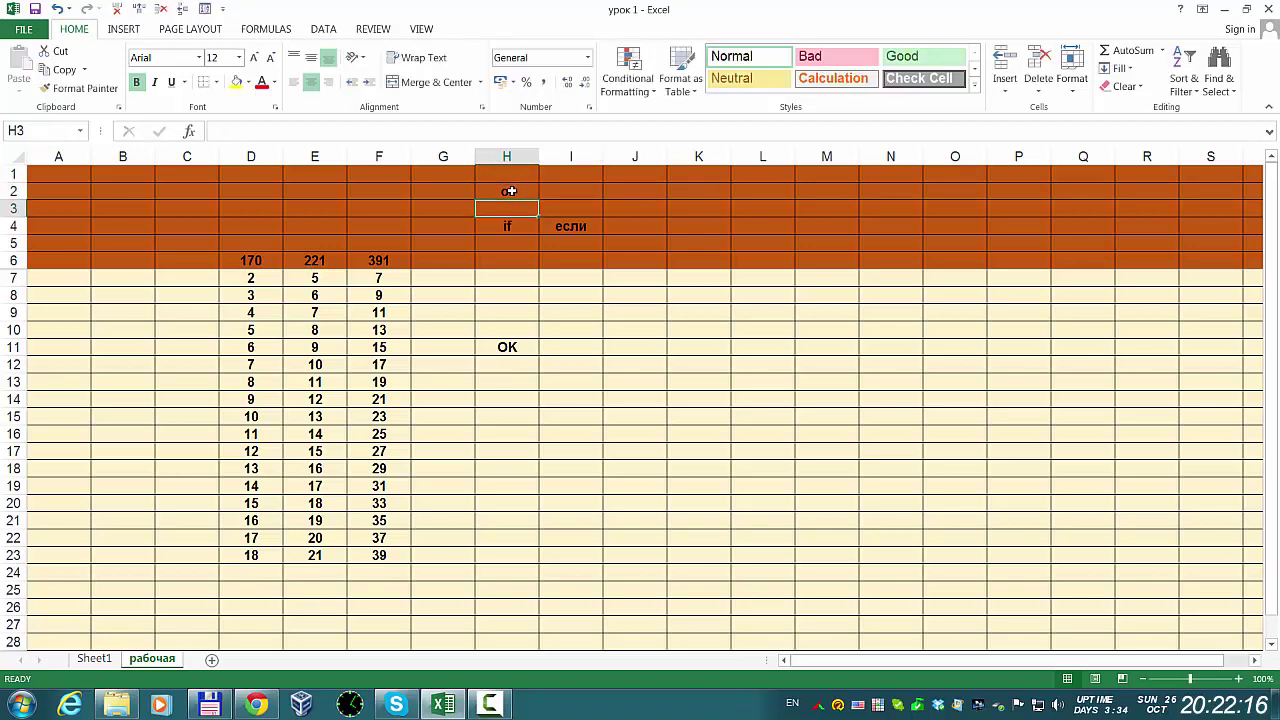
key(Right)
key(Up)
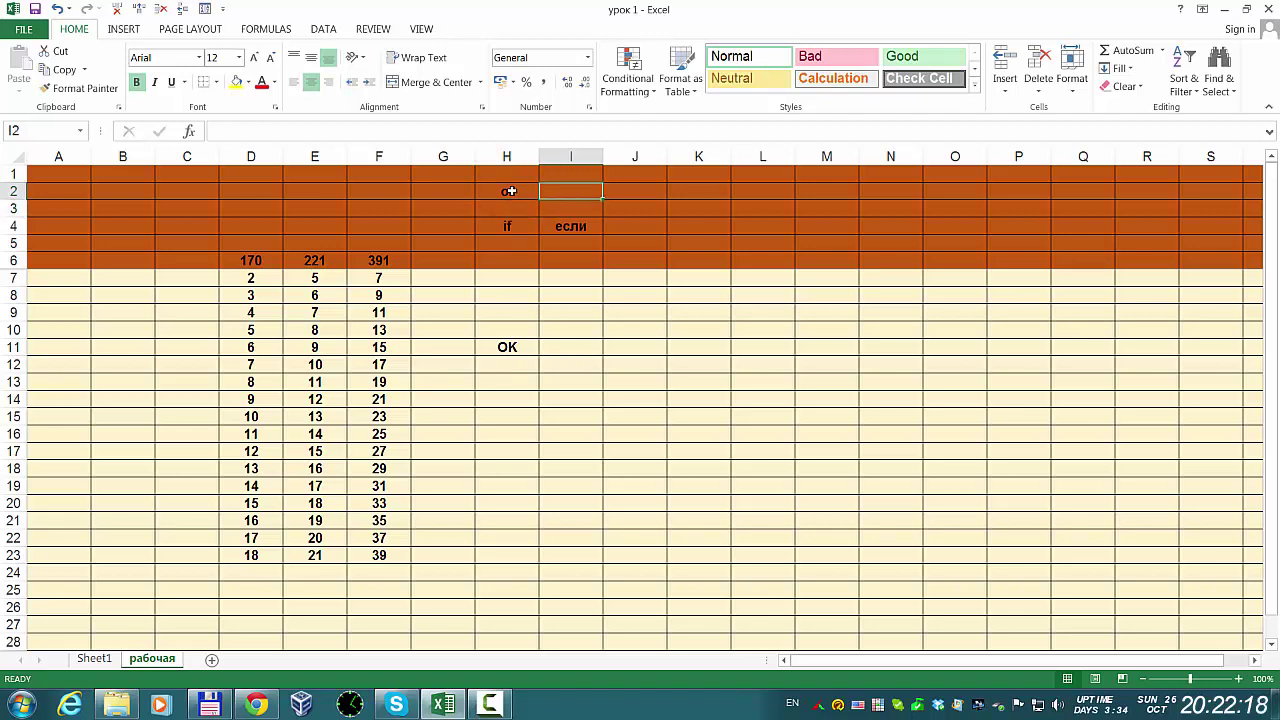
text(bkb)
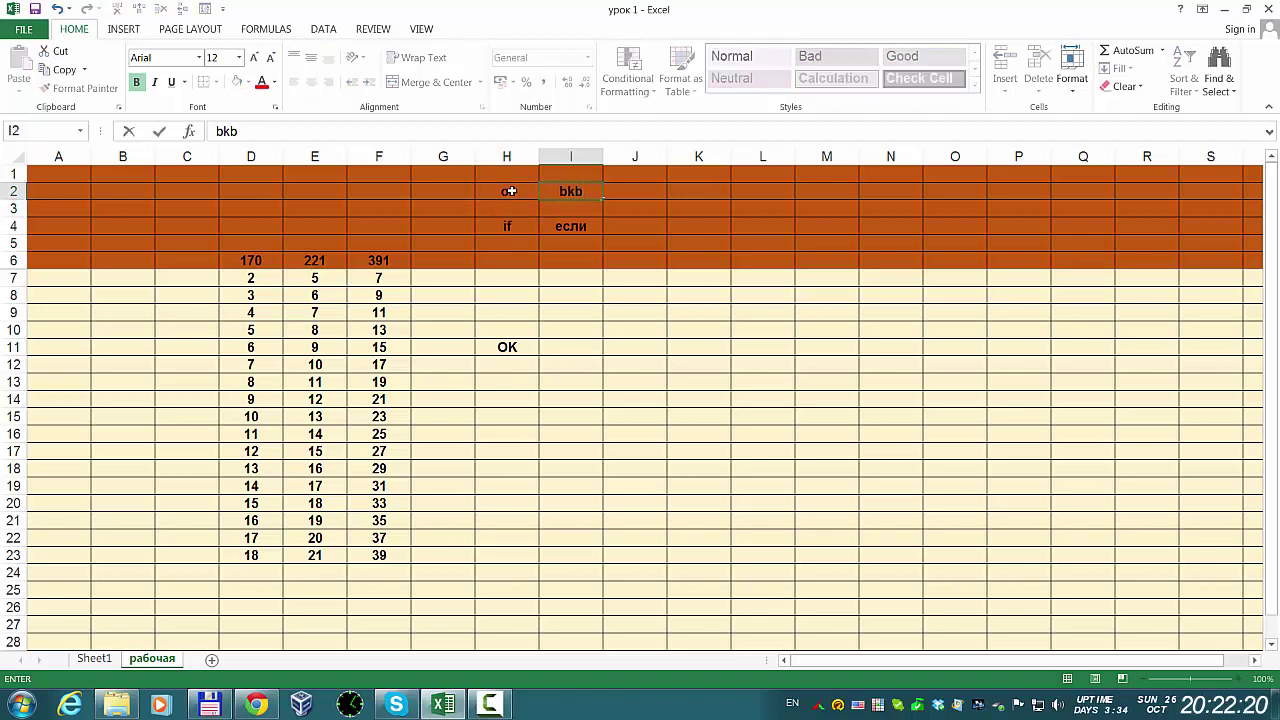
key(Return)
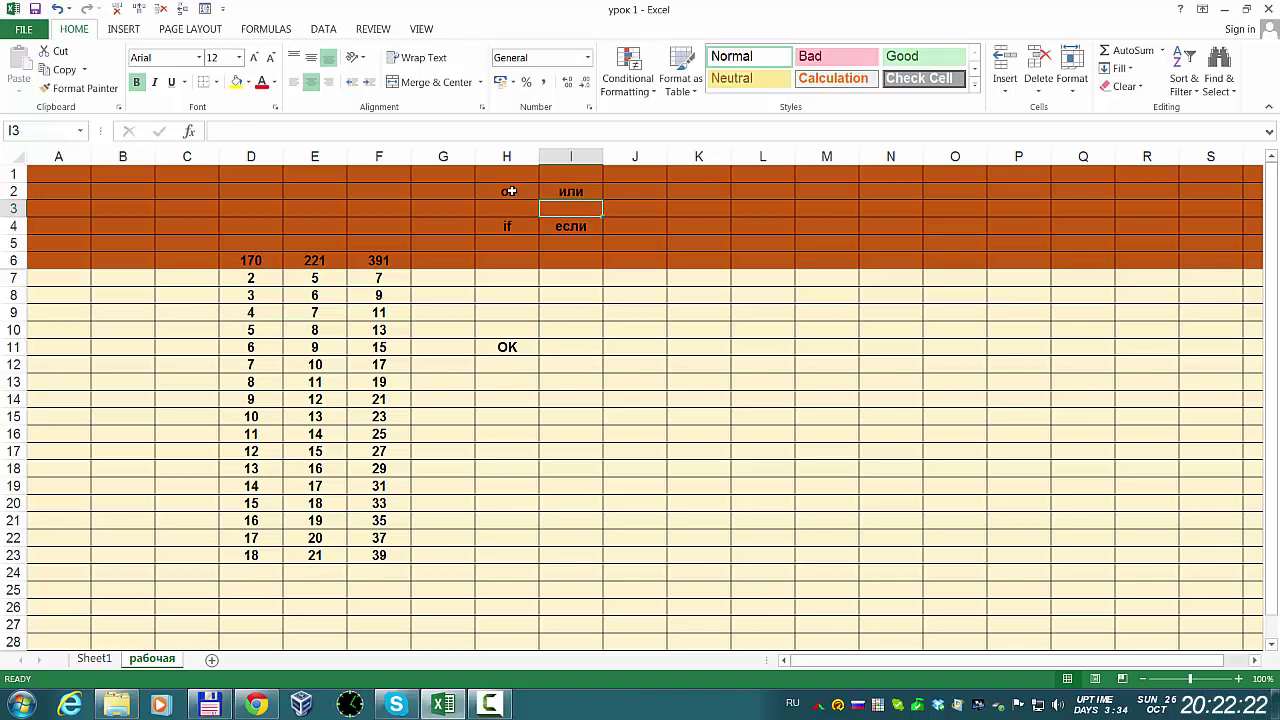
click(507, 281)
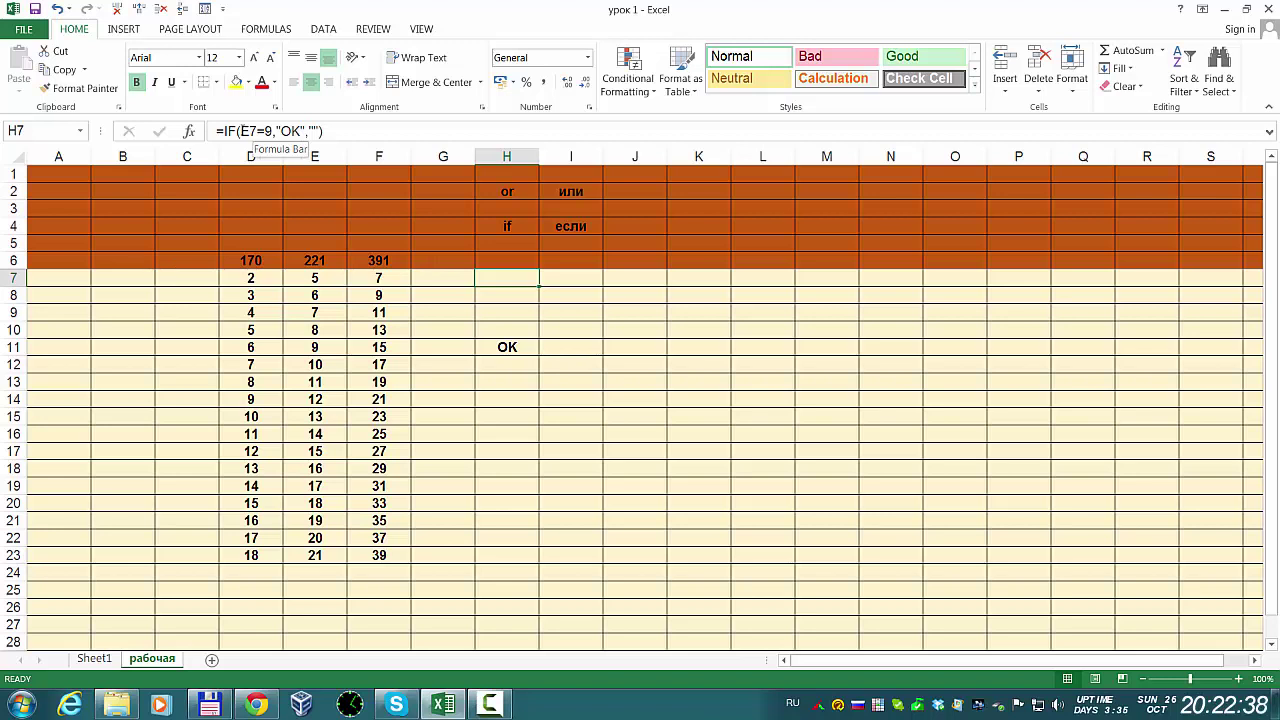
- Start the OR test in the formula by typing 'or(' in the English layout
click(276, 131)
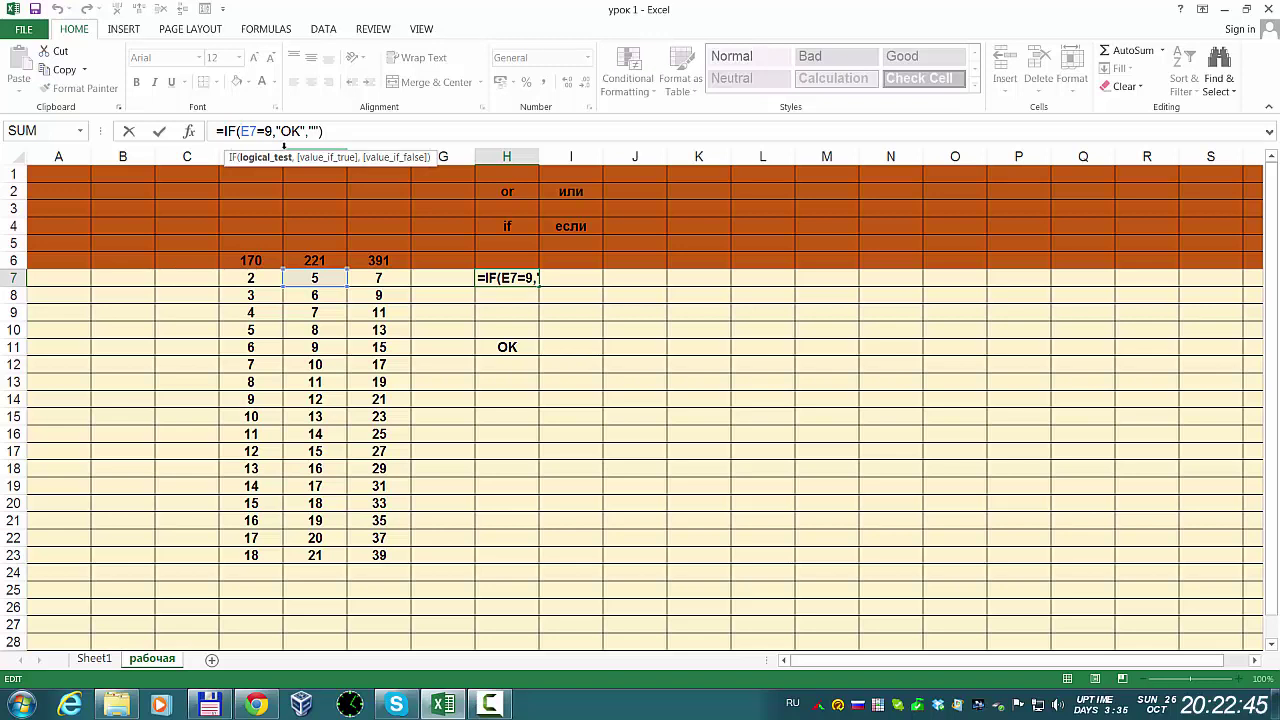
text(щ)
key(BackSpace)
key(alt+shift)
text(or)
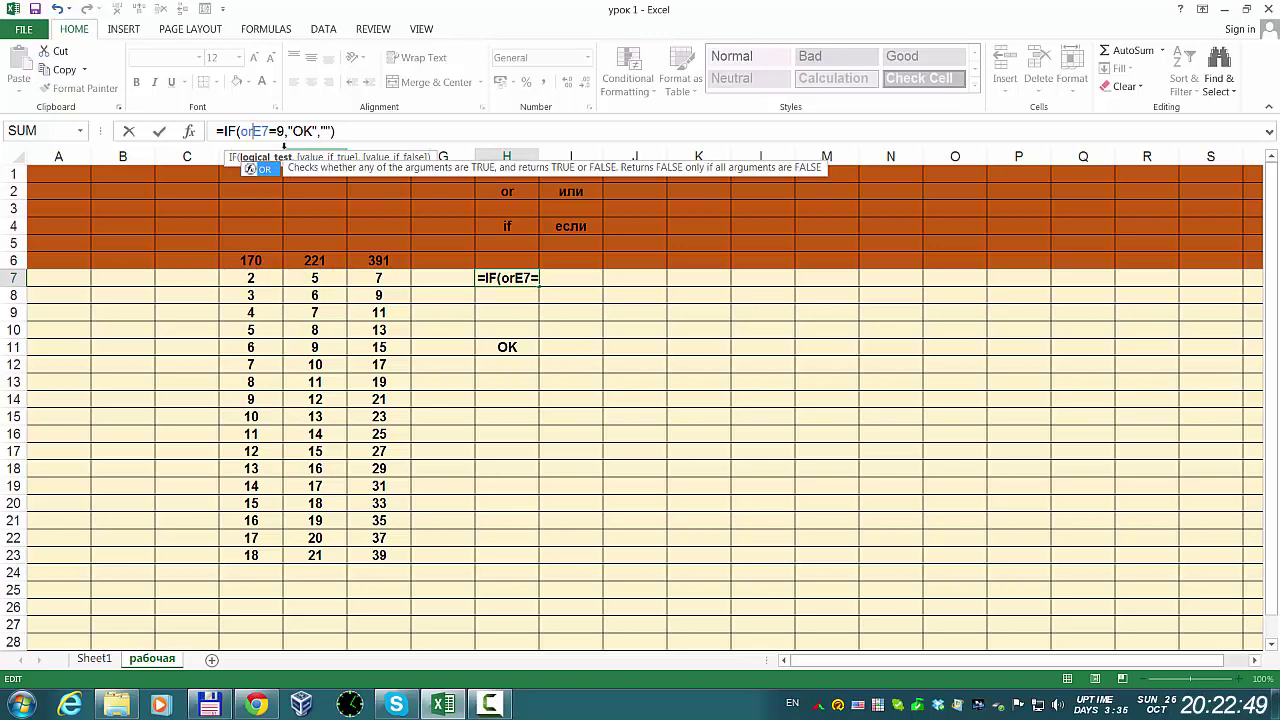
text(()
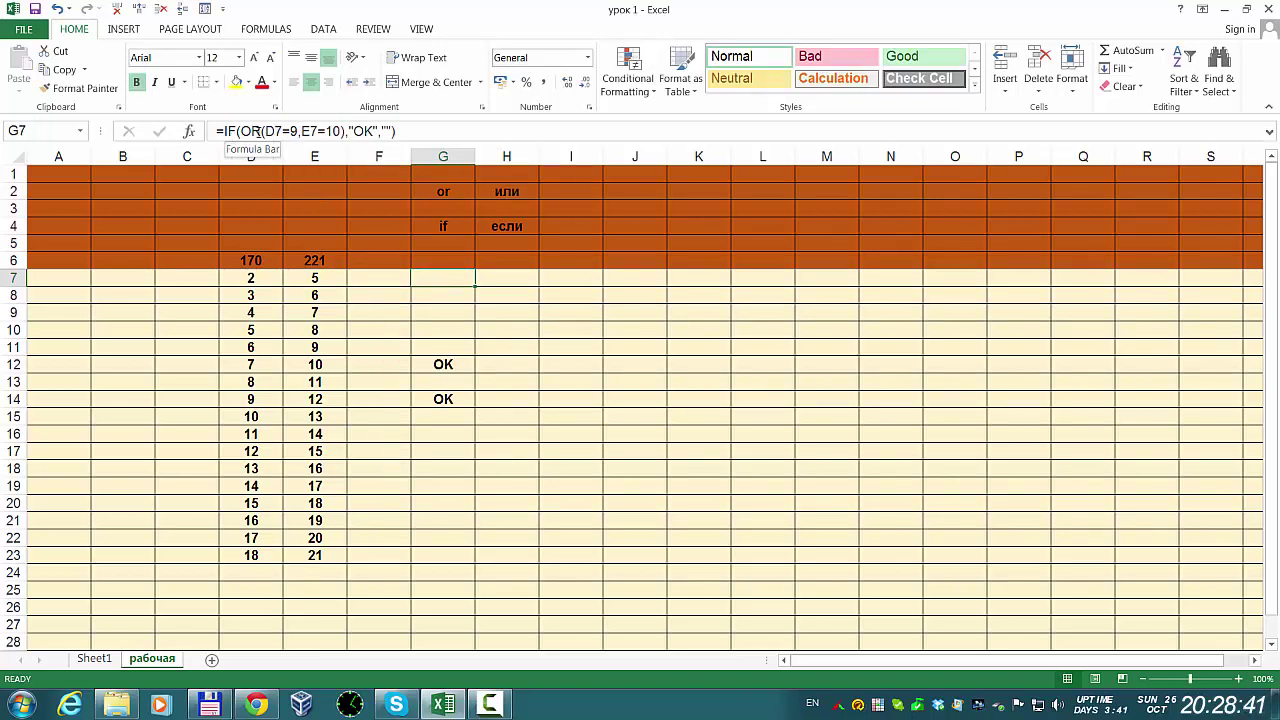
- Check the OK results in G12 and G14 against their source values, E12 = 10 and D14 = 9
click(265, 279)
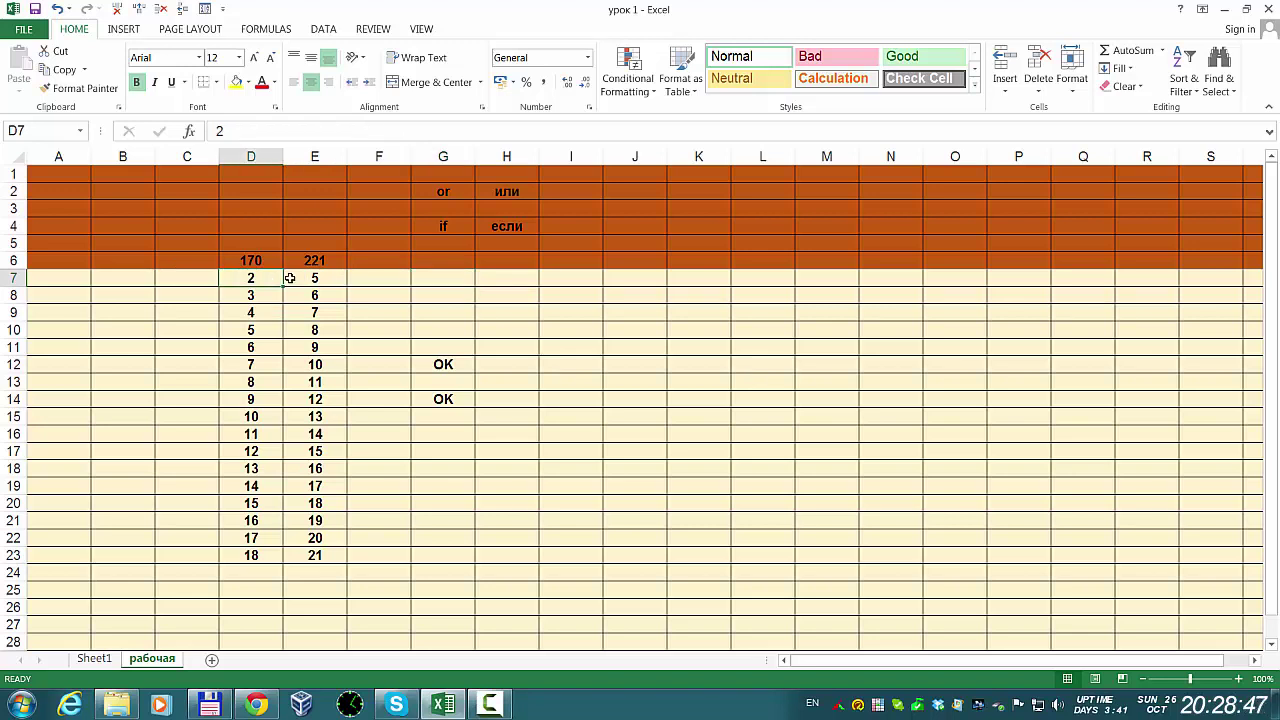
click(454, 277)
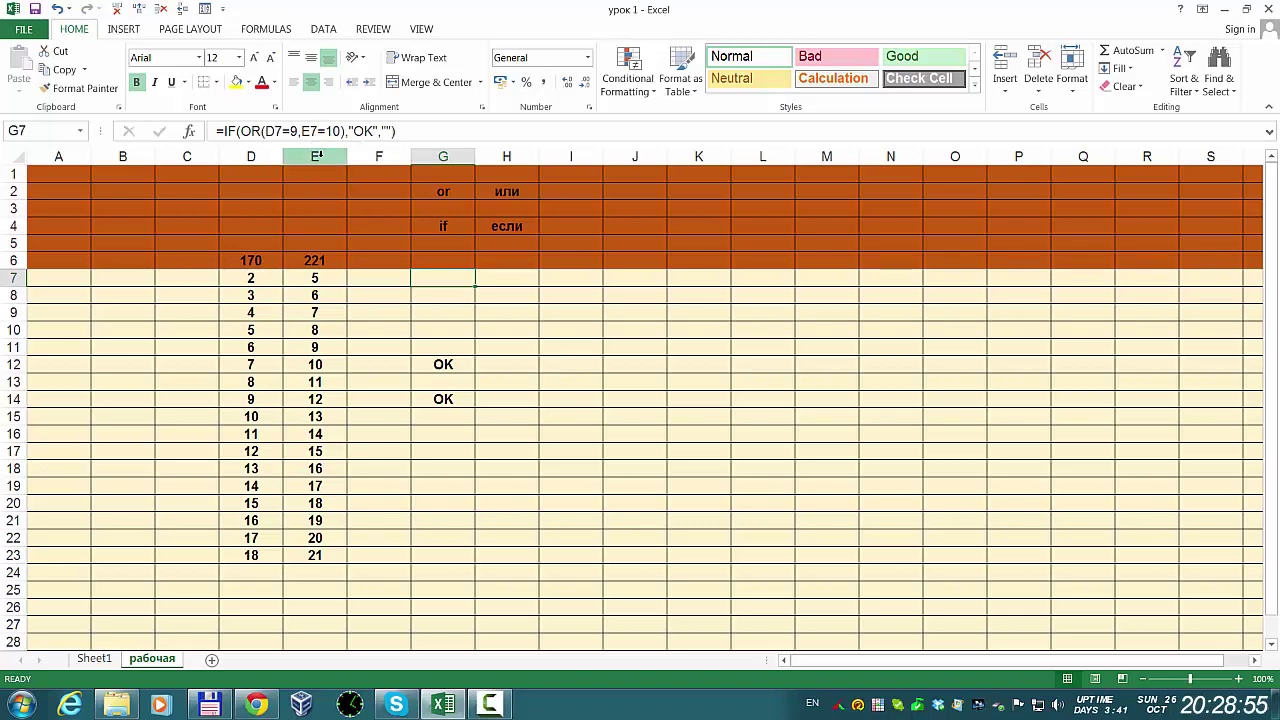
click(316, 156)
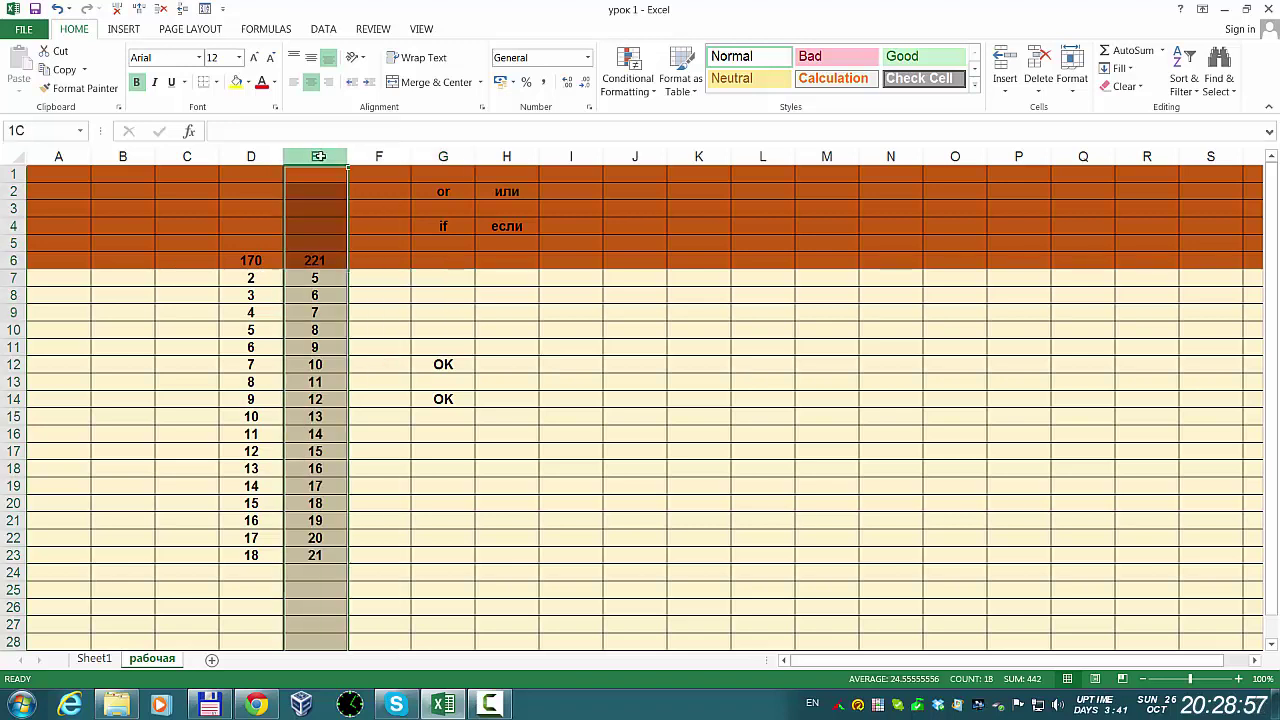
click(458, 279)
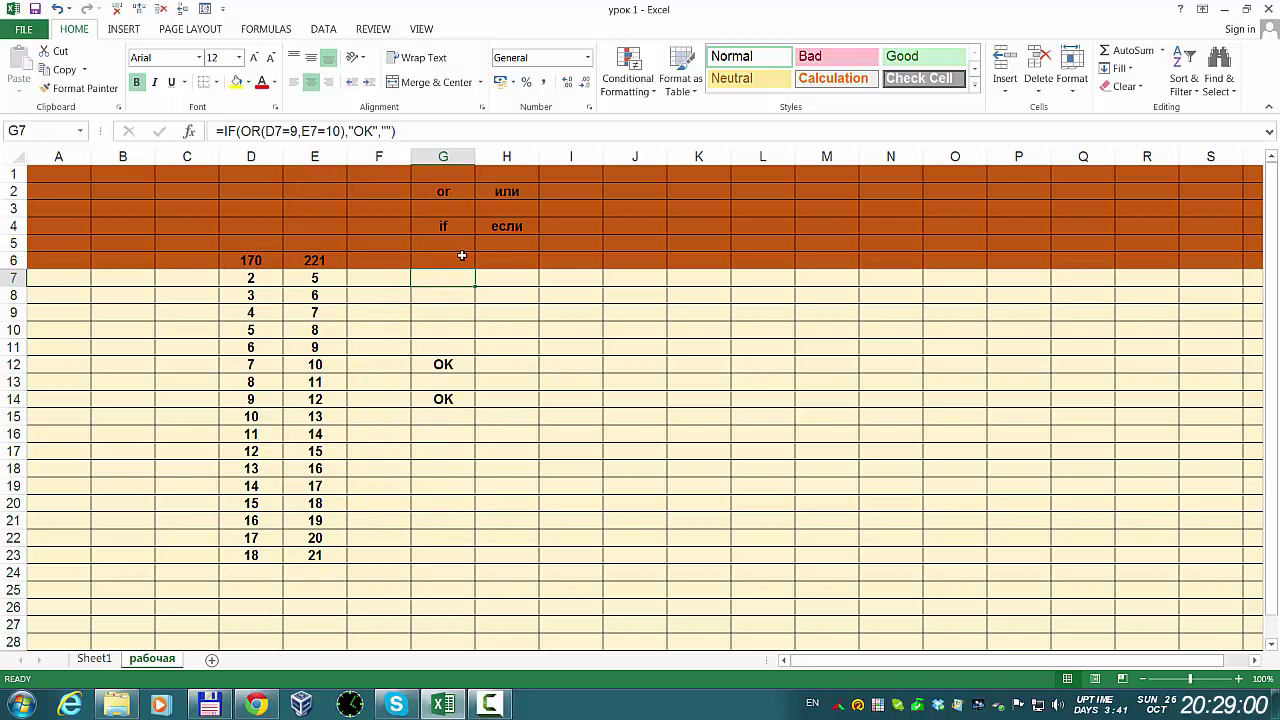
click(446, 365)
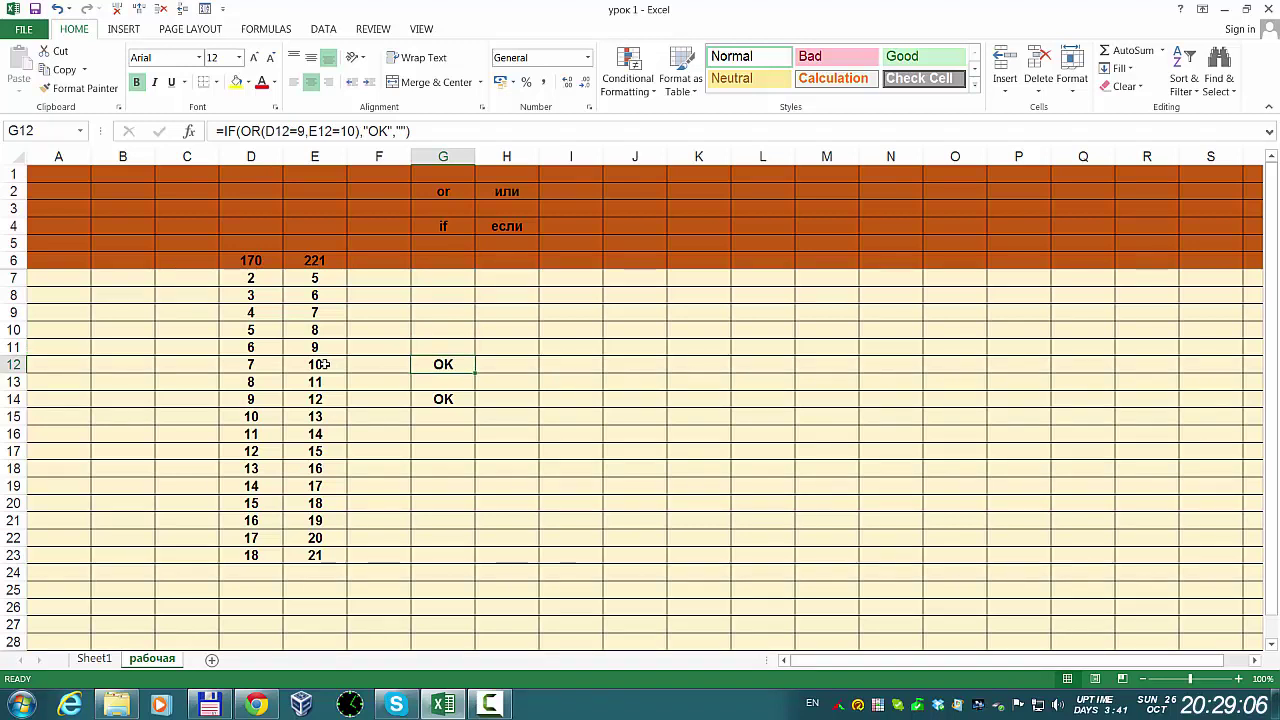
click(315, 157)
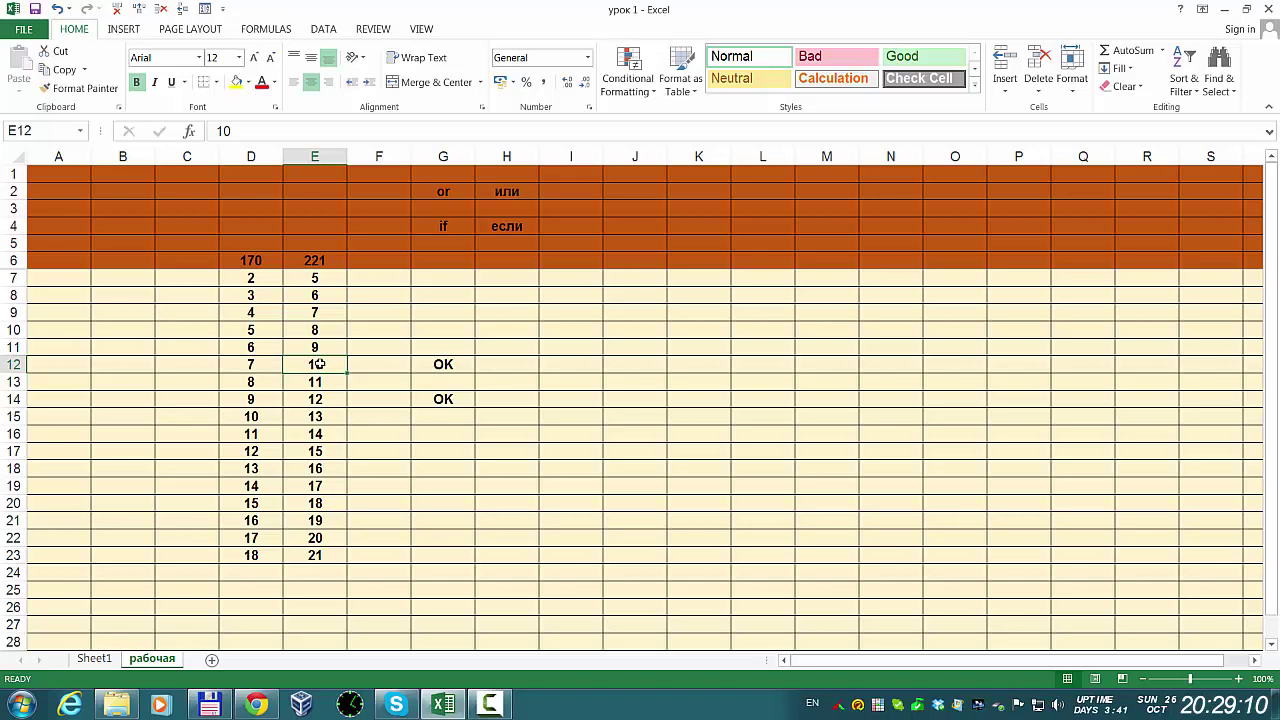
click(442, 400)
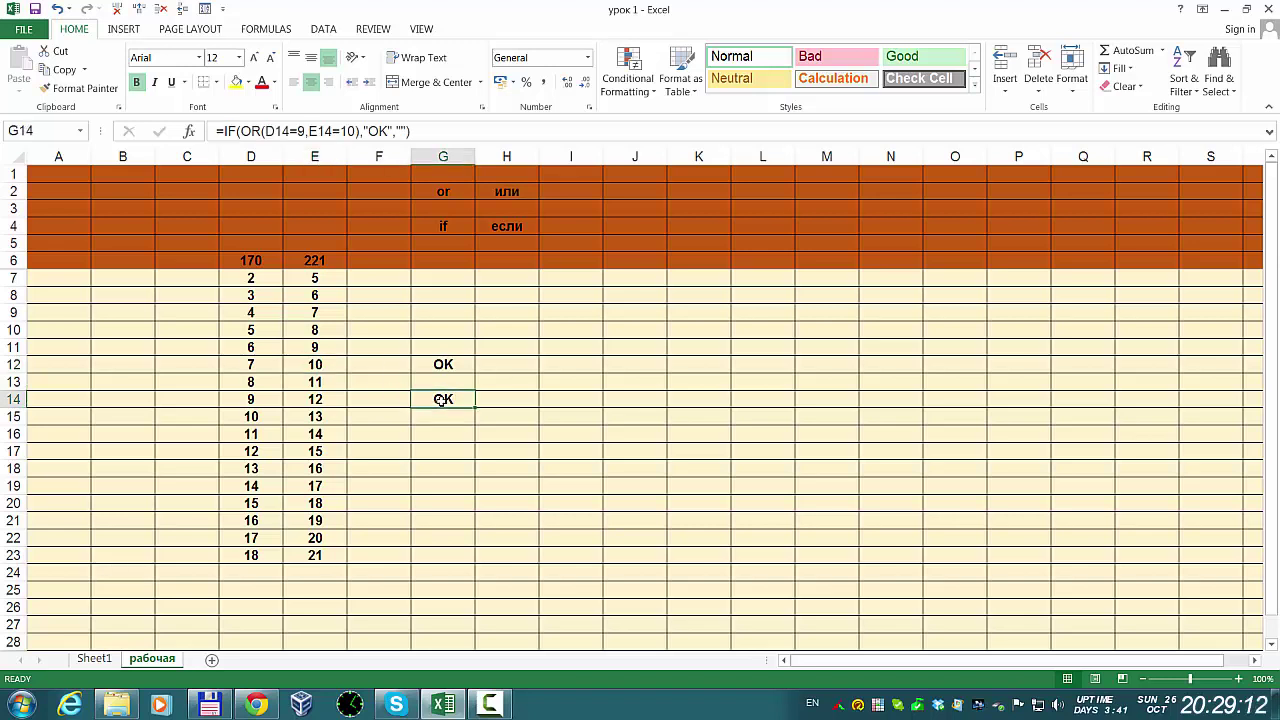
click(258, 400)
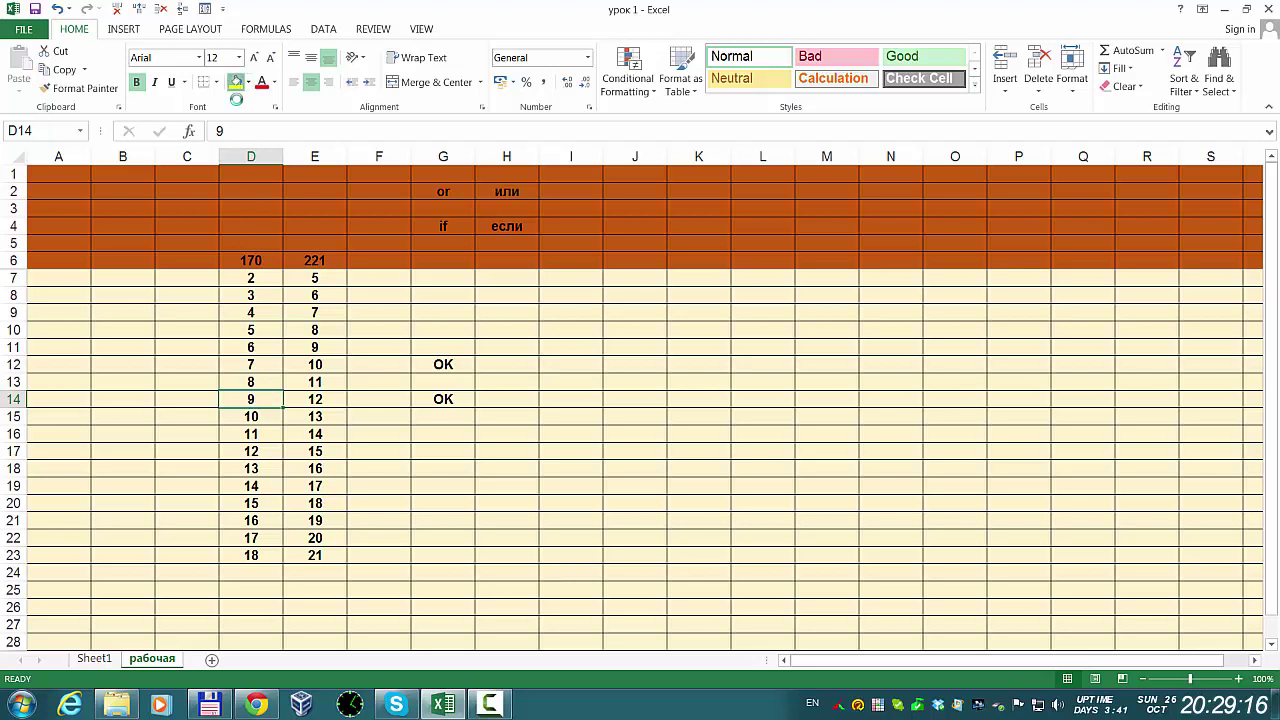
- Give D14 (9) and E12 (10) a yellow fill
click(236, 84)
click(324, 362)
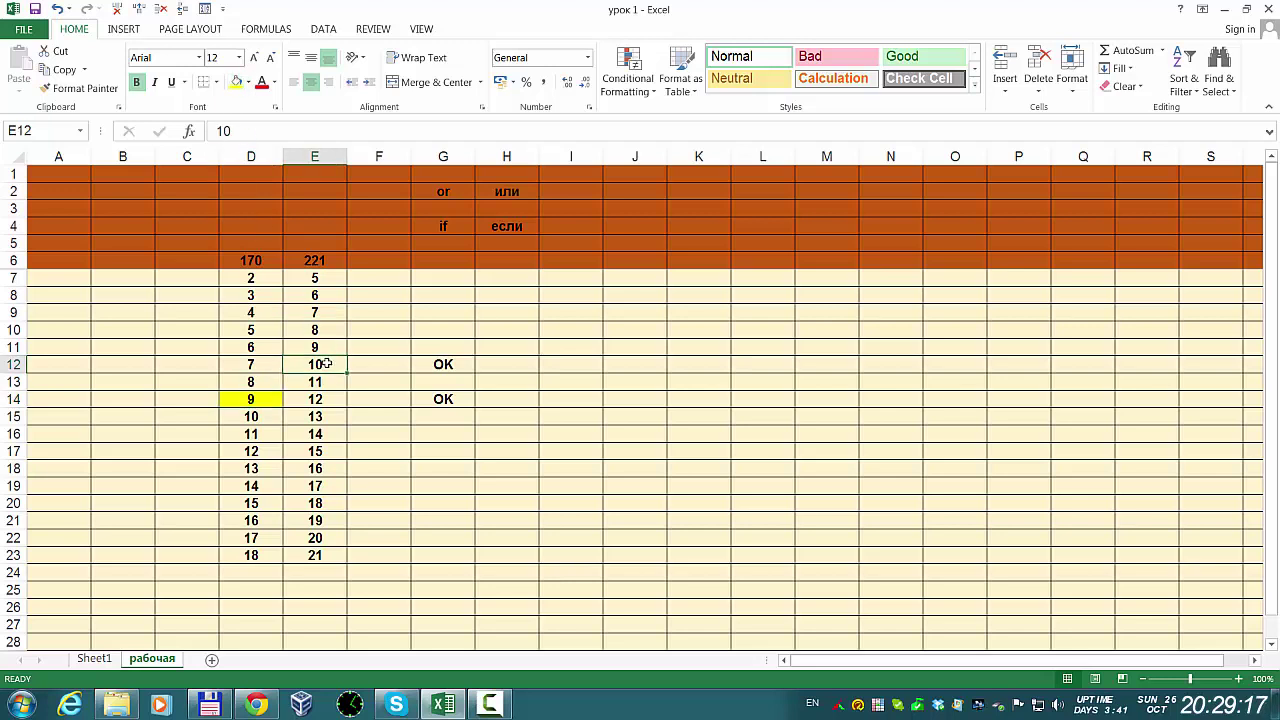
click(238, 84)
click(443, 156)
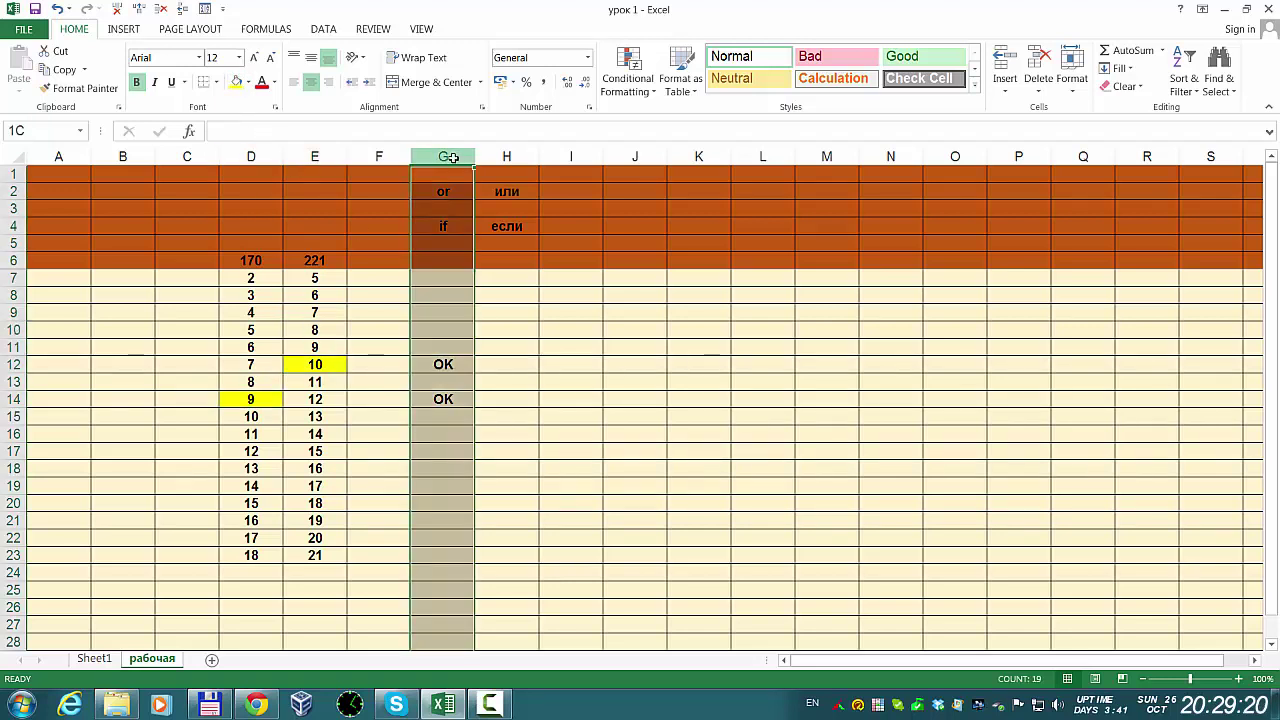
click(454, 278)
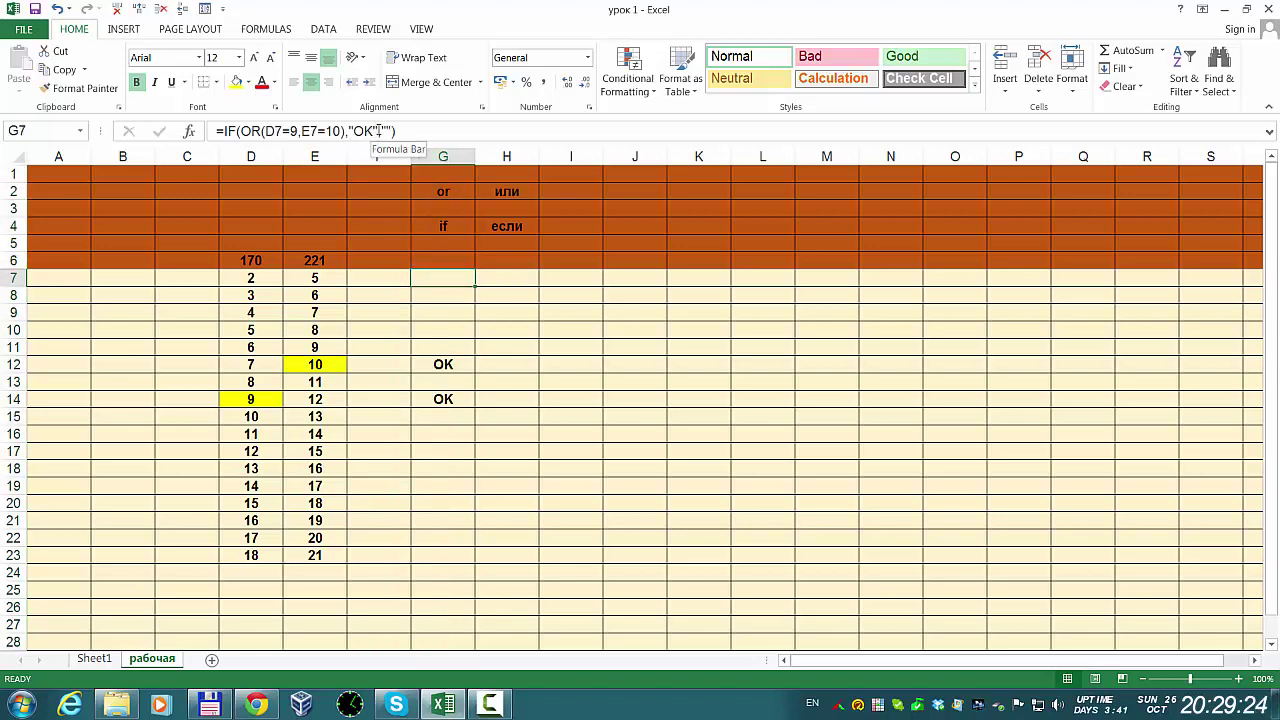
- Change G7's true result from "OK" to 5
click(376, 130)
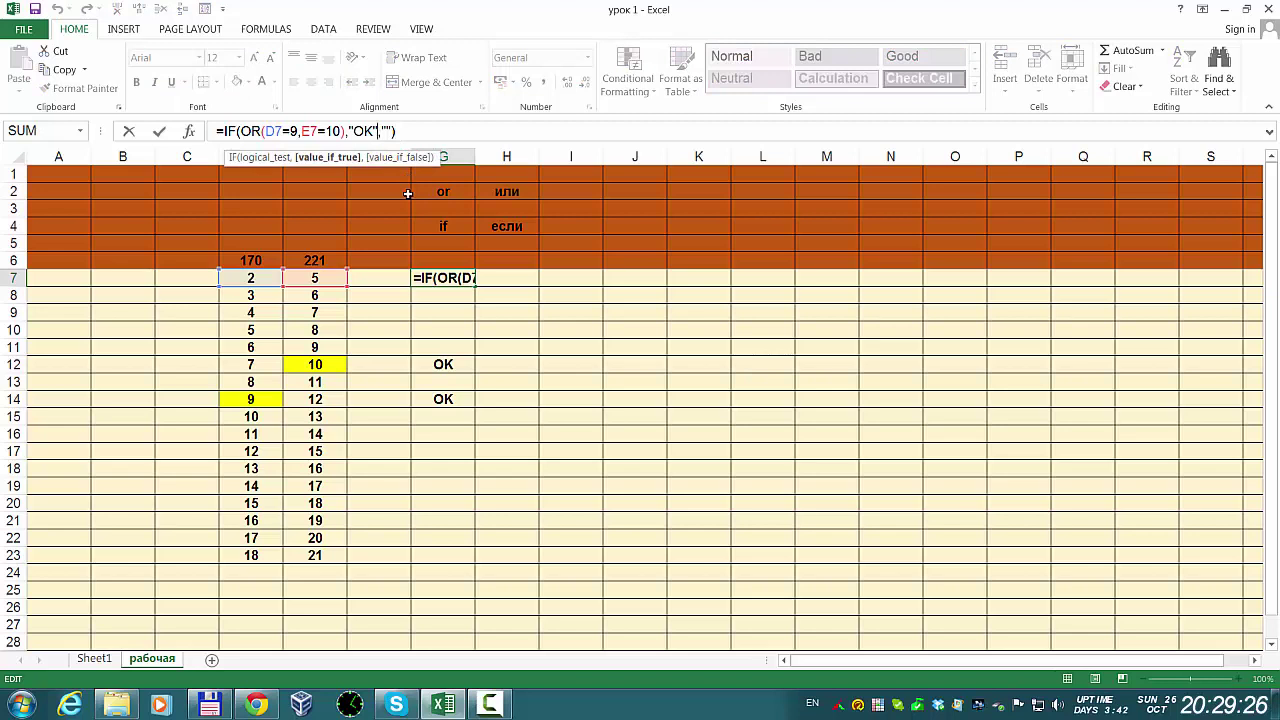
key(BackSpace)
key(BackSpace)
key(BackSpace)
key(BackSpace)
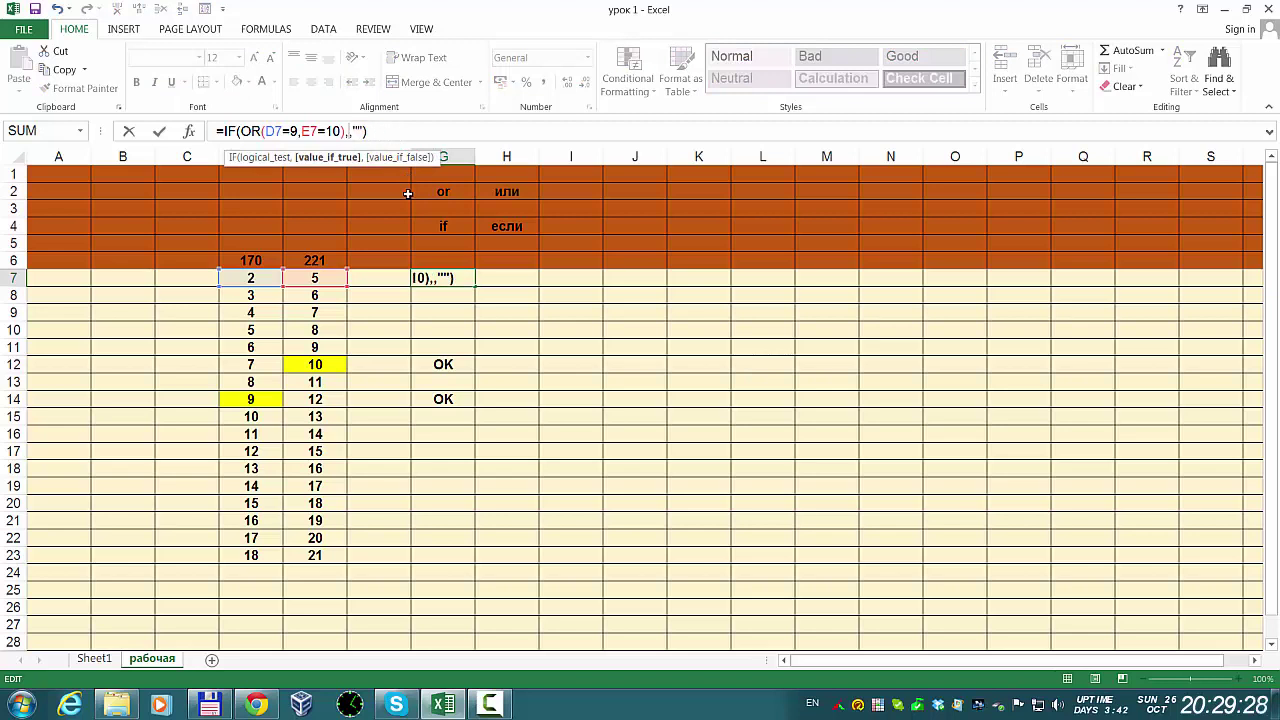
text(5)
key(Return)
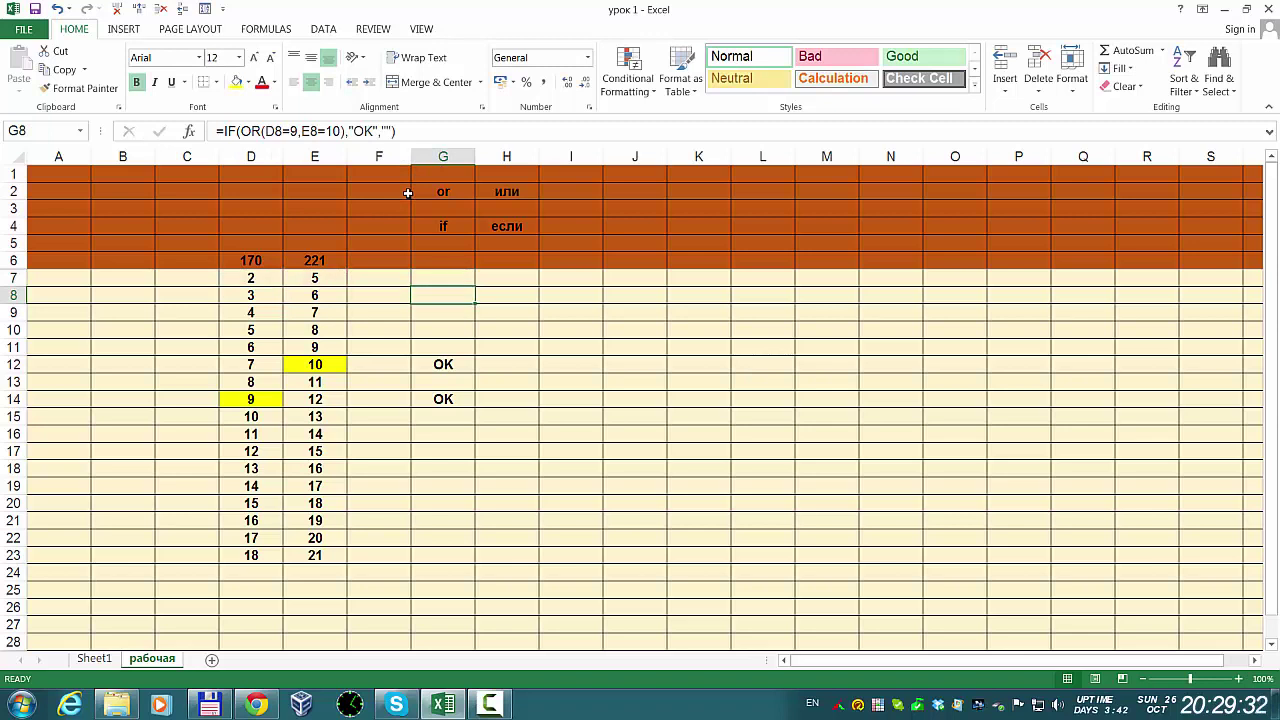
- Fill G7's formula down to G22, then undo it so G12 and G14 show OK again
click(440, 278)
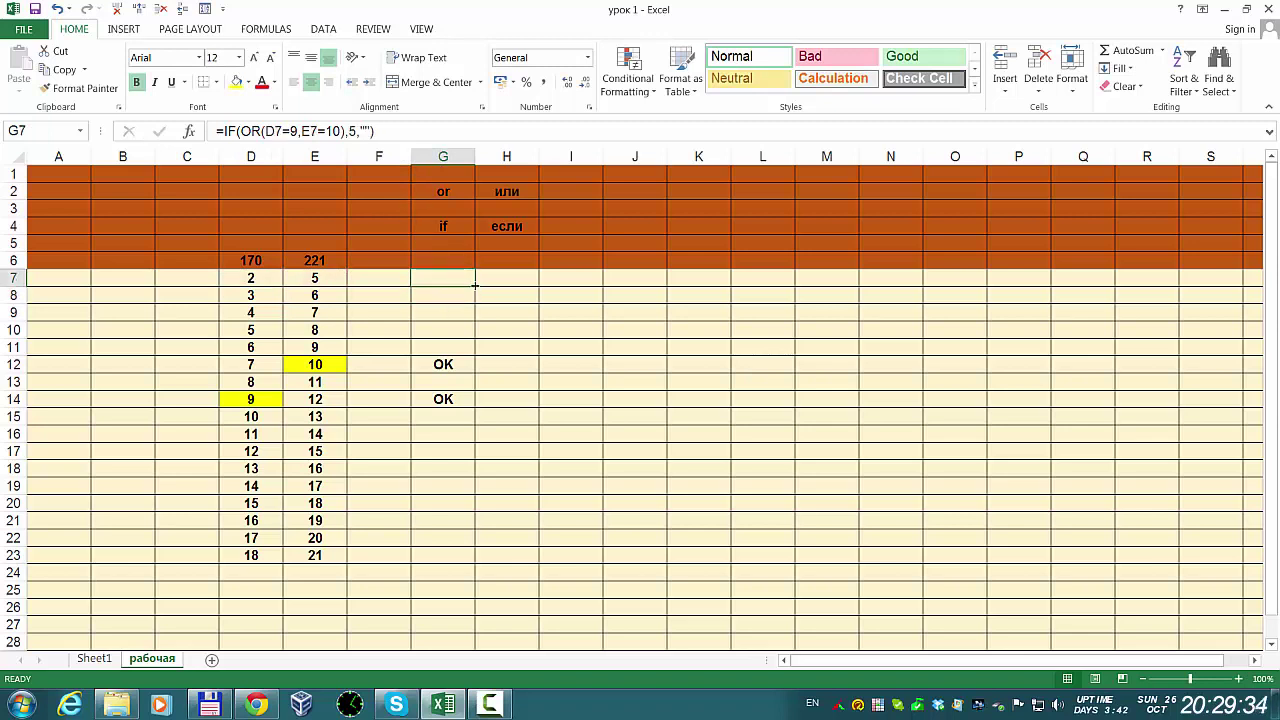
drag(475, 288, 466, 563)
click(453, 596)
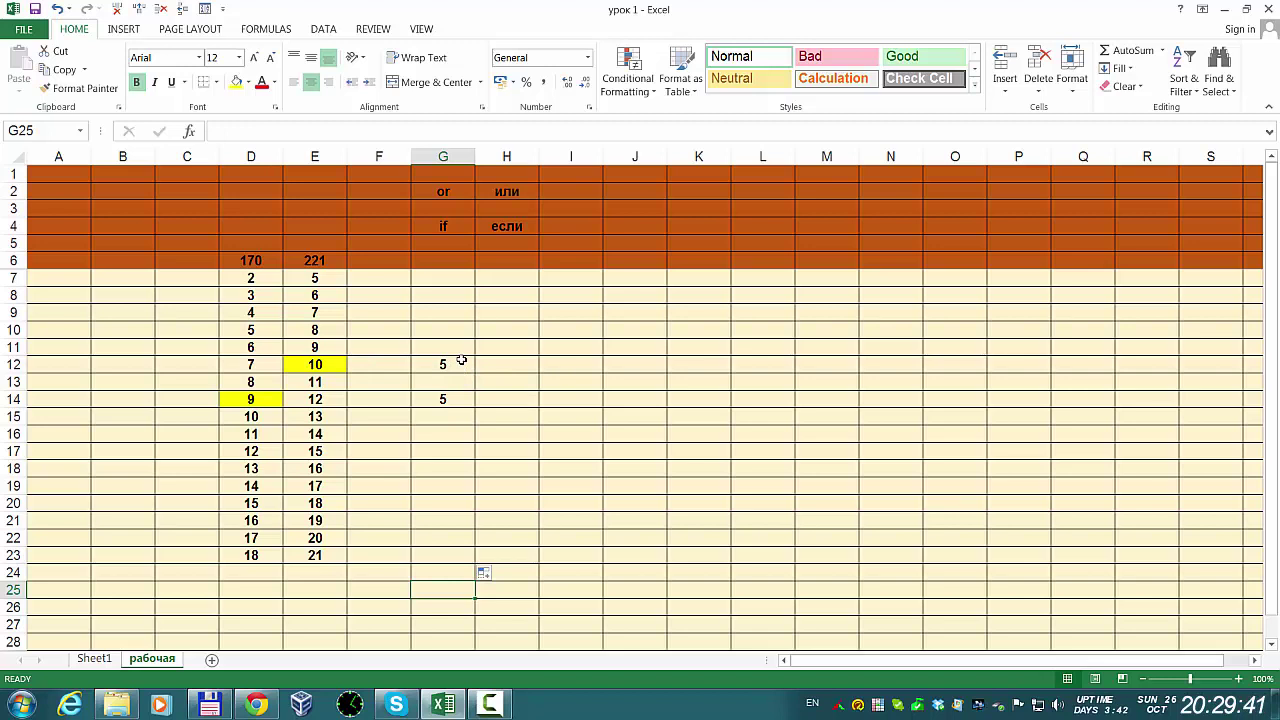
click(461, 361)
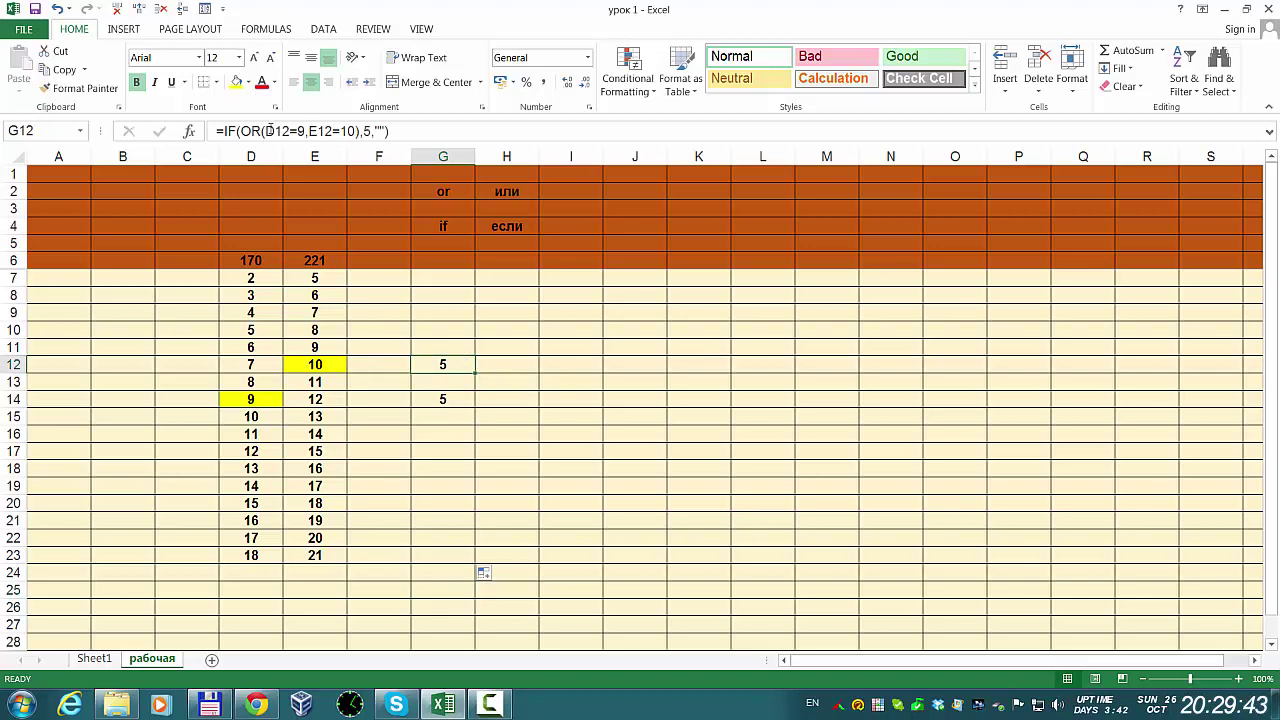
click(57, 8)
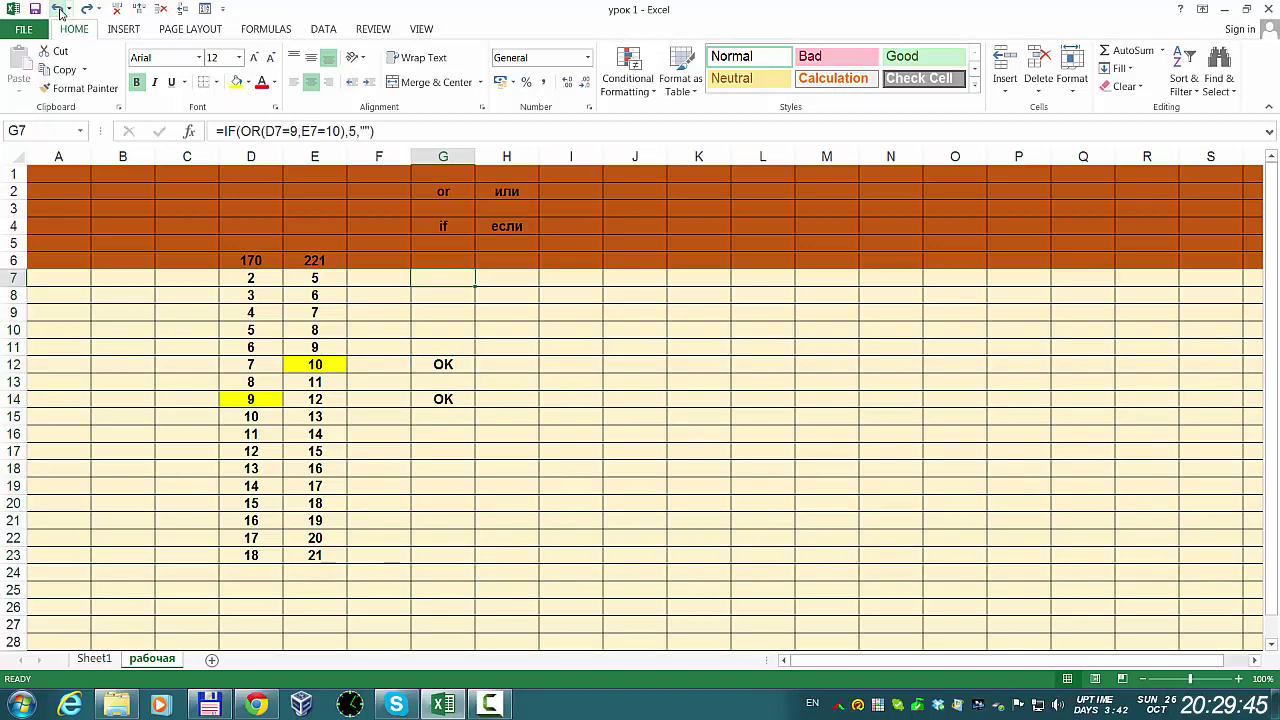
click(443, 364)
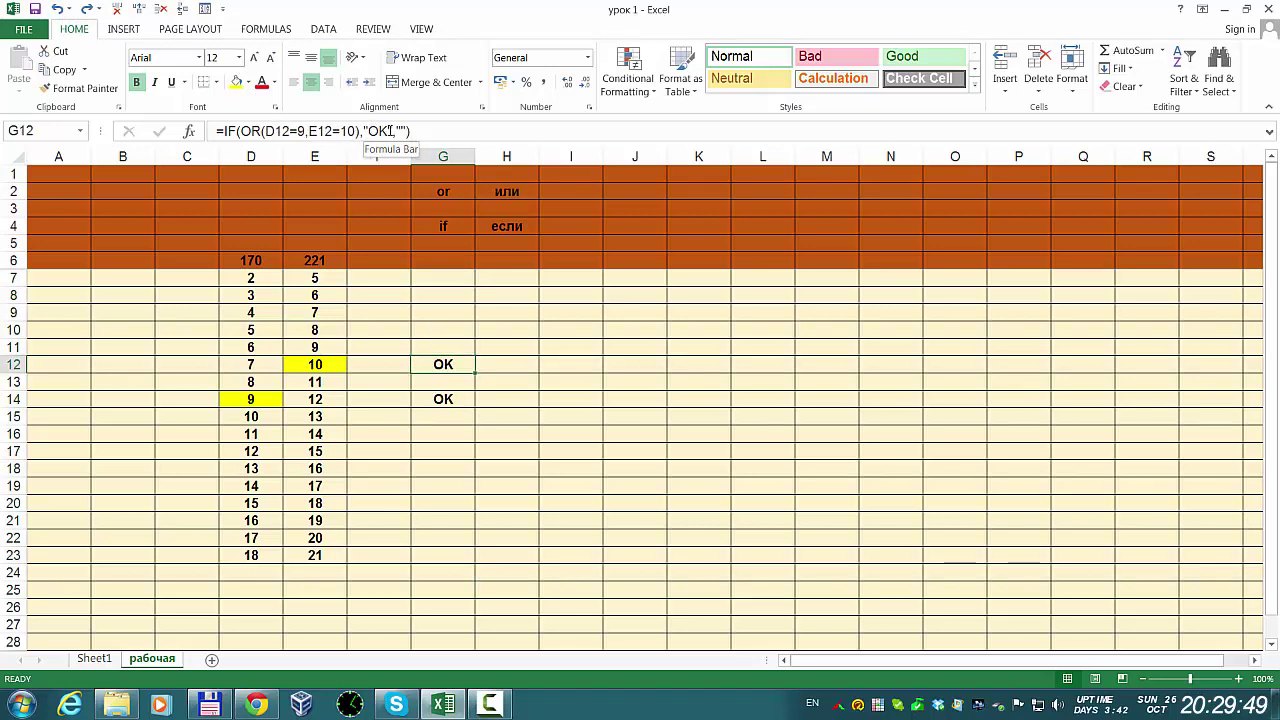
click(366, 194)
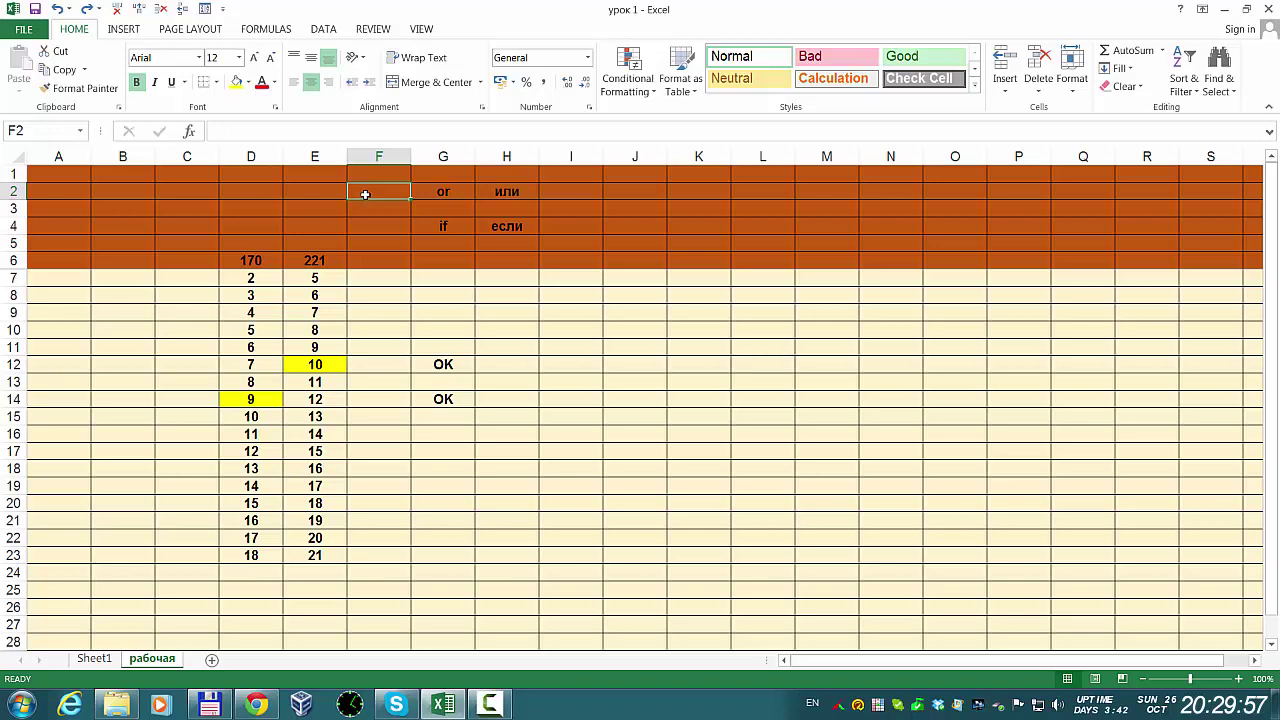
- Add the header 'and' in J2 and its Russian equivalent 'и' in K2
click(426, 279)
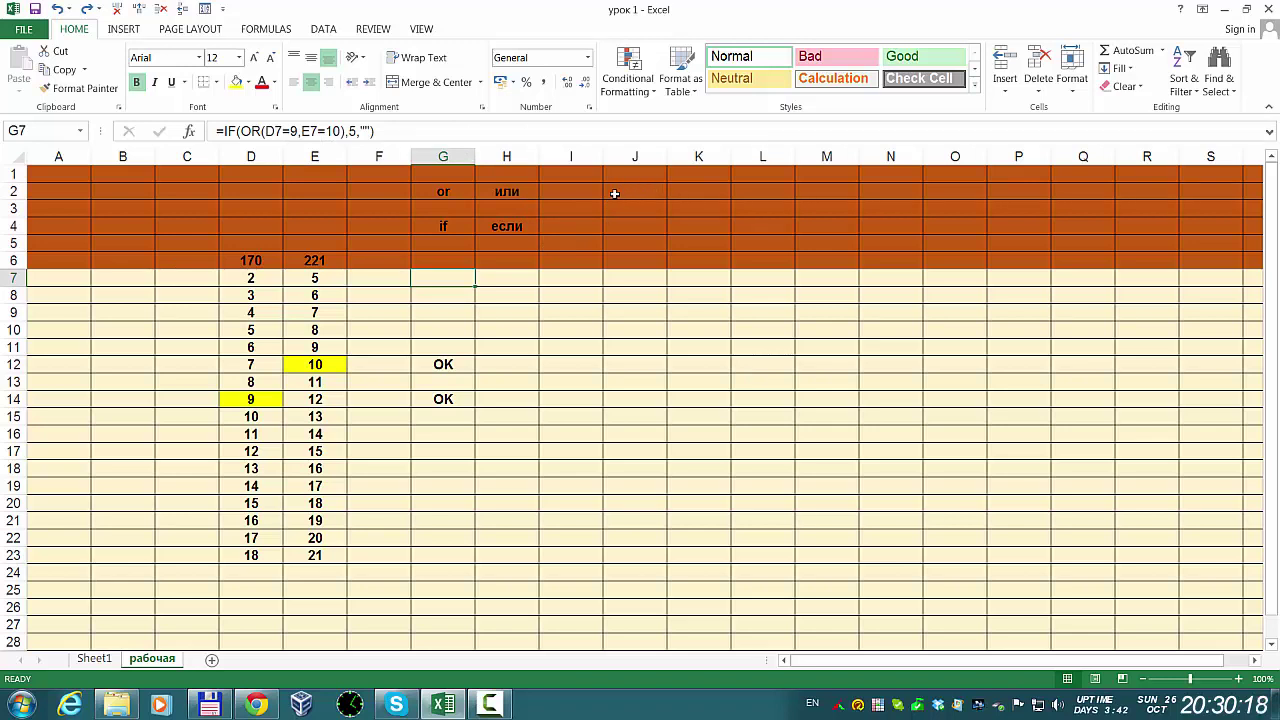
click(614, 193)
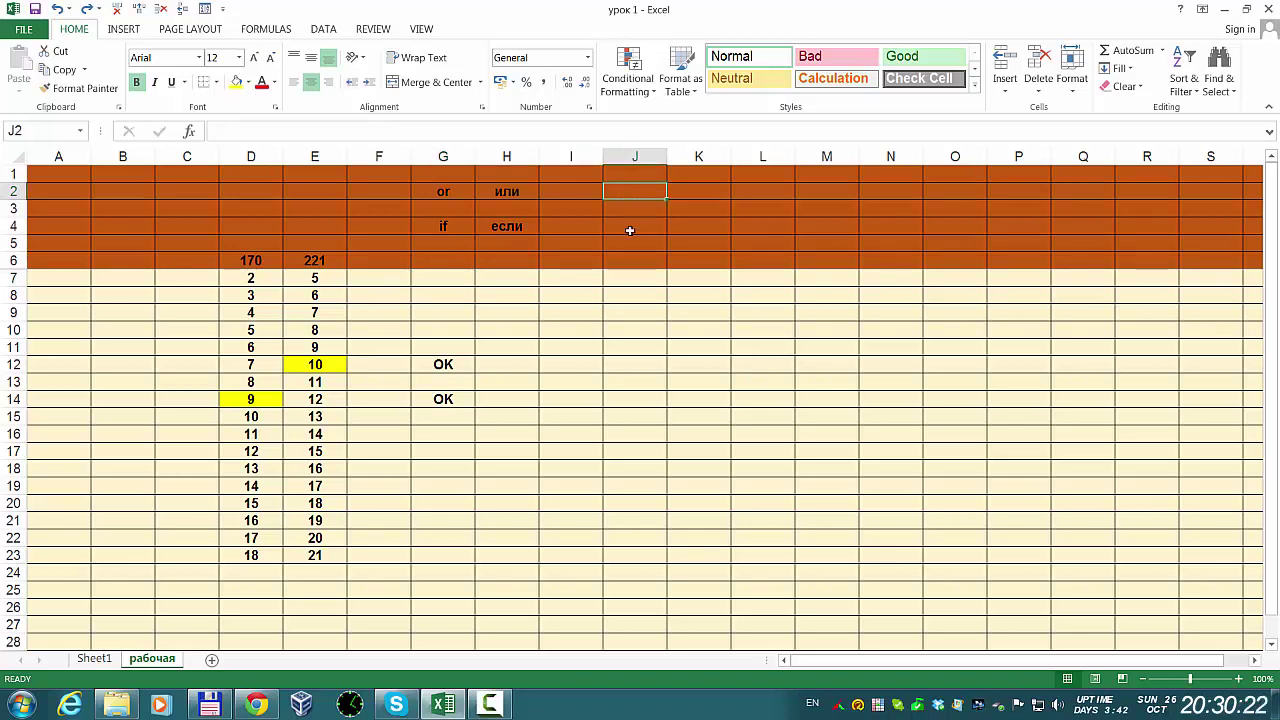
text(and)
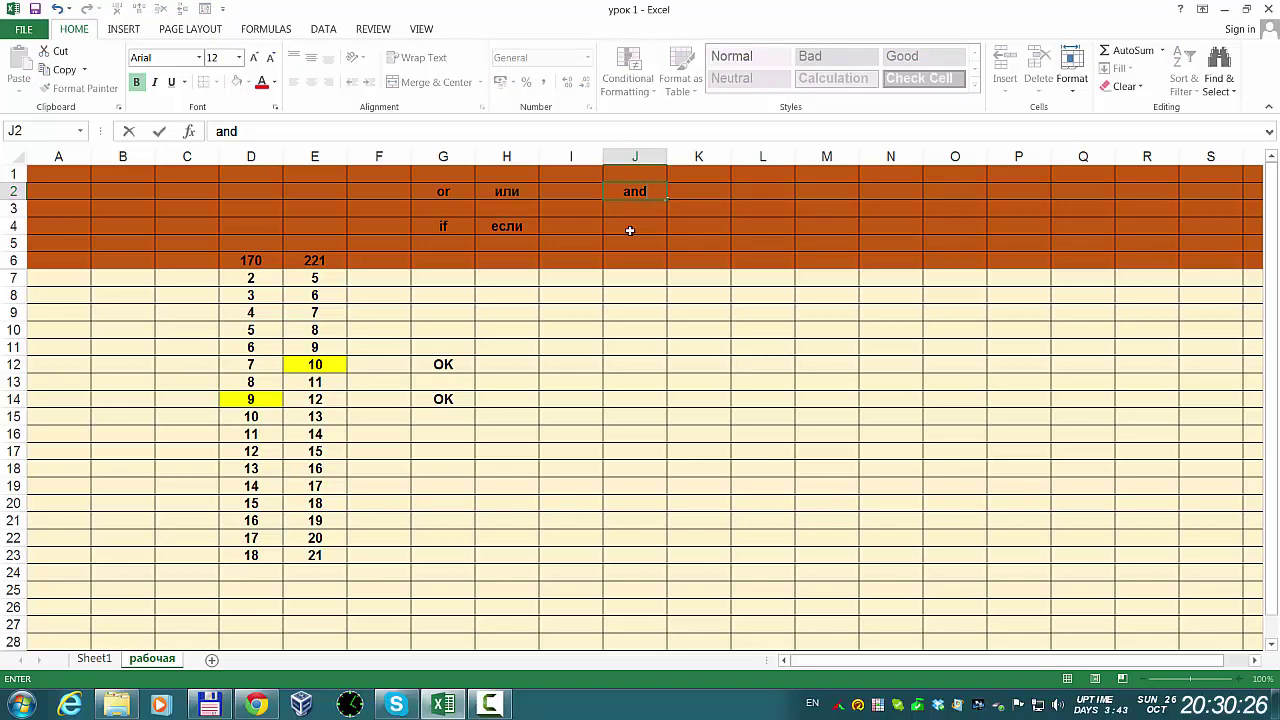
key(Tab)
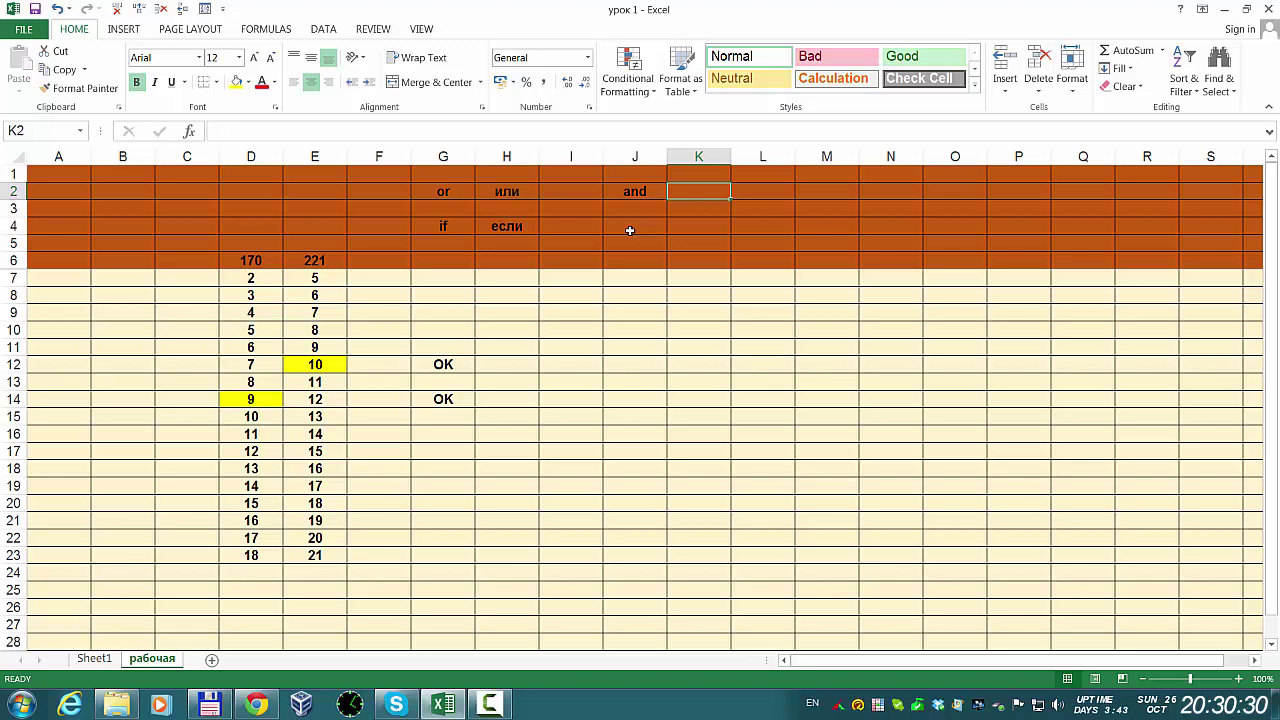
text(b)
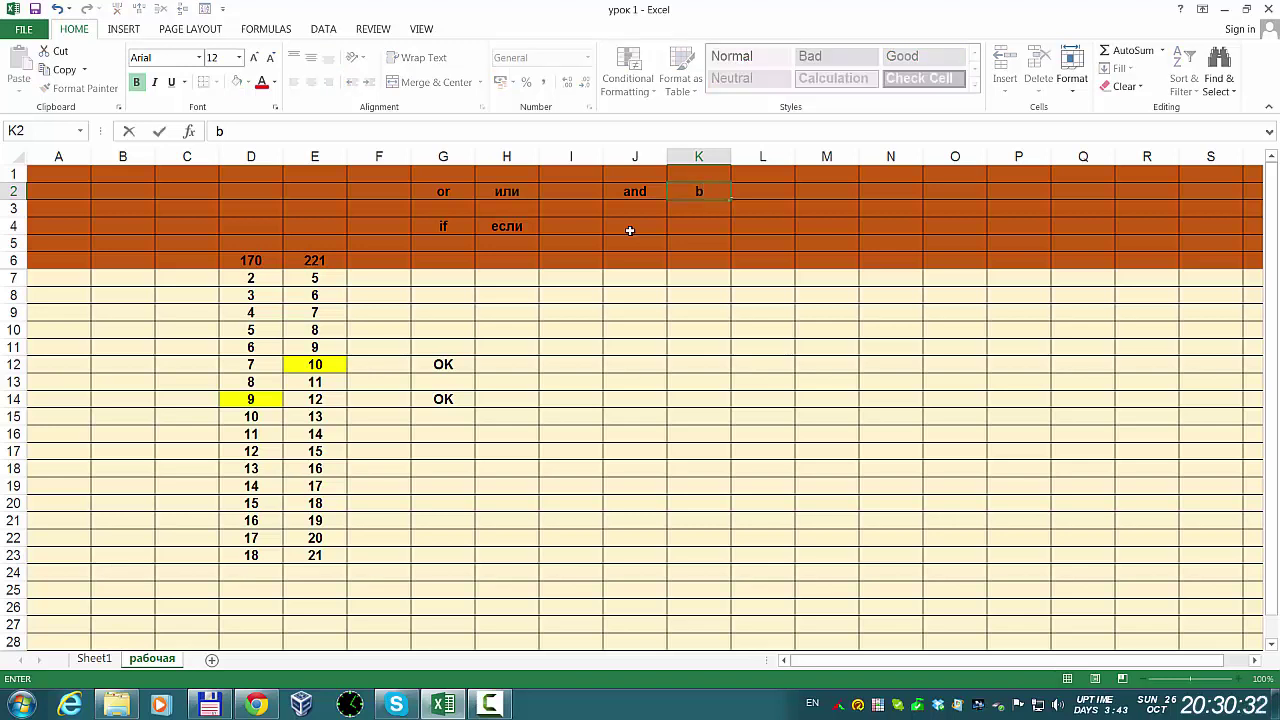
key(alt+shift)
text(и)
key(Return)
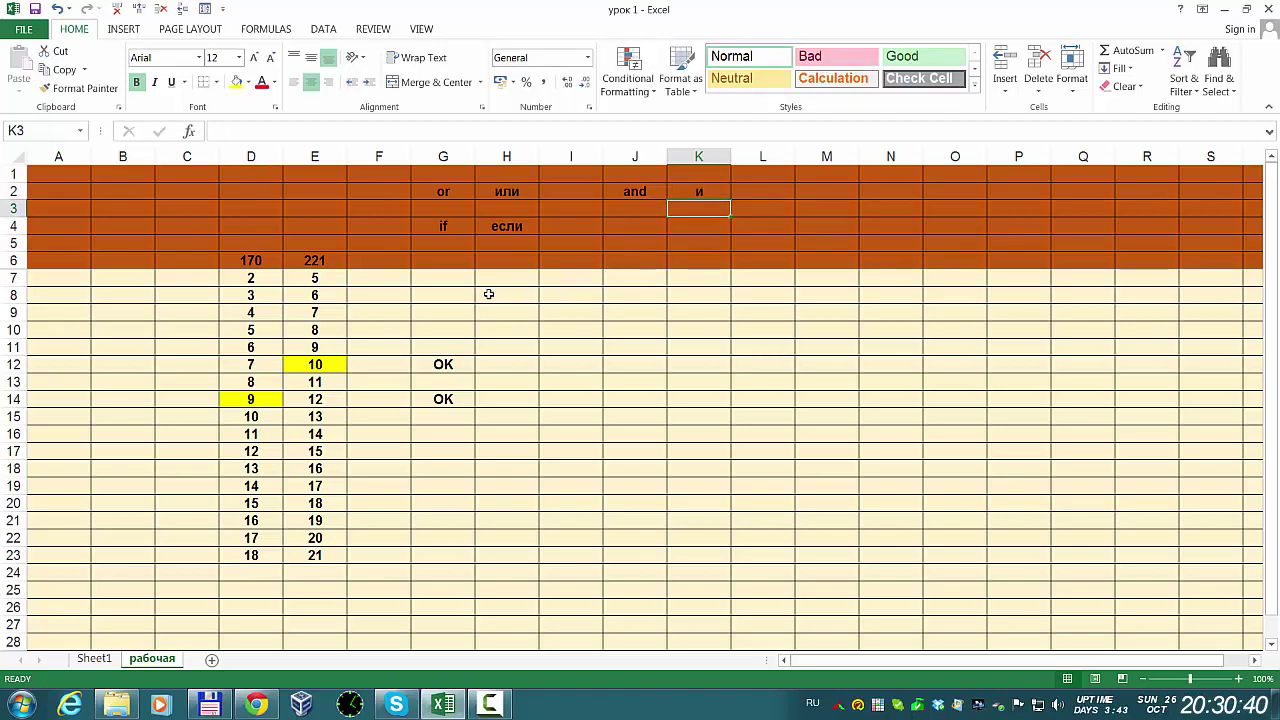
- Replace the OR function in G7's formula with AND
click(452, 279)
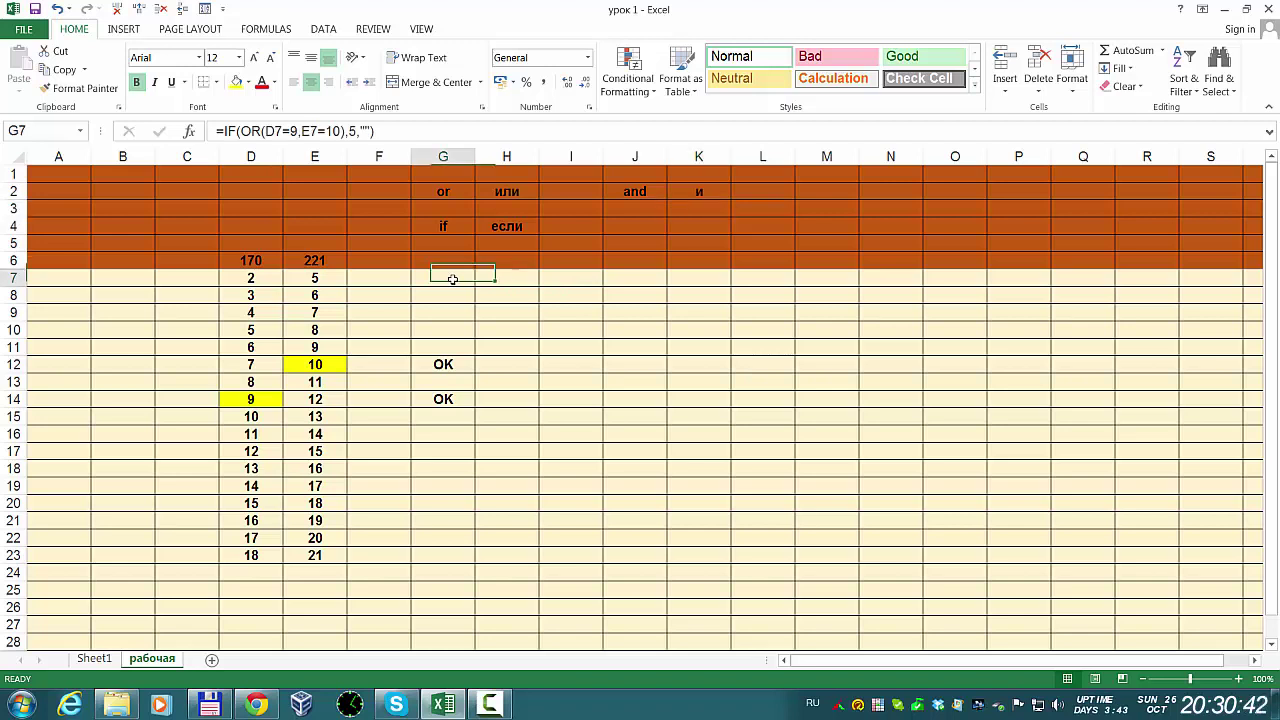
key(alt+shift)
click(263, 131)
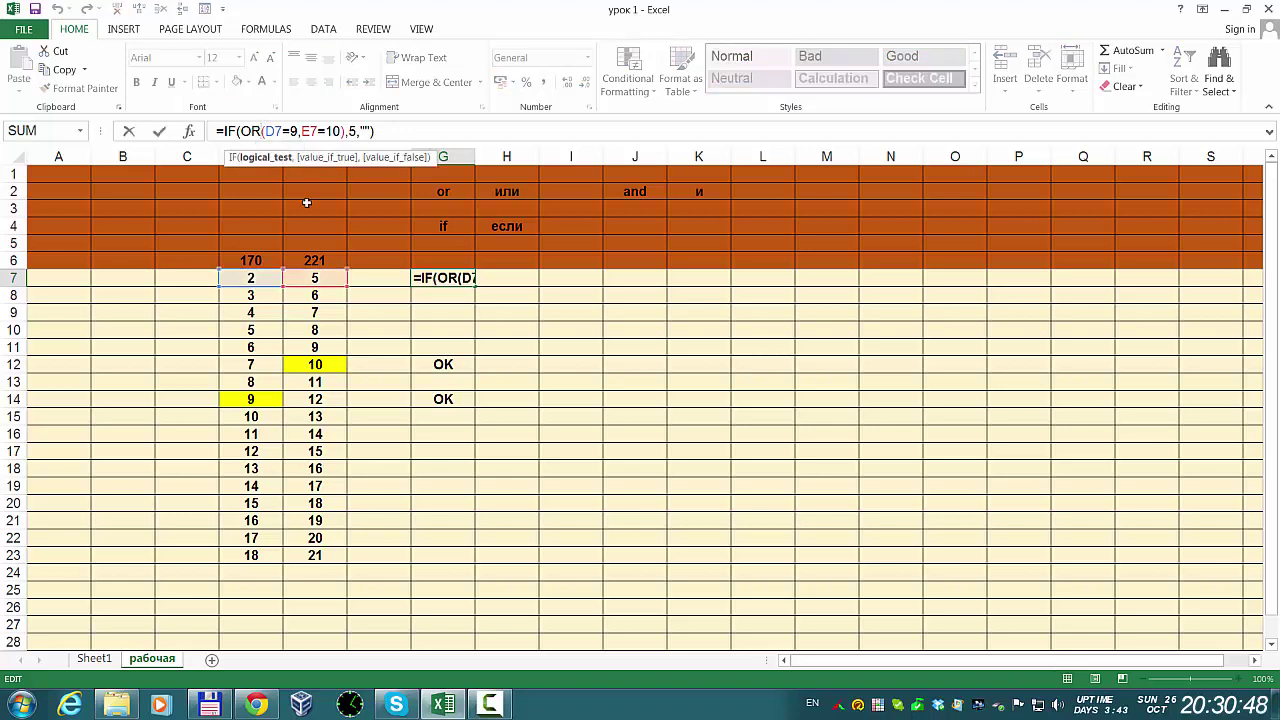
key(BackSpace)
key(BackSpace)
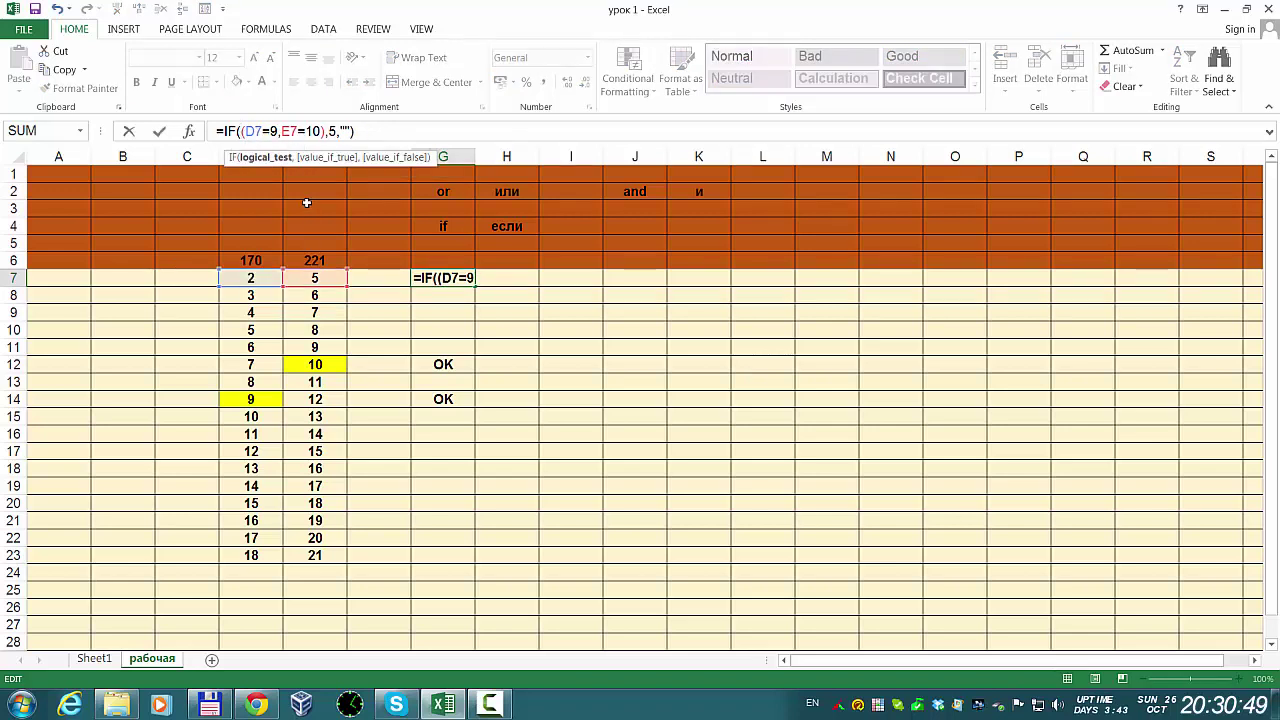
text(and)
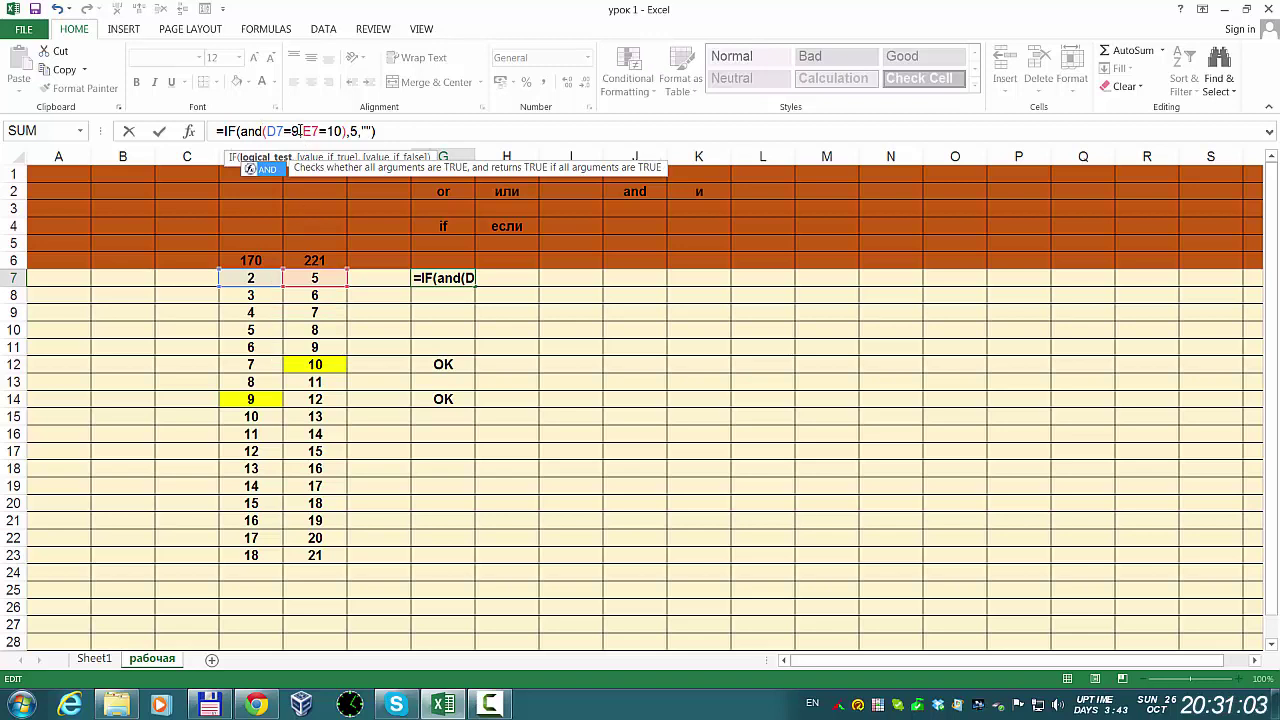
- Change the conditions to D7=6 and E7=9 and the true value to 1, then confirm
click(272, 131)
text(,)
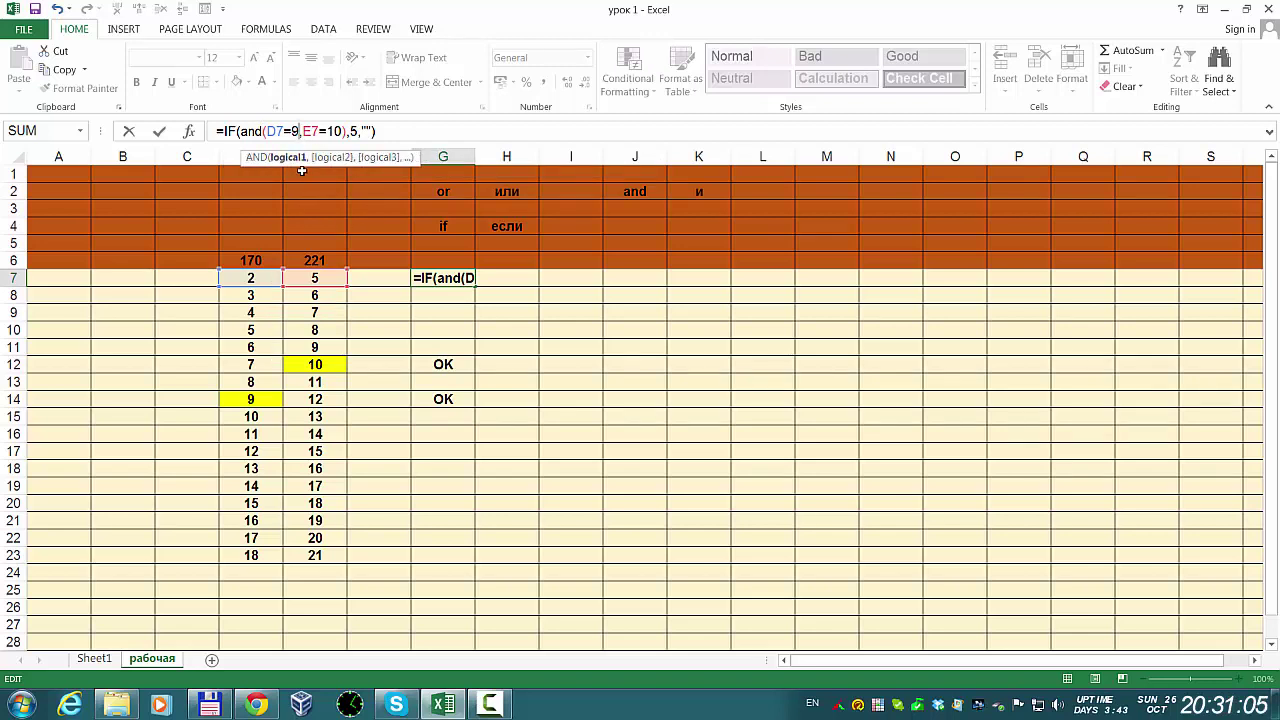
key(BackSpace)
text(6)
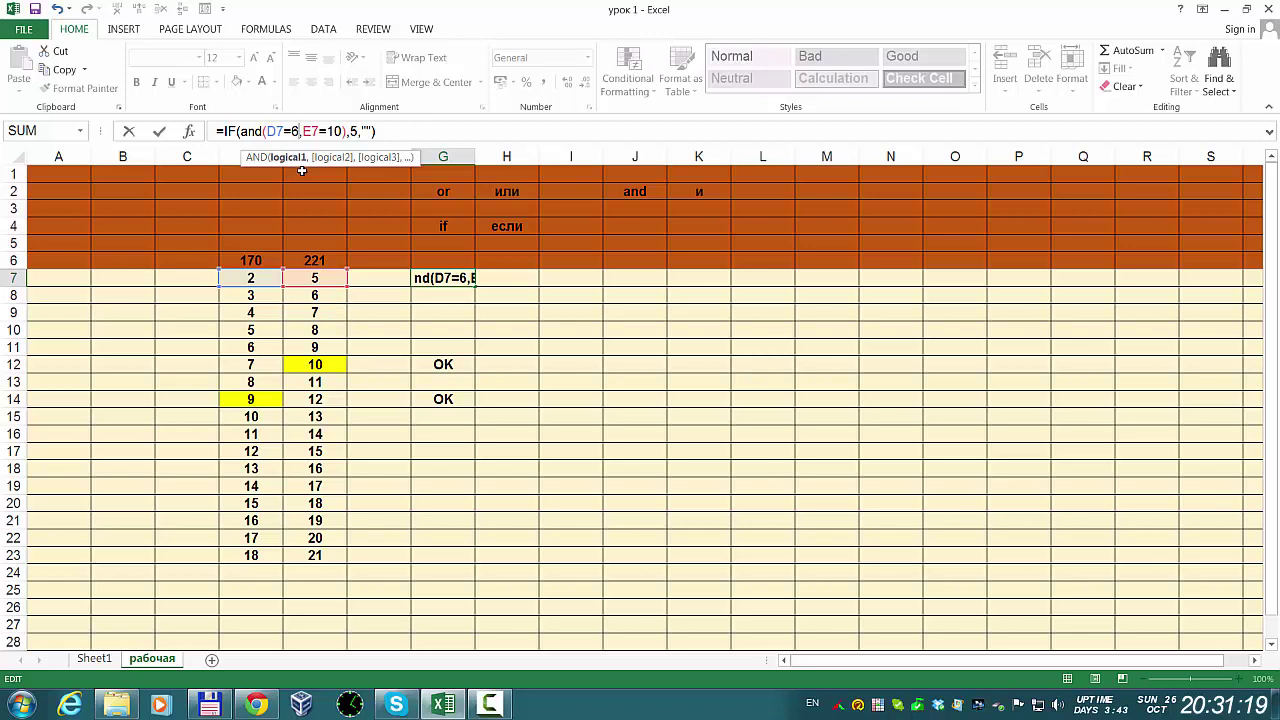
key(Right)
key(Right)
key(Right)
key(Right)
key(Right)
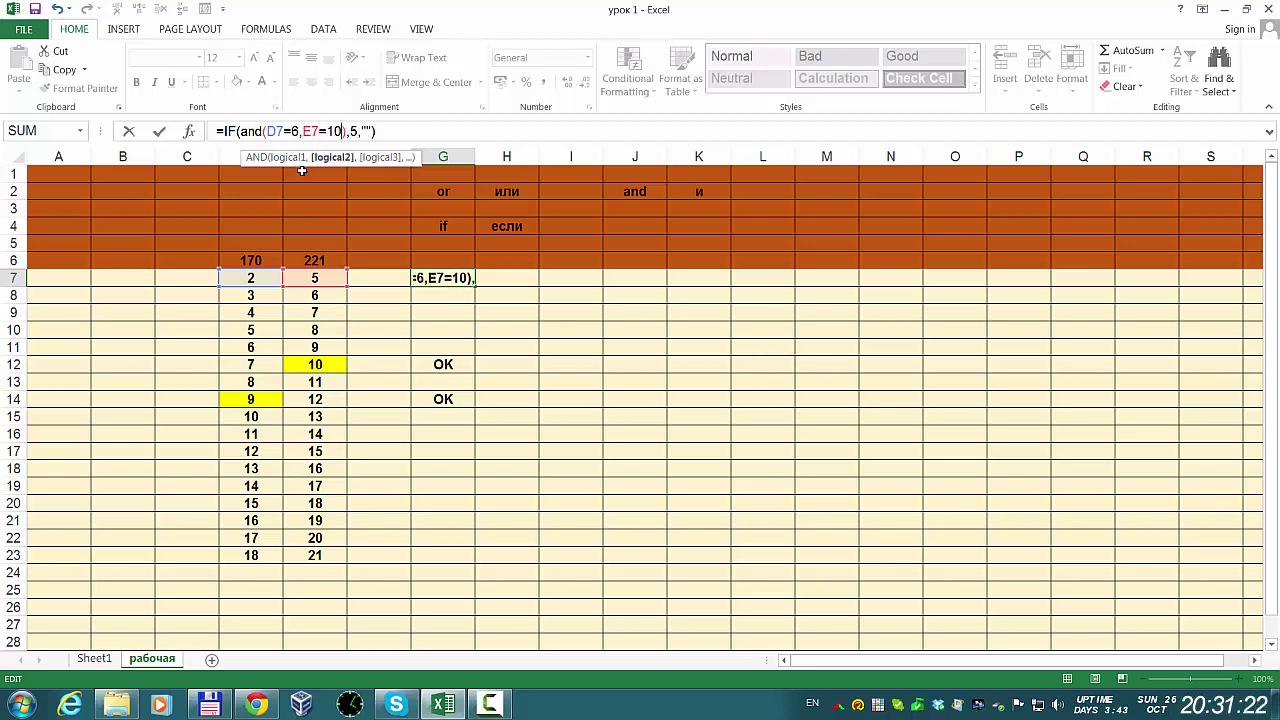
key(BackSpace)
key(BackSpace)
text(9)
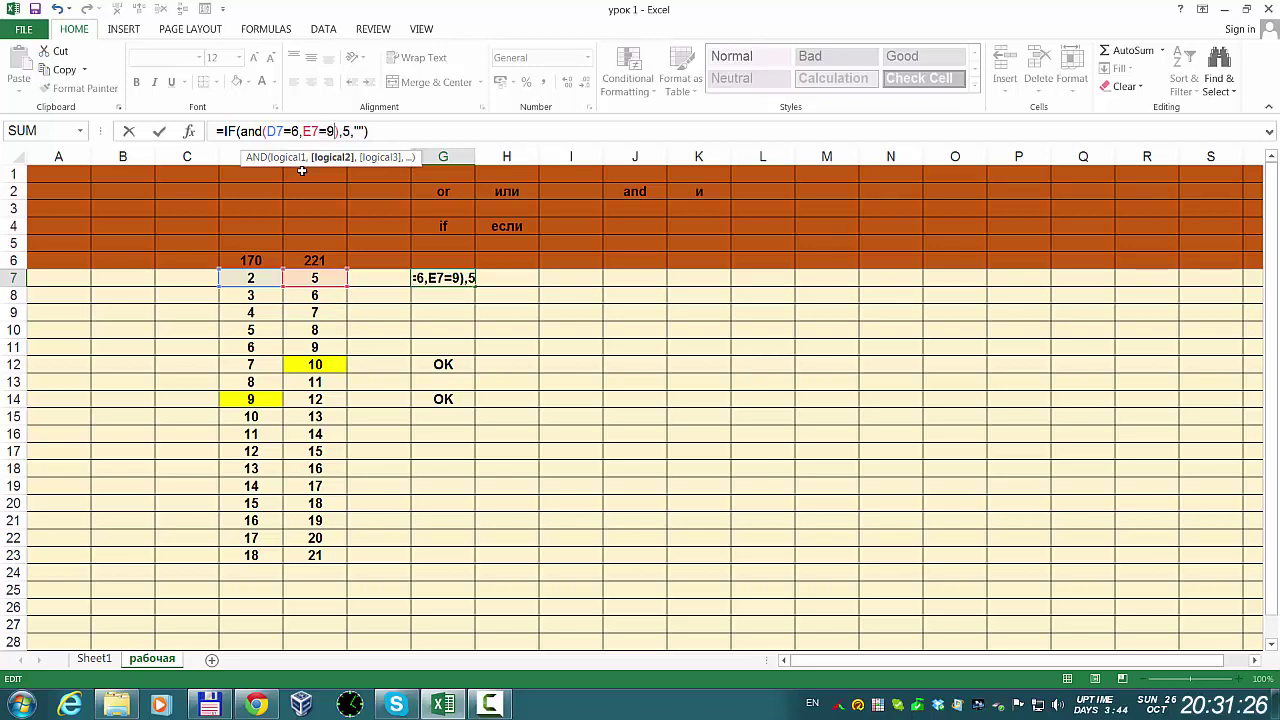
key(Right)
key(Right)
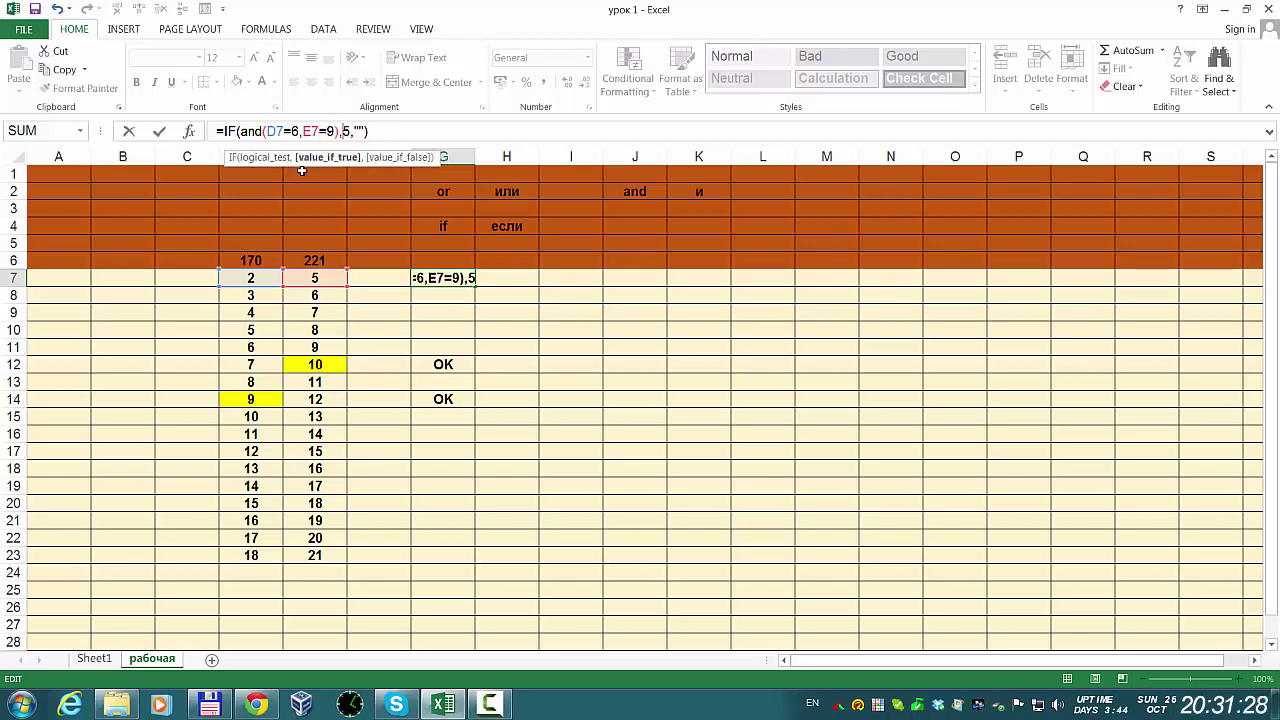
key(BackSpace)
text(1)
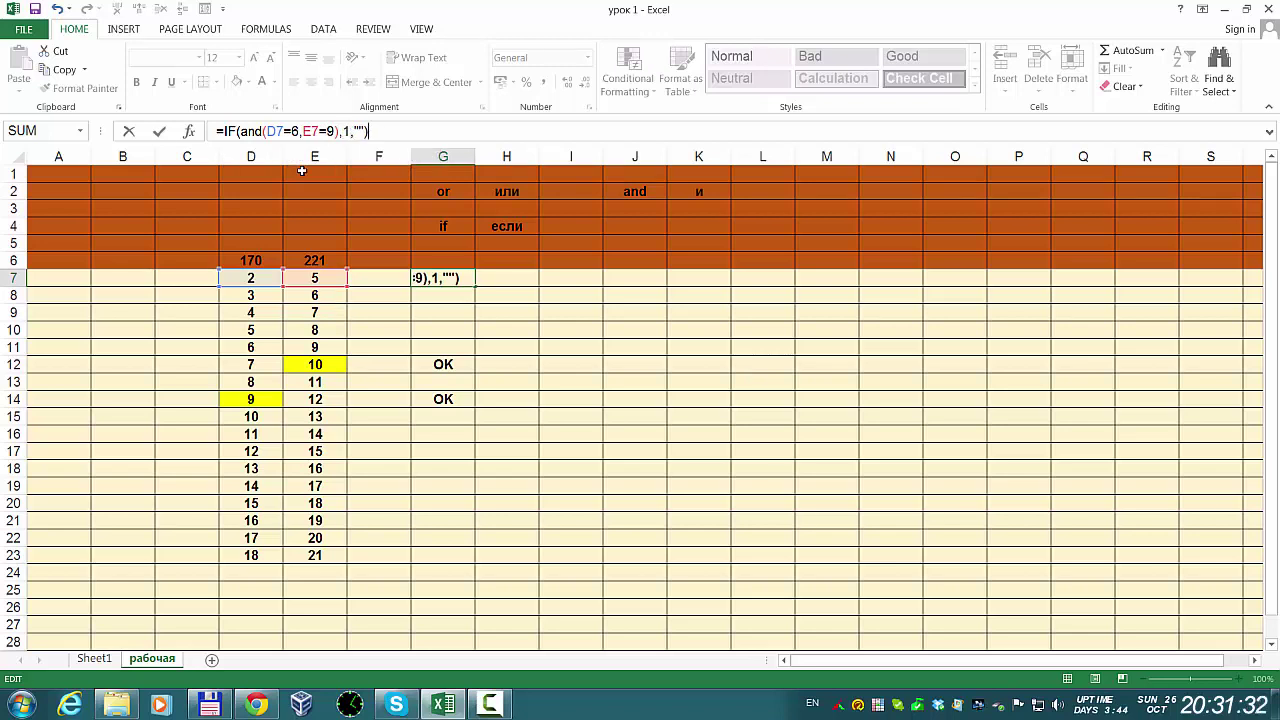
key(Return)
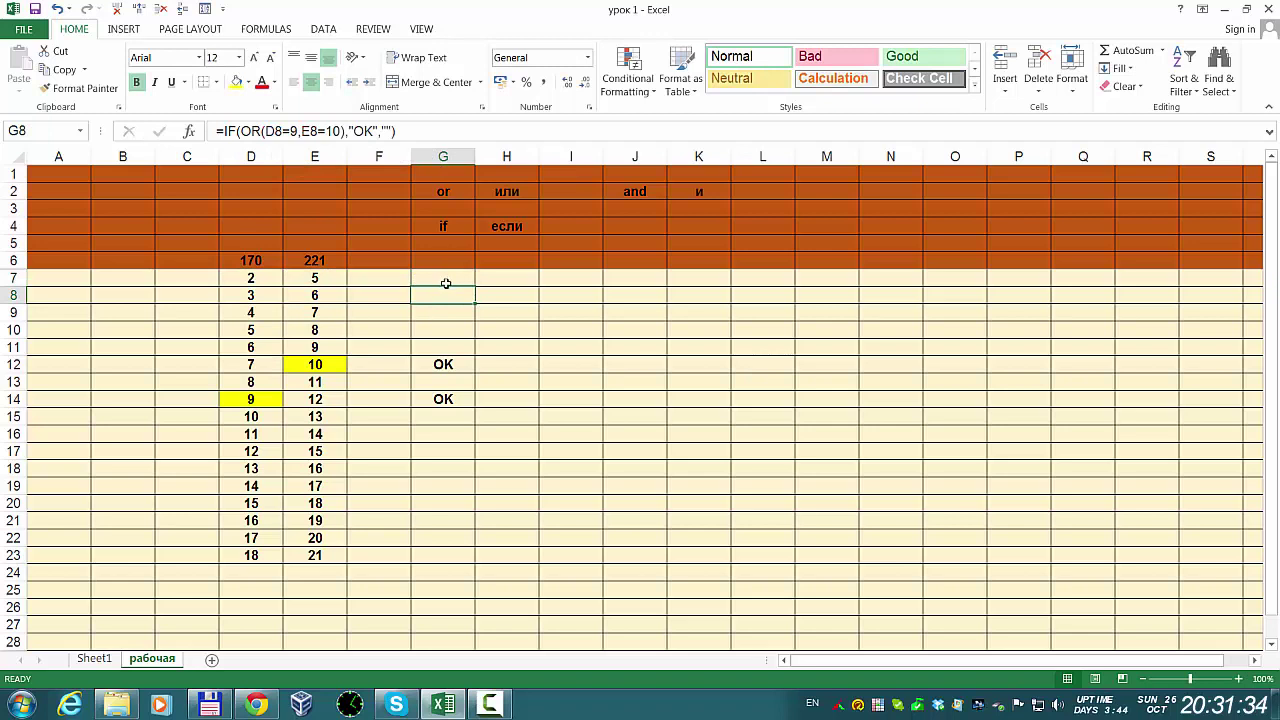
- Copy the IF(AND) formula from G7 down to G23, leaving 1 only in G11
click(443, 280)
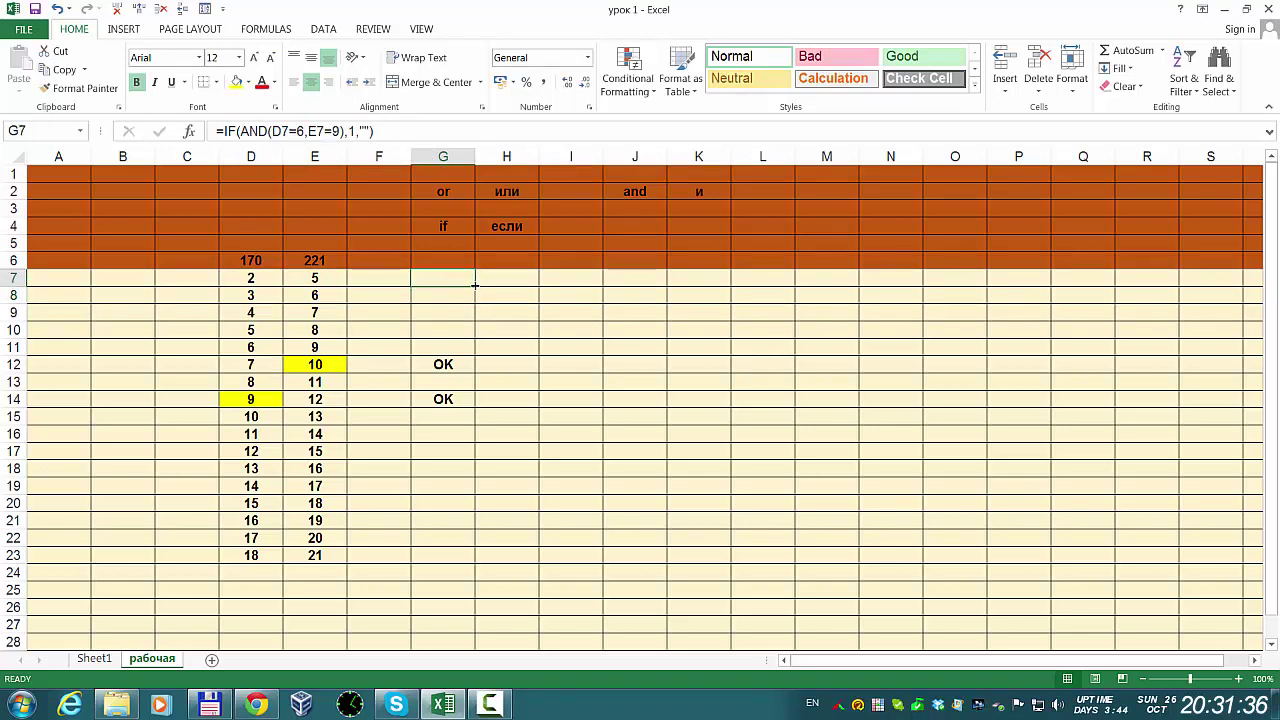
drag(474, 286, 452, 557)
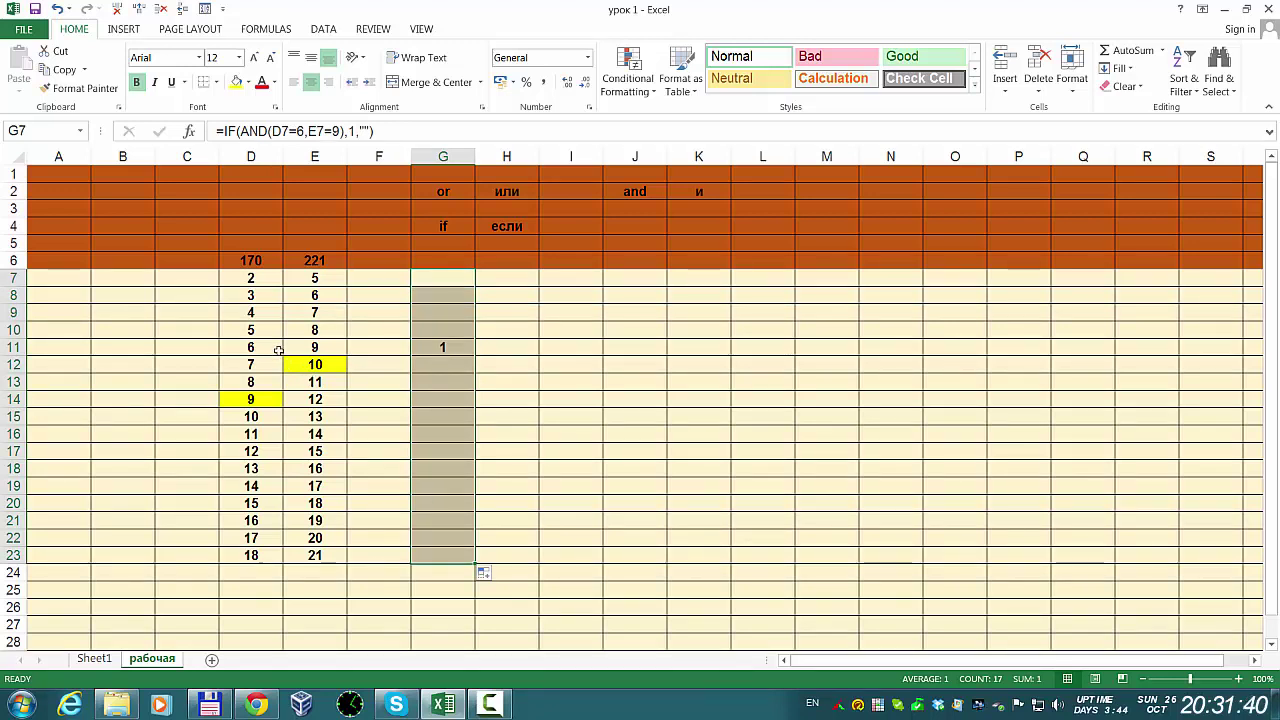
click(441, 346)
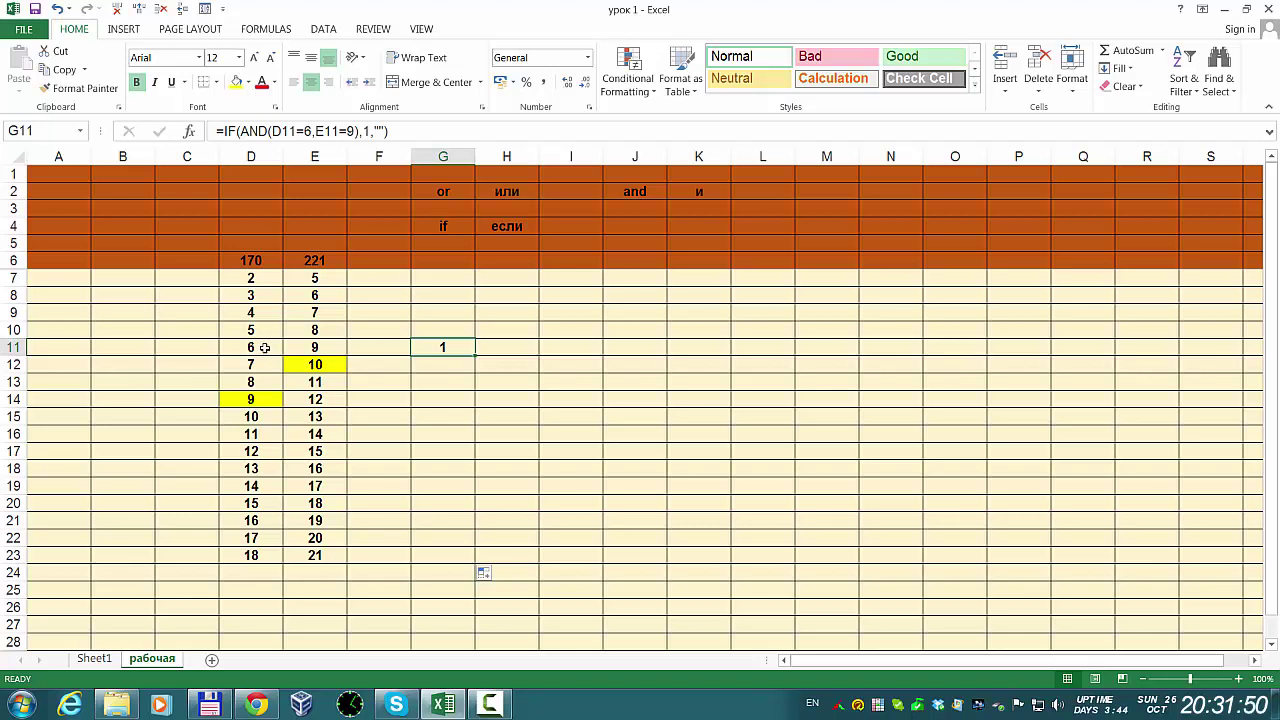
- Fill D11 (6) and E11 (9) green, then review the formulas in column G
drag(262, 347, 310, 347)
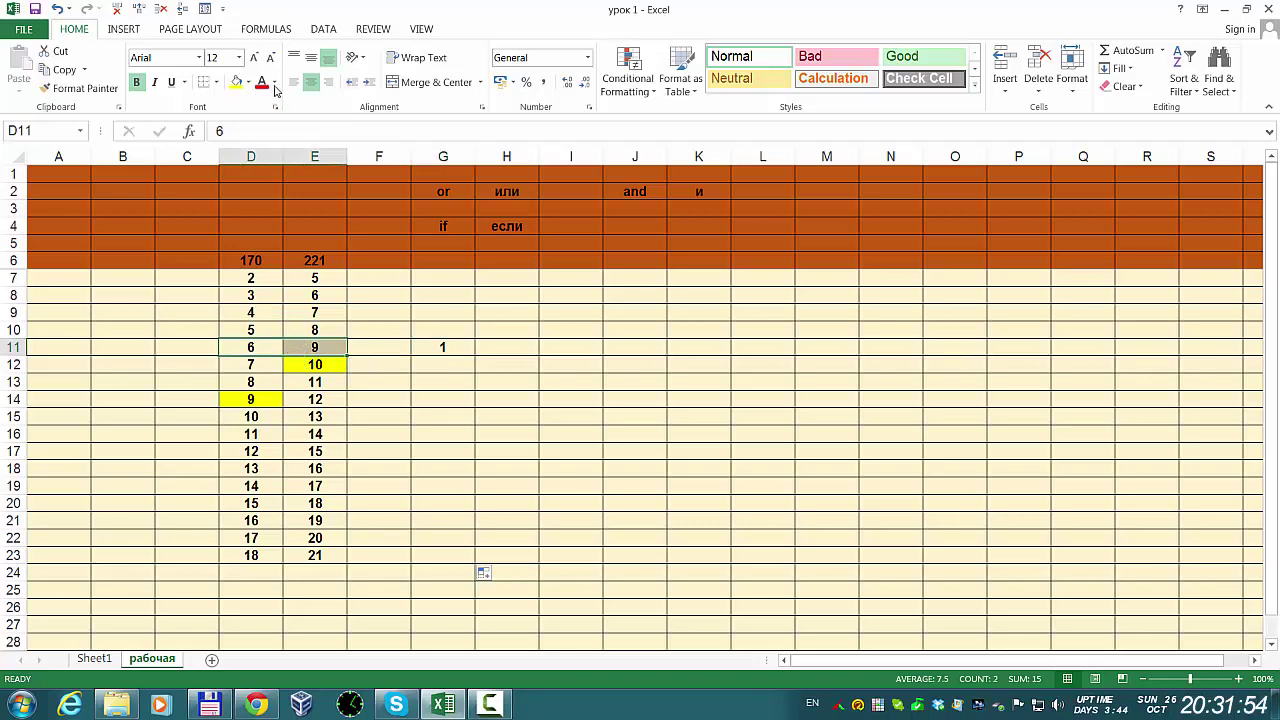
click(249, 83)
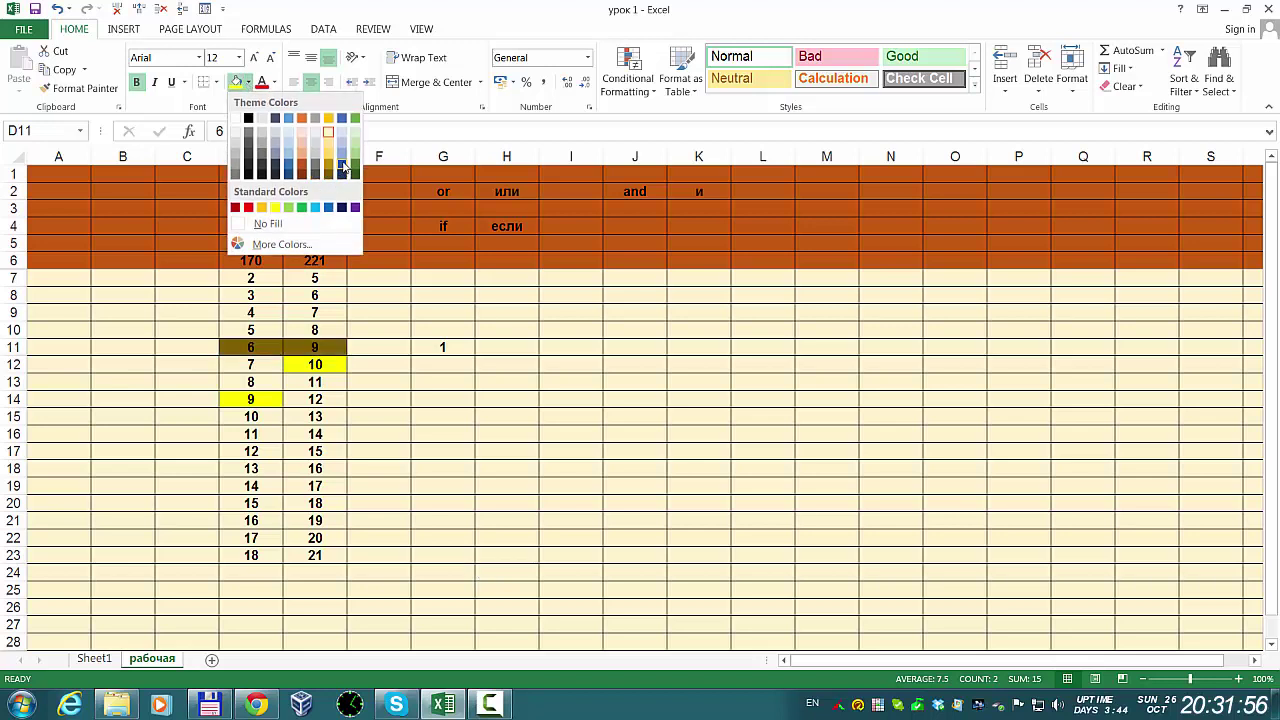
click(356, 158)
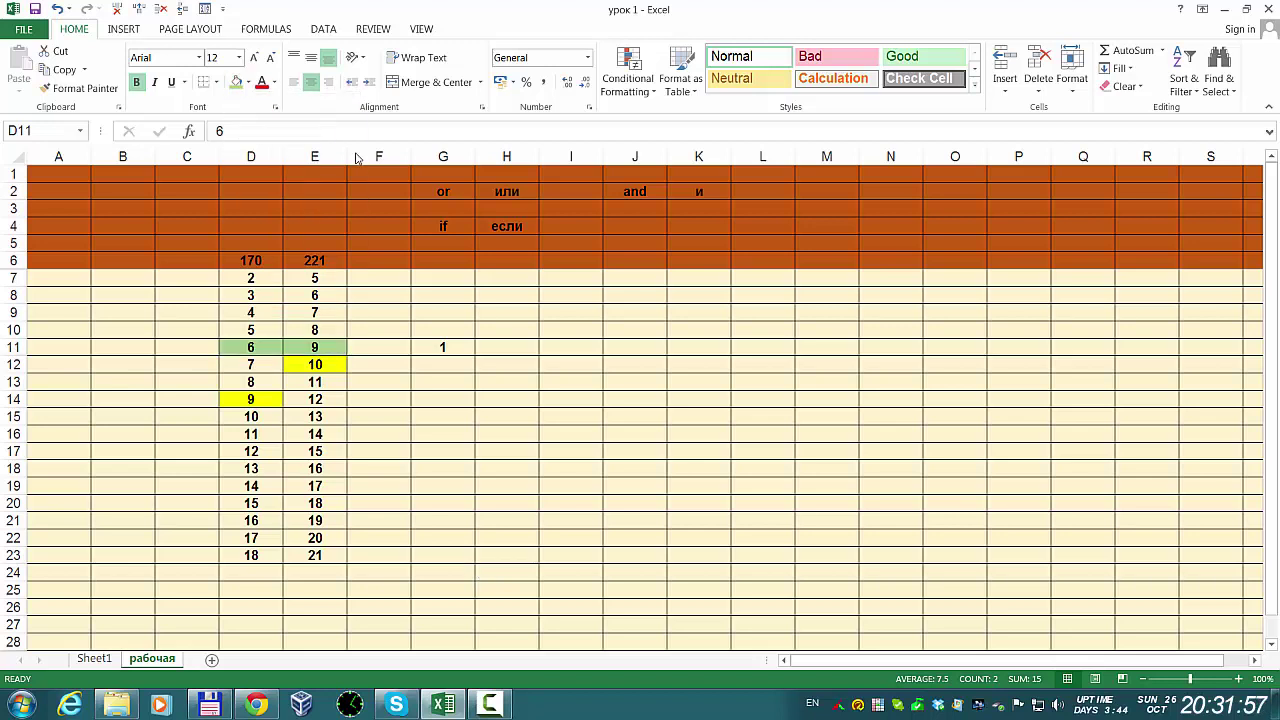
click(440, 443)
click(454, 347)
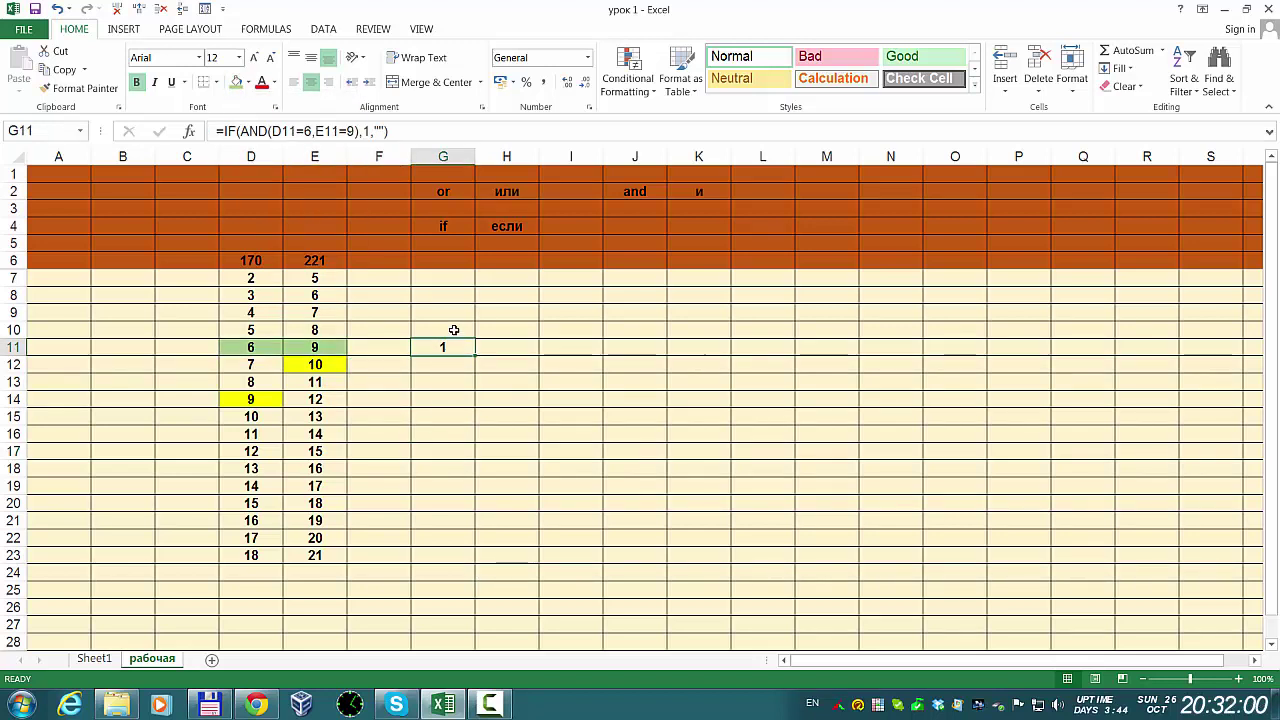
click(454, 330)
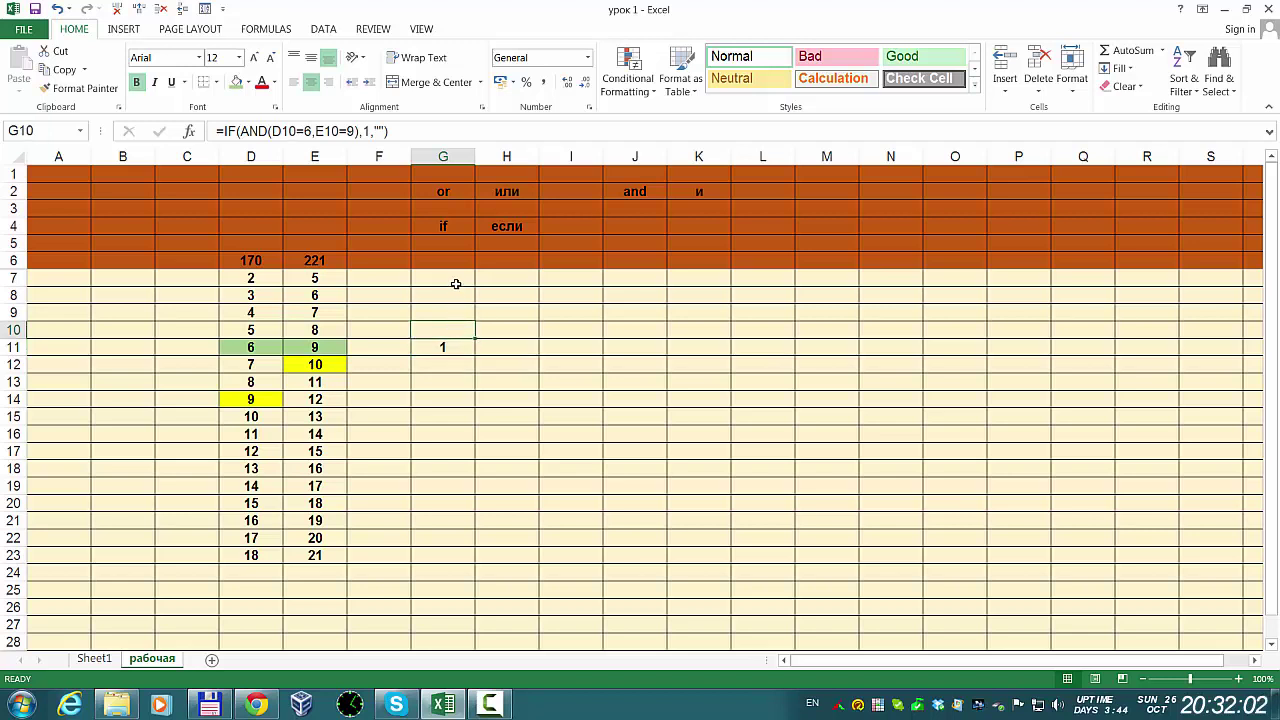
click(456, 283)
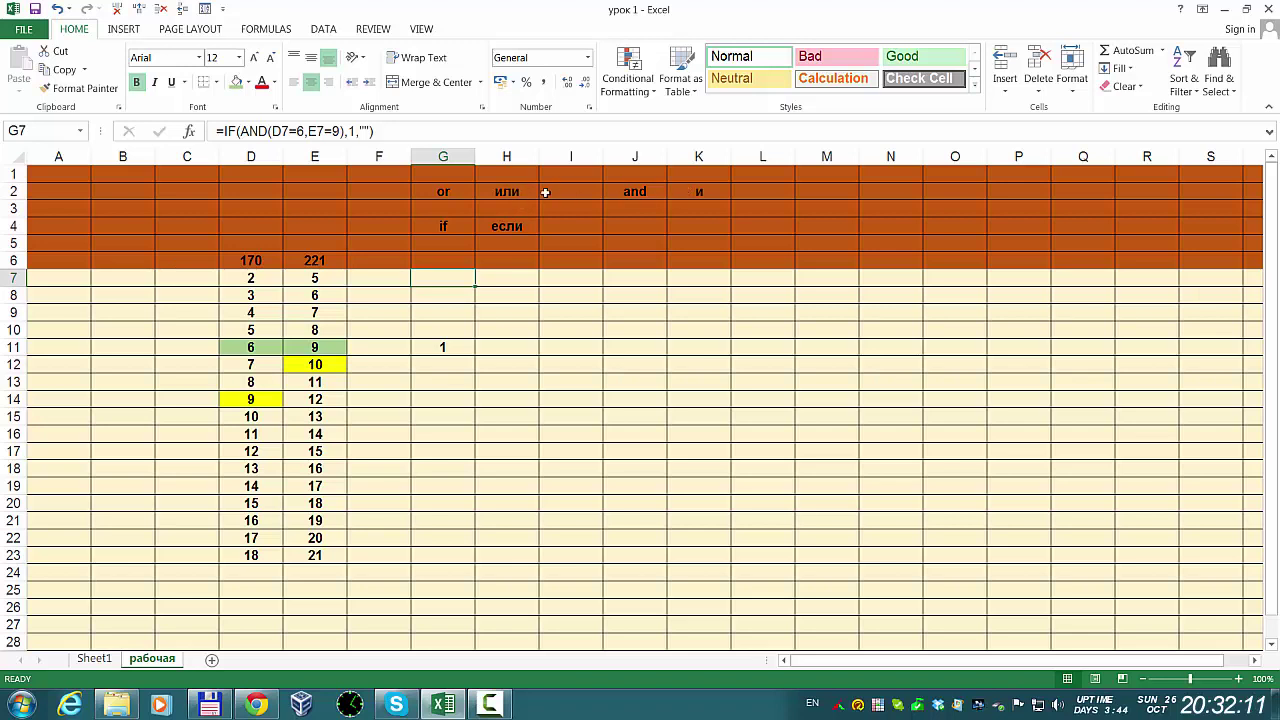
click(314, 192)
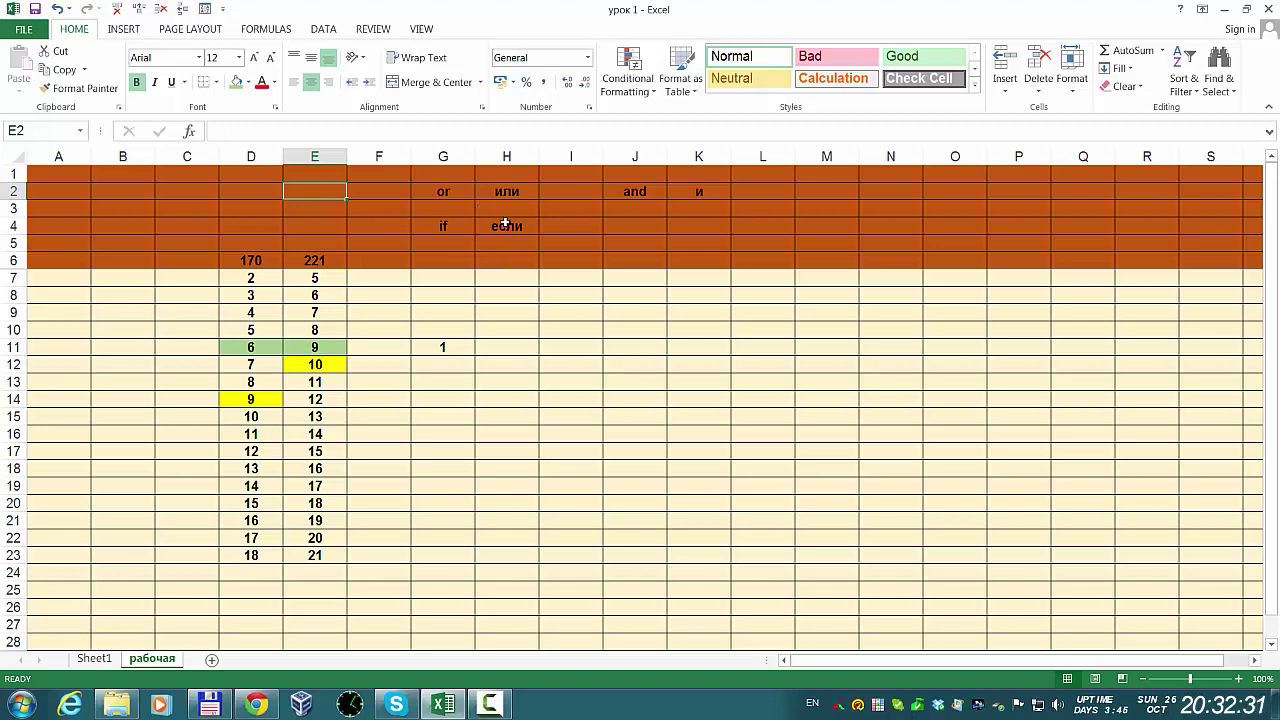
- Move the and/и header pair from J2:K2 to G3:H3
click(640, 191)
mouse_move(661, 191)
mouse_down()
mouse_move(687, 192)
mouse_move(675, 191)
mouse_up()
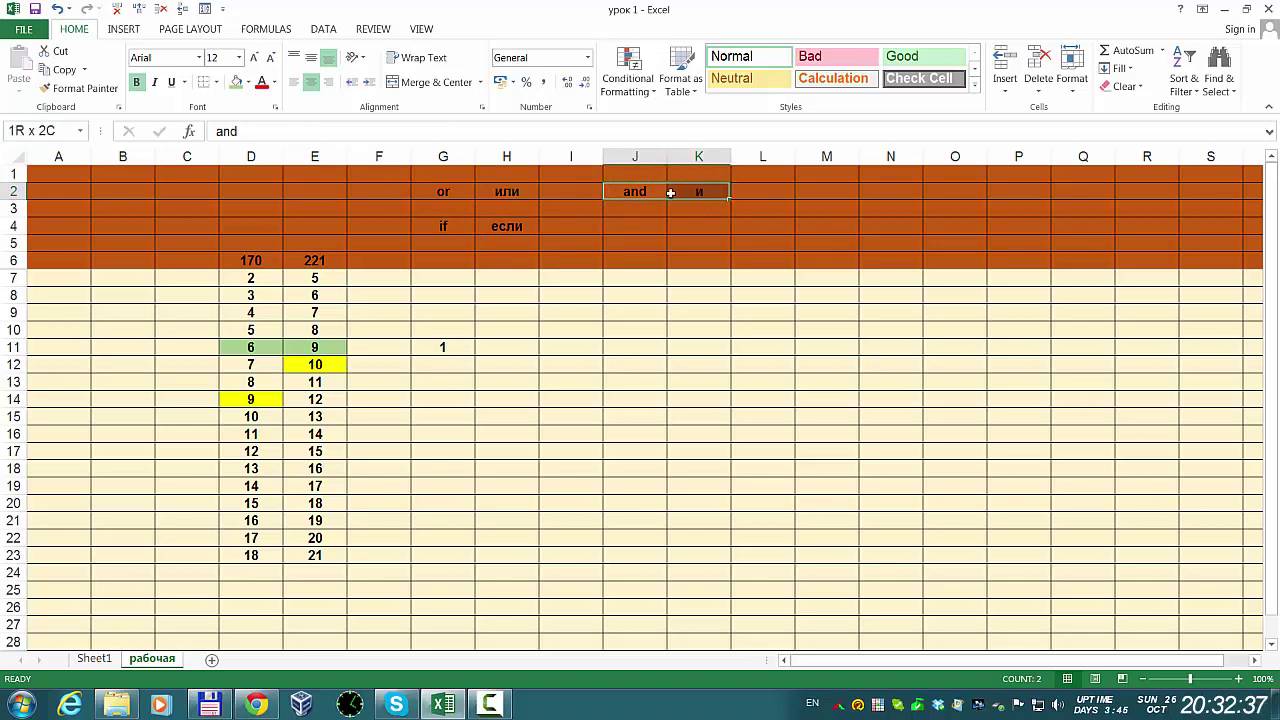
click(55, 51)
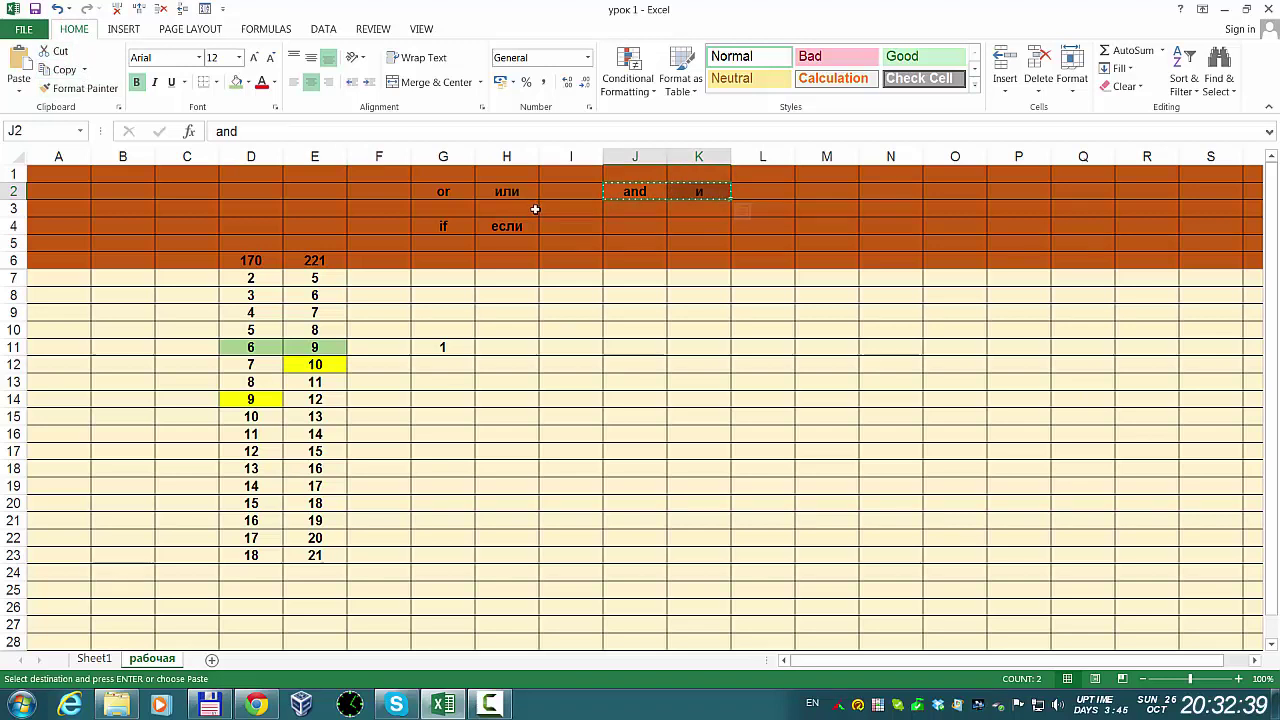
click(448, 209)
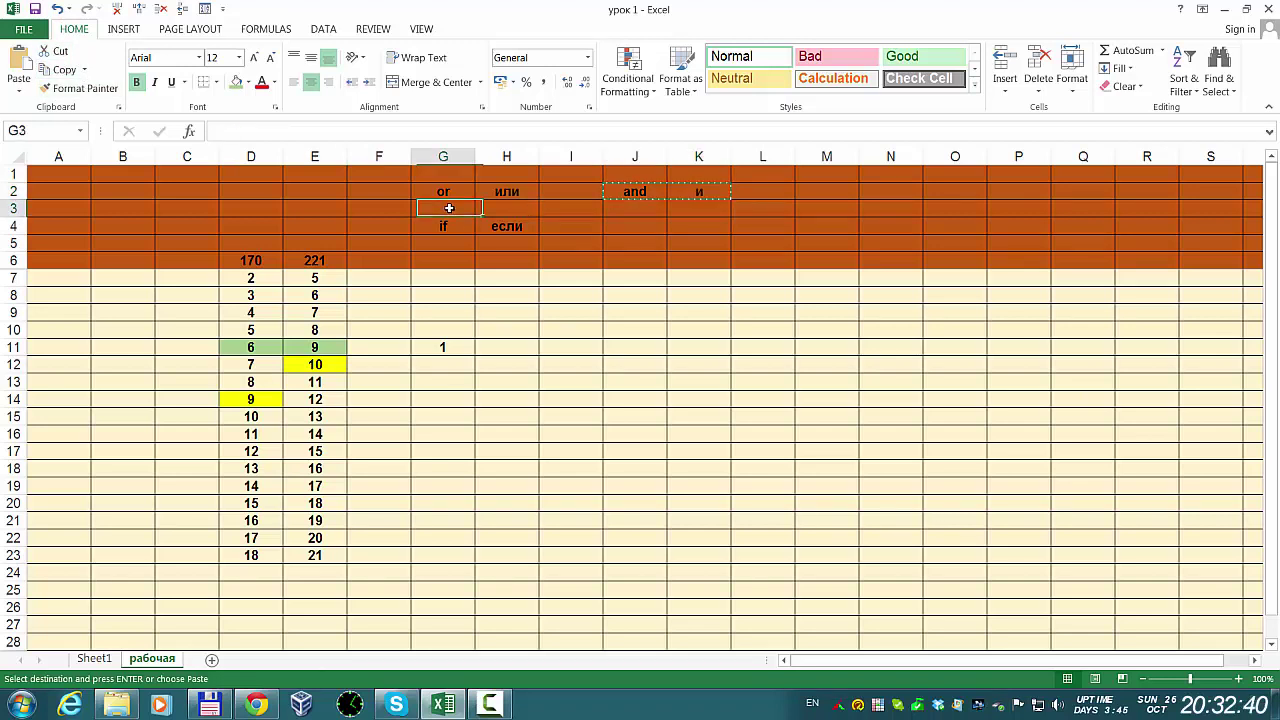
click(24, 62)
click(647, 212)
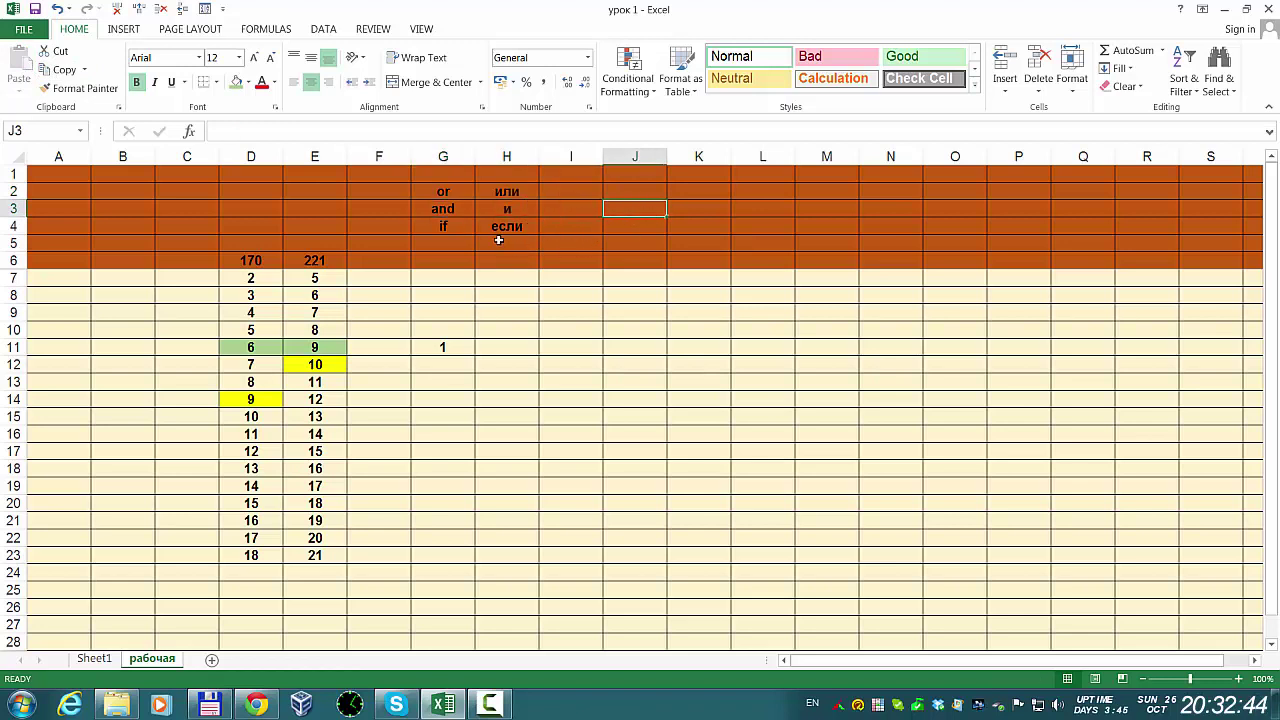
- Add the headers 'sum' in G1 and 'сумма' in H1
click(451, 176)
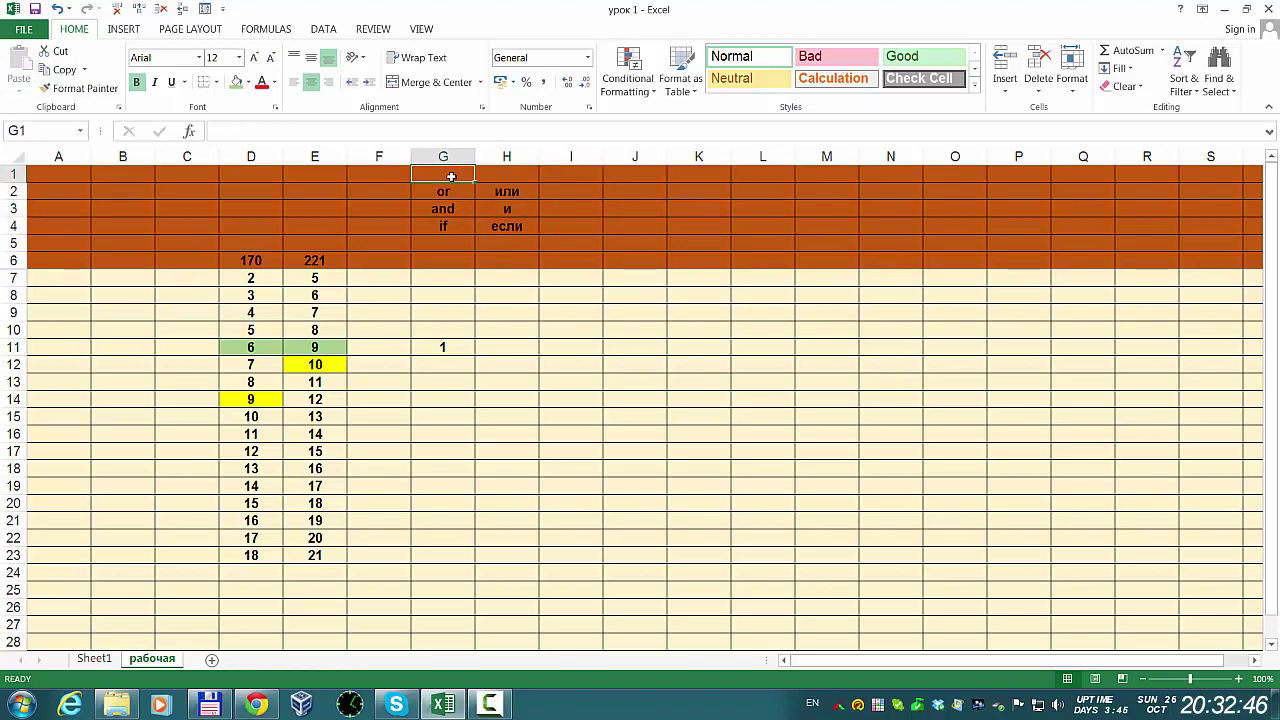
text(su)
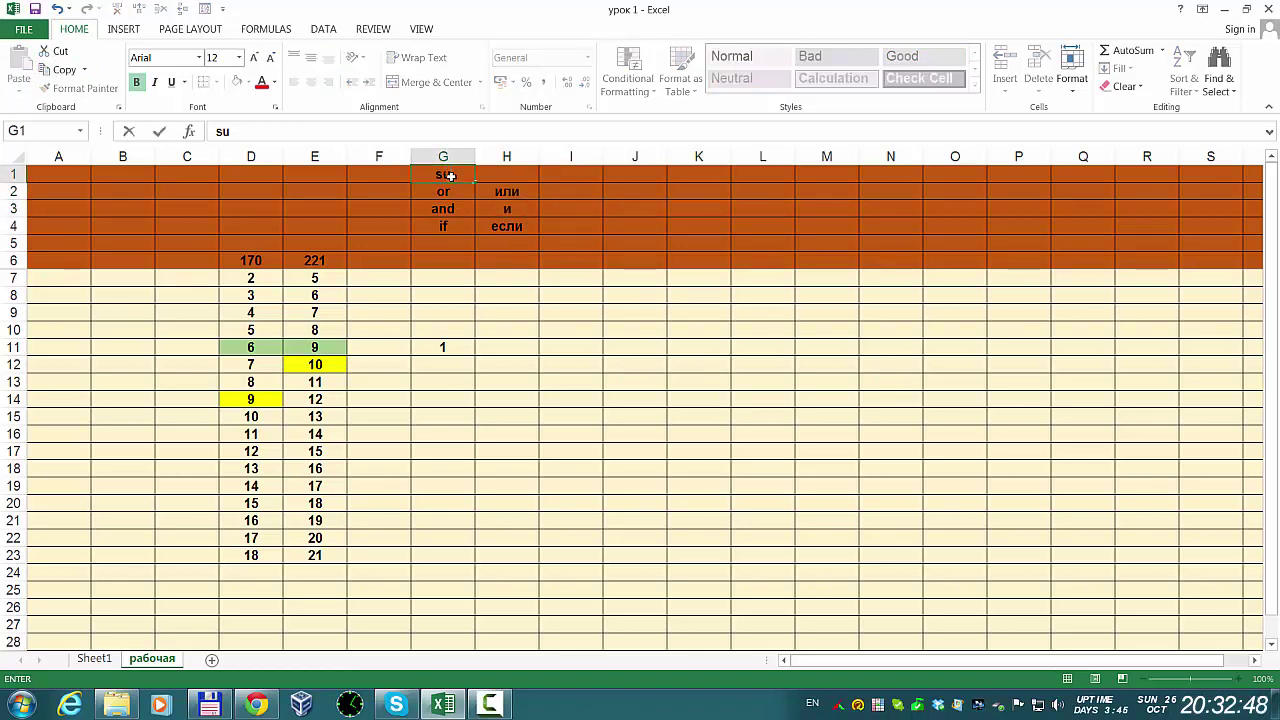
text(m)
key(Tab)
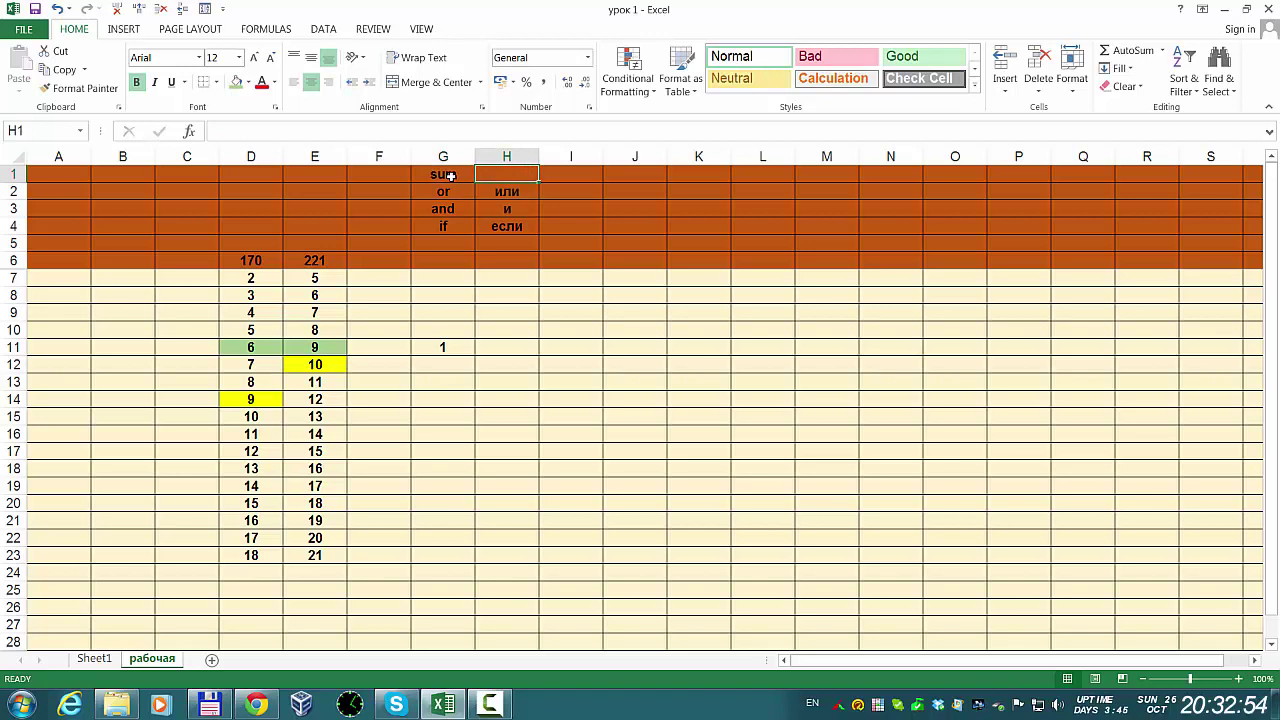
key(alt+shift)
text(сум)
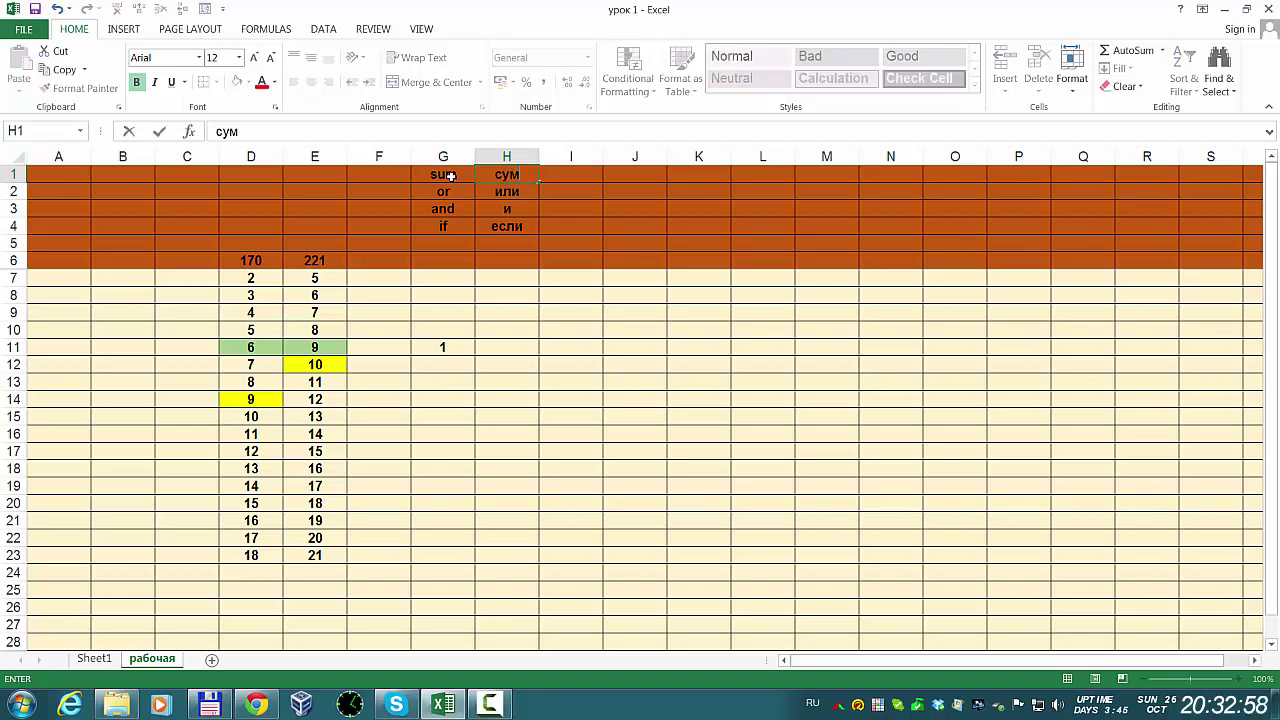
text(ма)
key(Return)
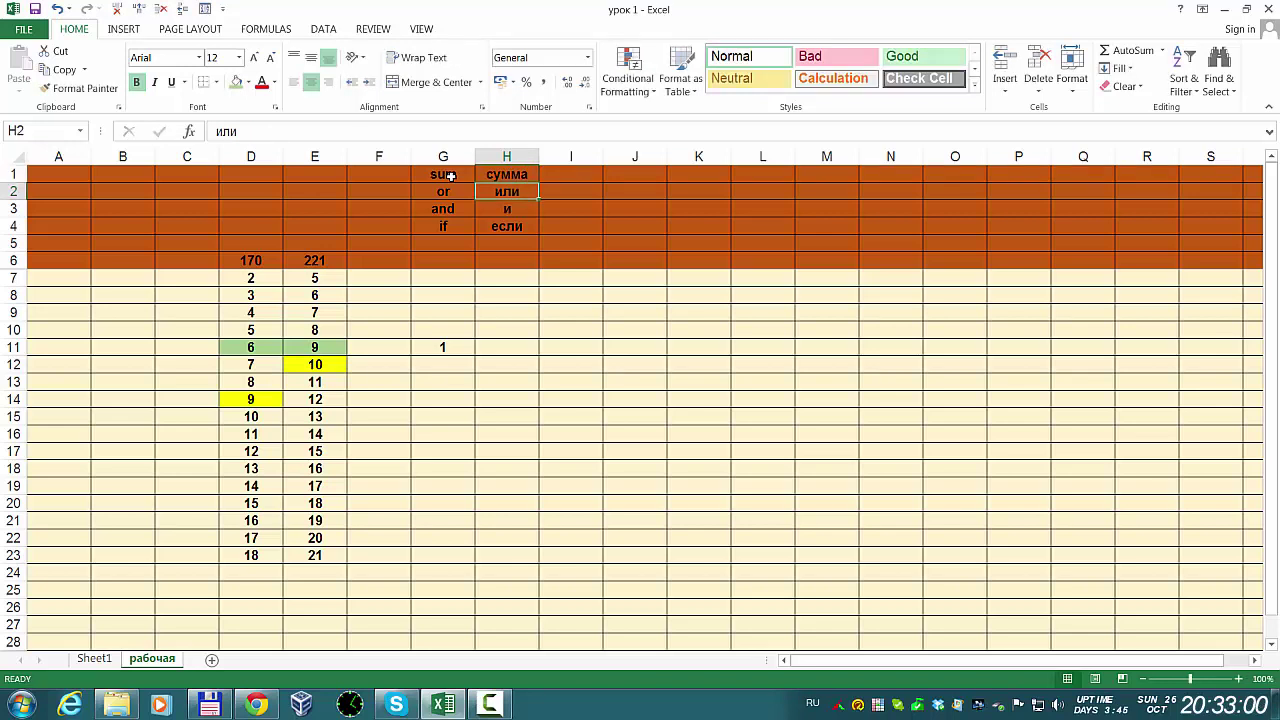
click(630, 187)
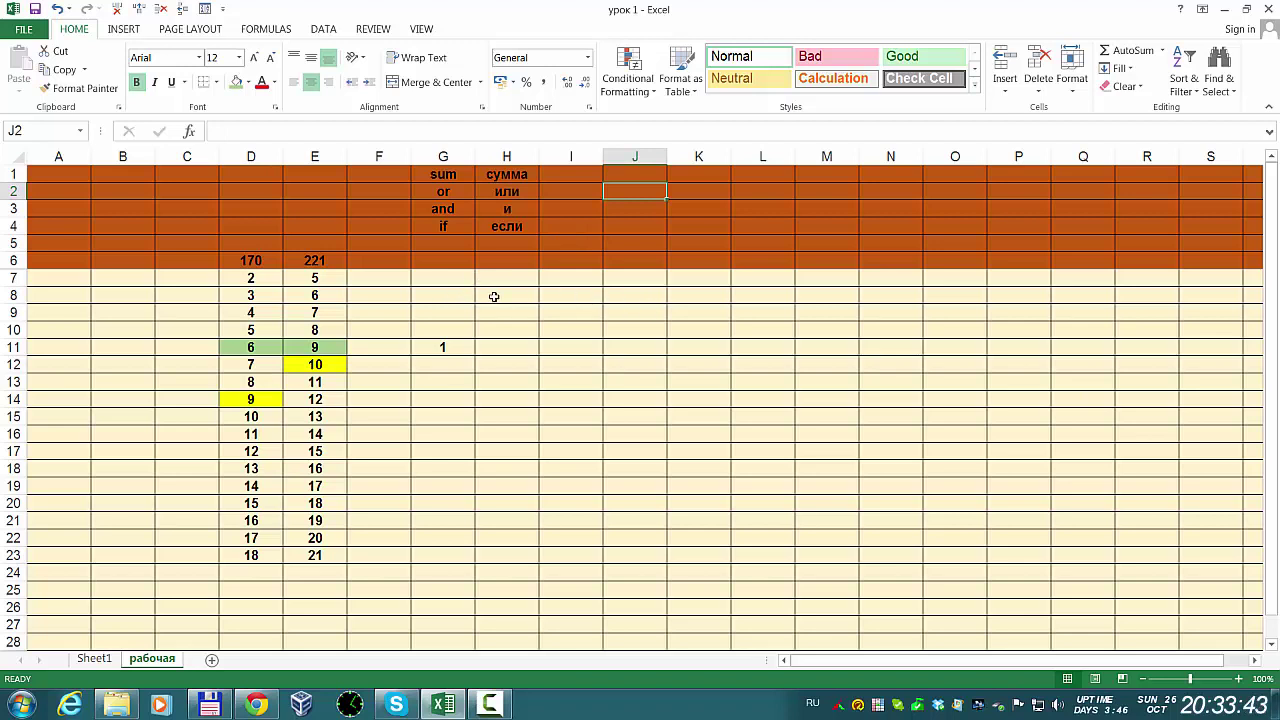
click(452, 281)
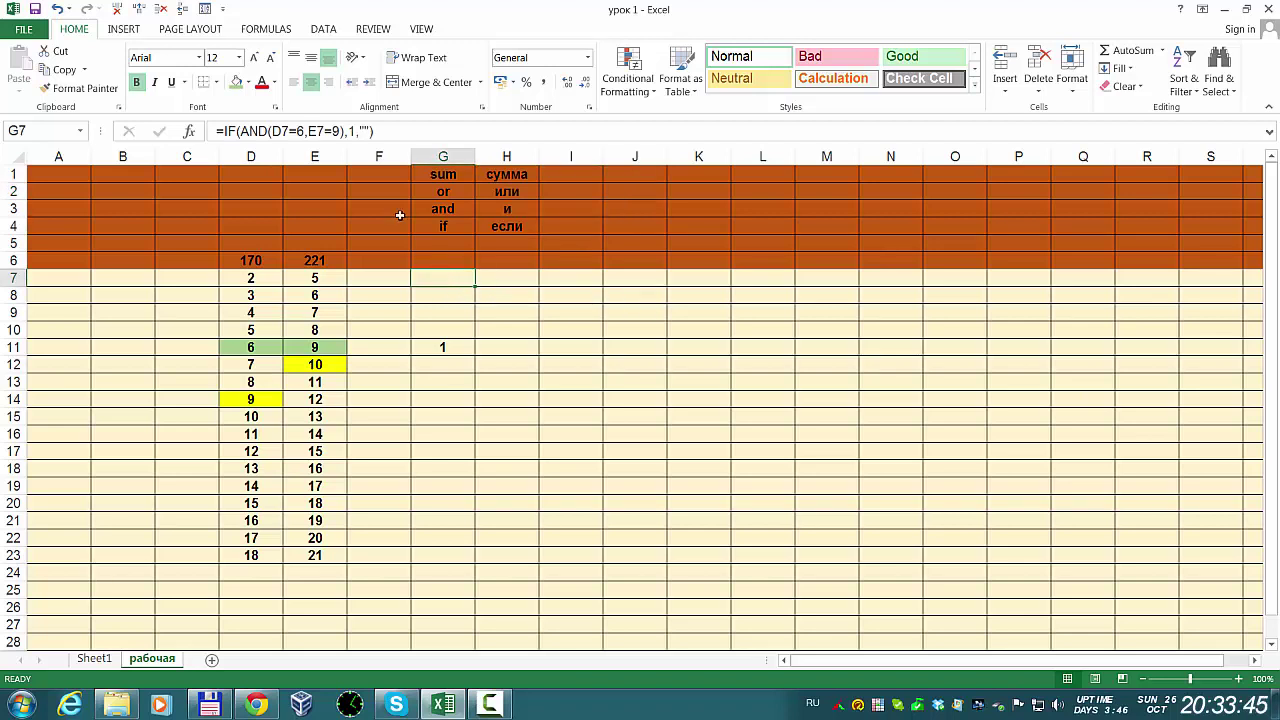
drag(372, 131, 210, 131)
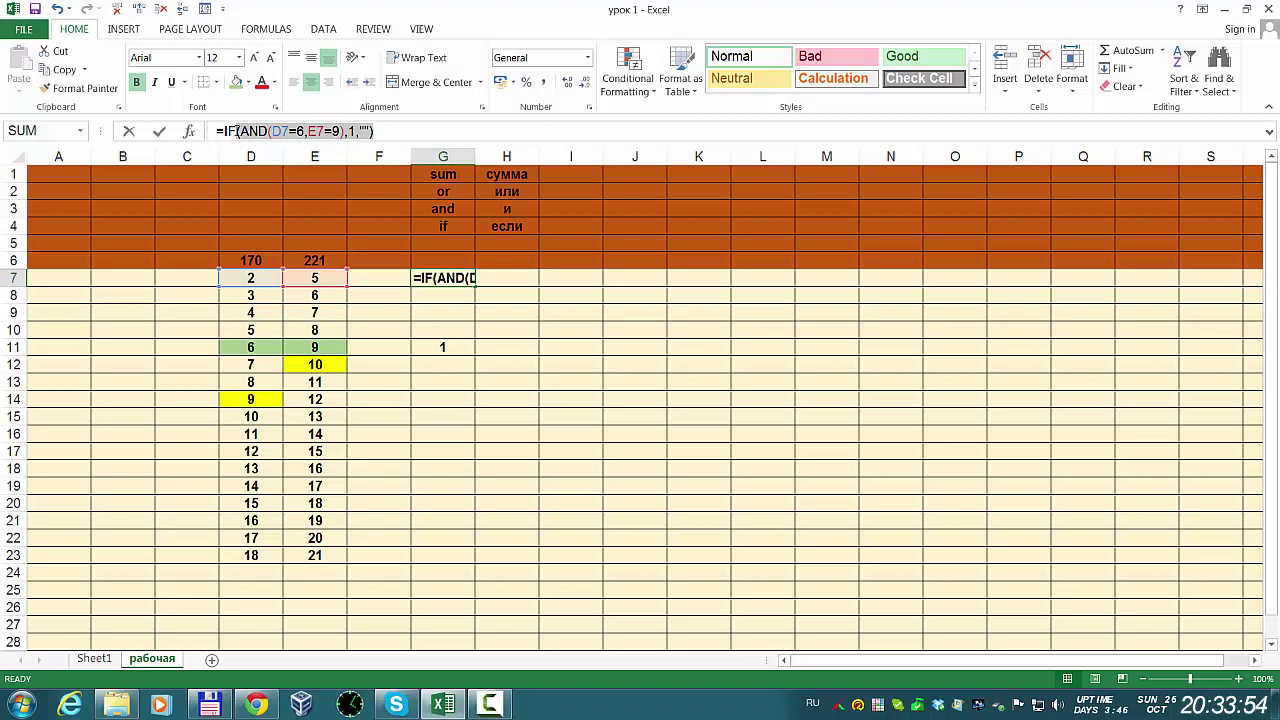
drag(211, 131, 425, 127)
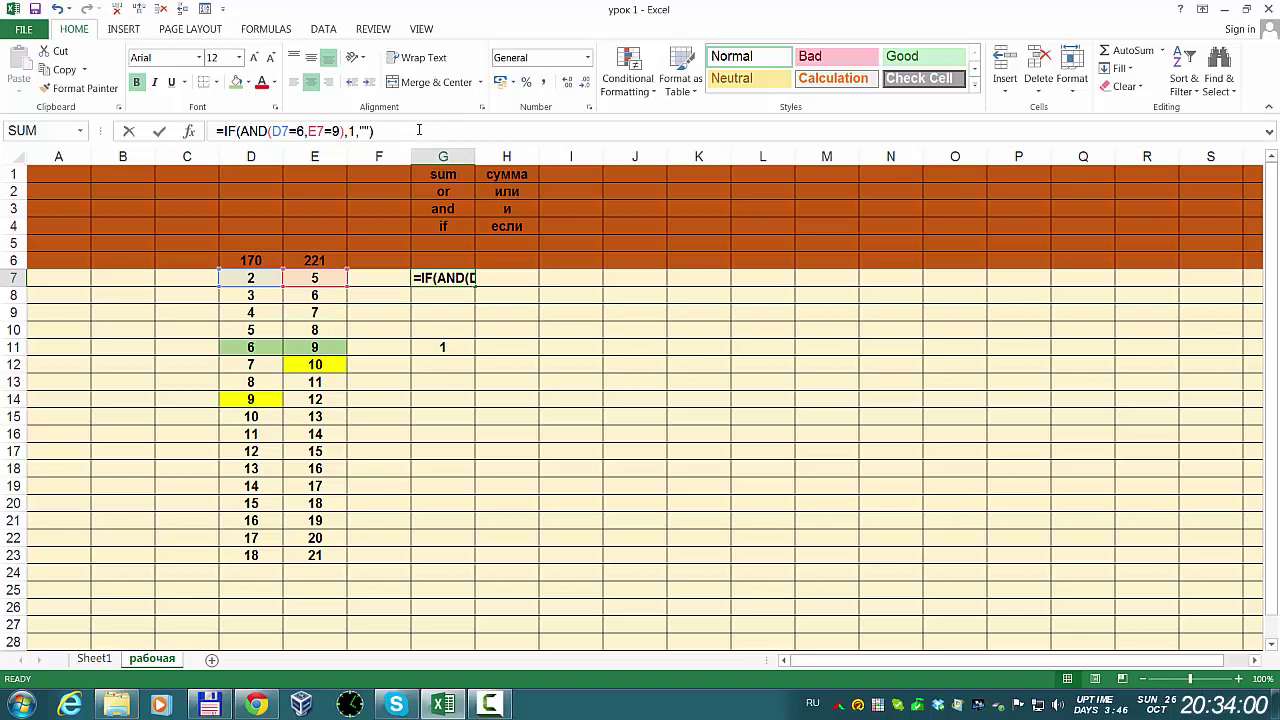
double_click(278, 133)
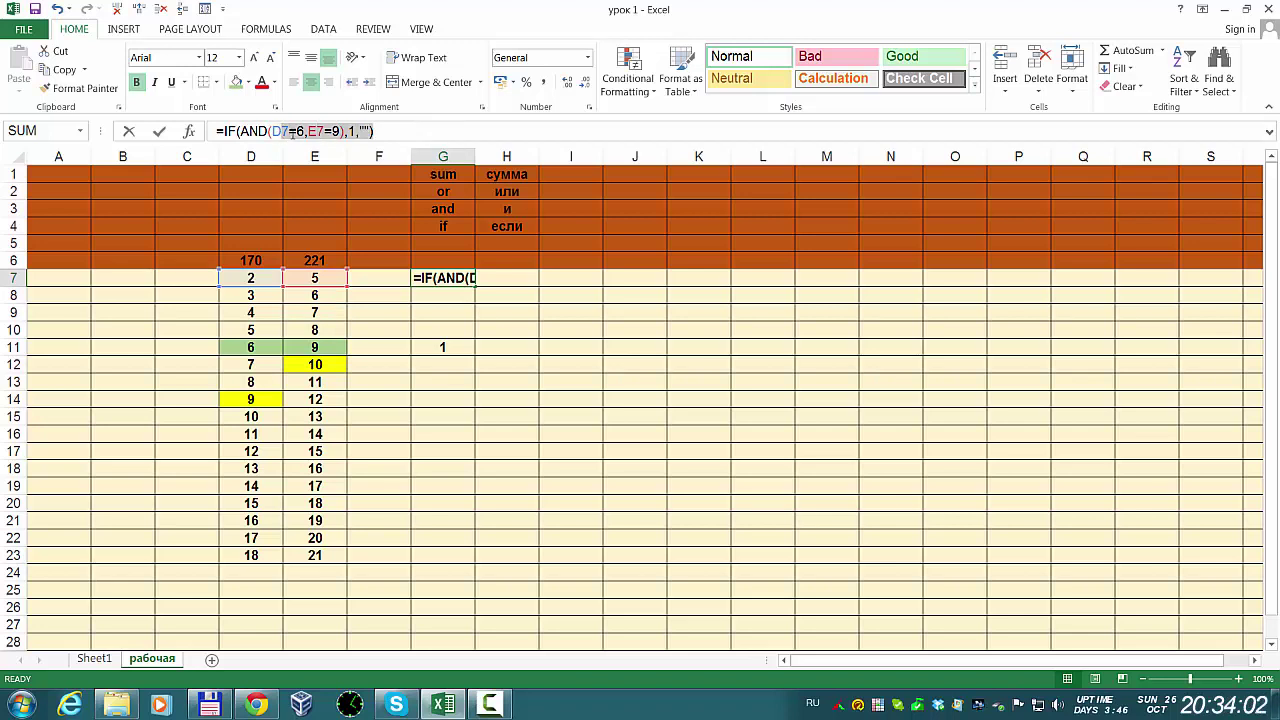
double_click(318, 133)
mouse_move(319, 131)
mouse_down()
mouse_move(271, 131)
mouse_move(337, 131)
mouse_up()
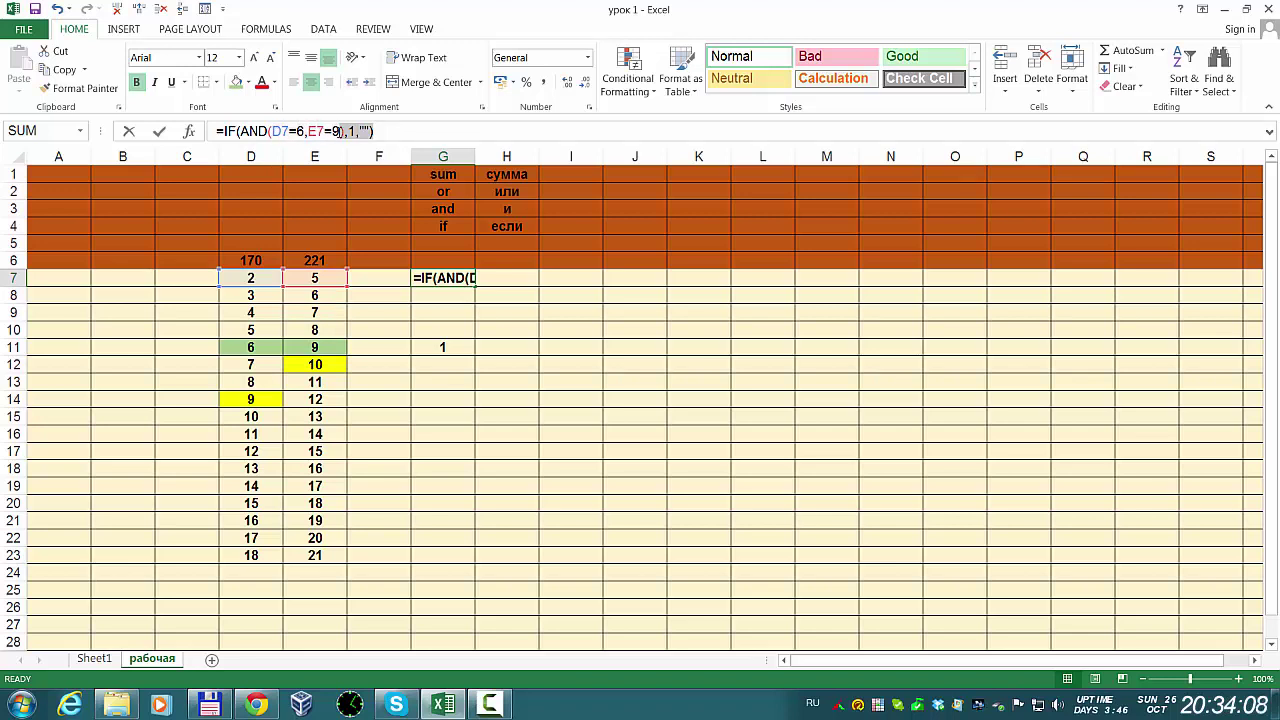
click(423, 131)
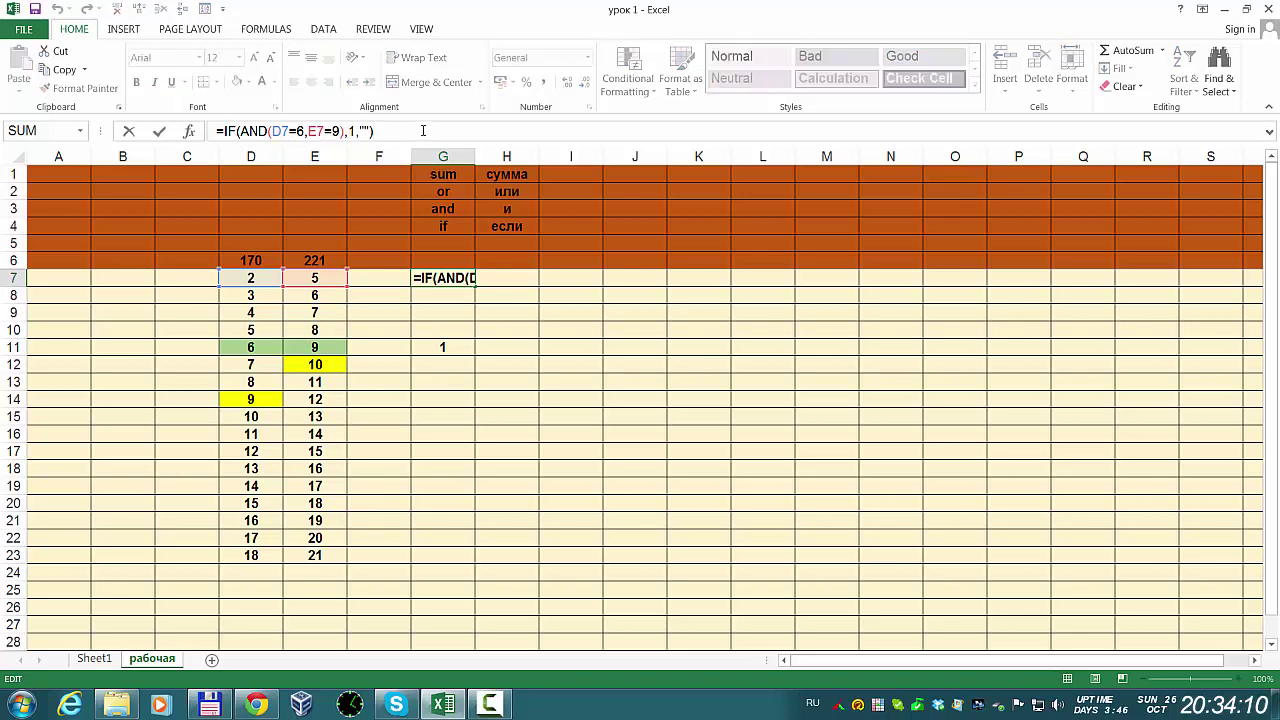
click(644, 246)
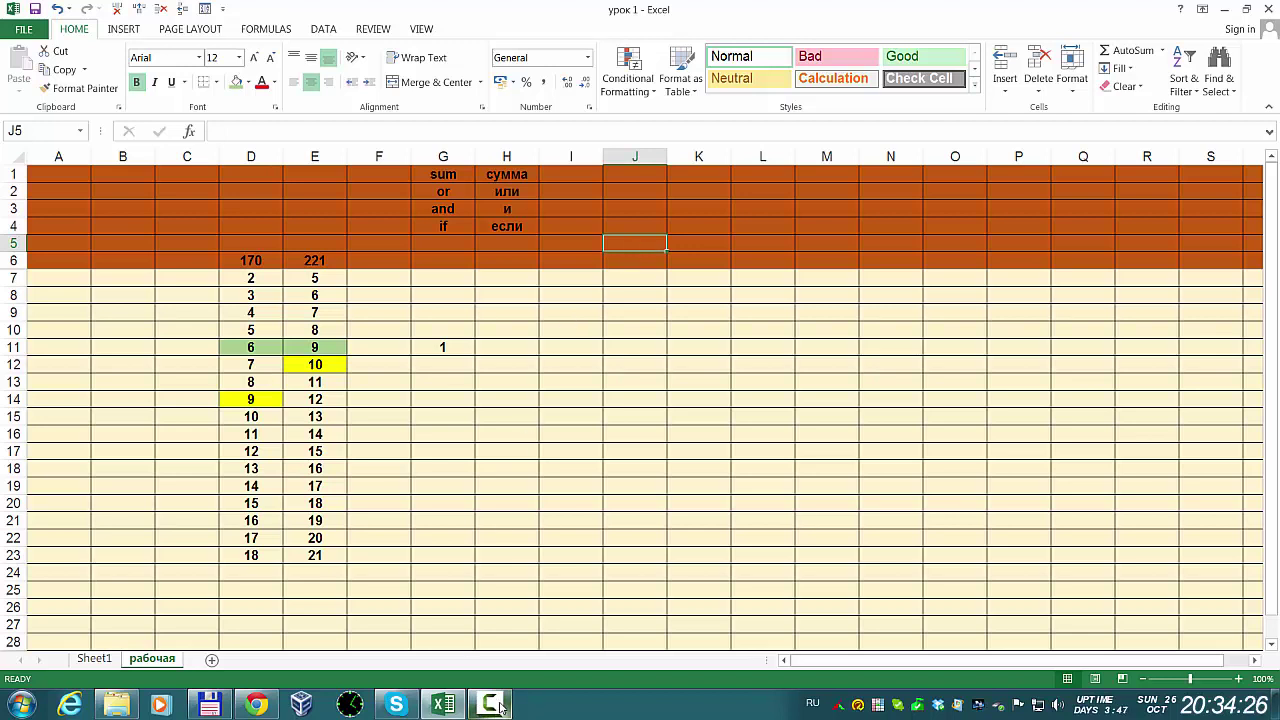
mouse_move(490, 705)
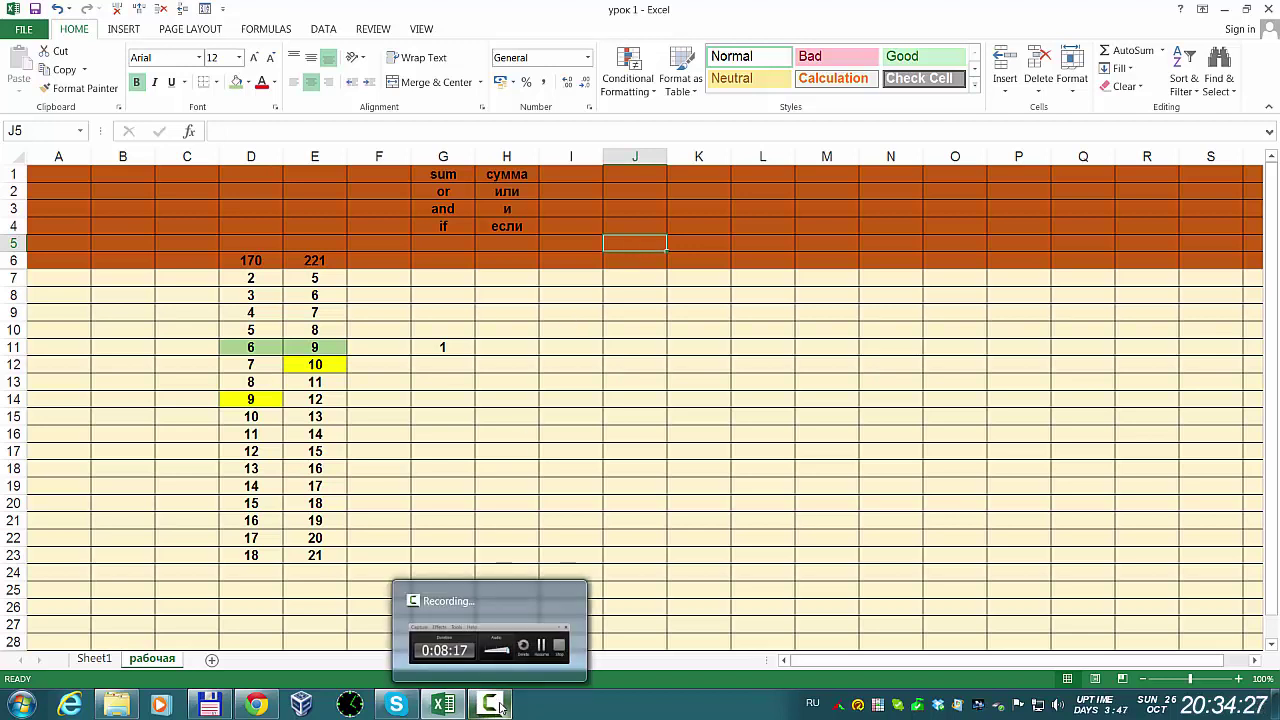
click(501, 706)
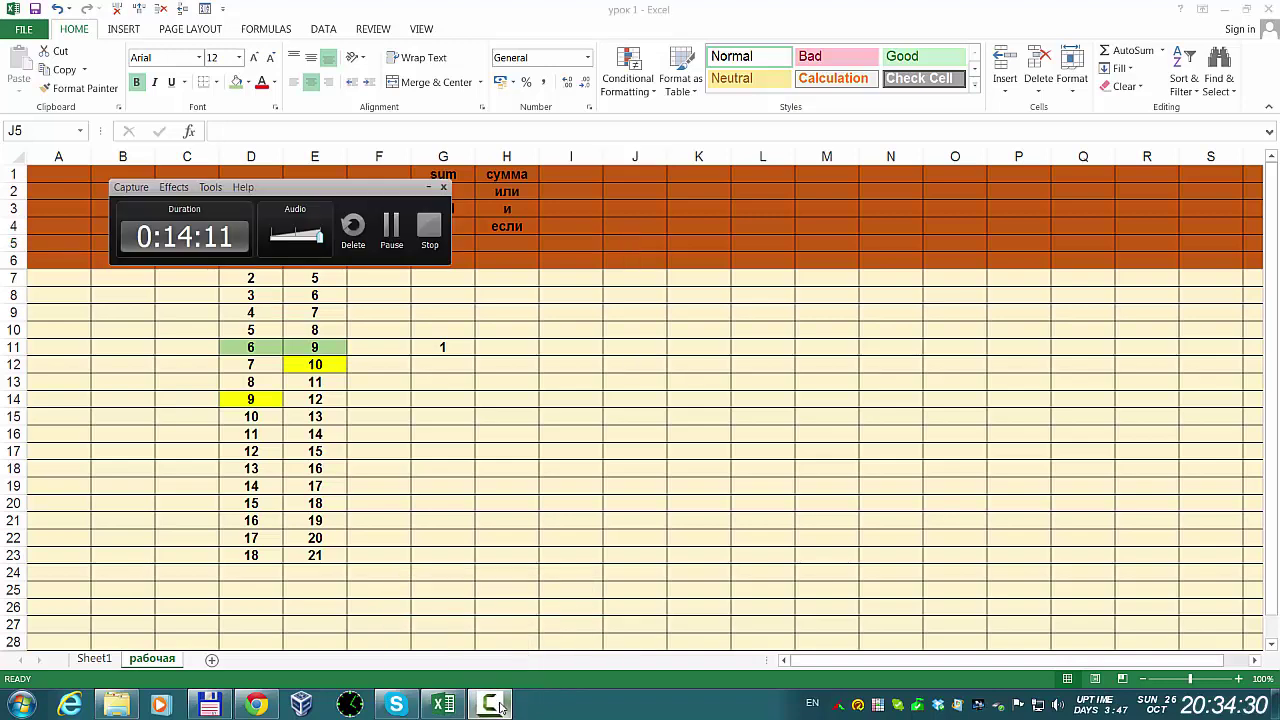